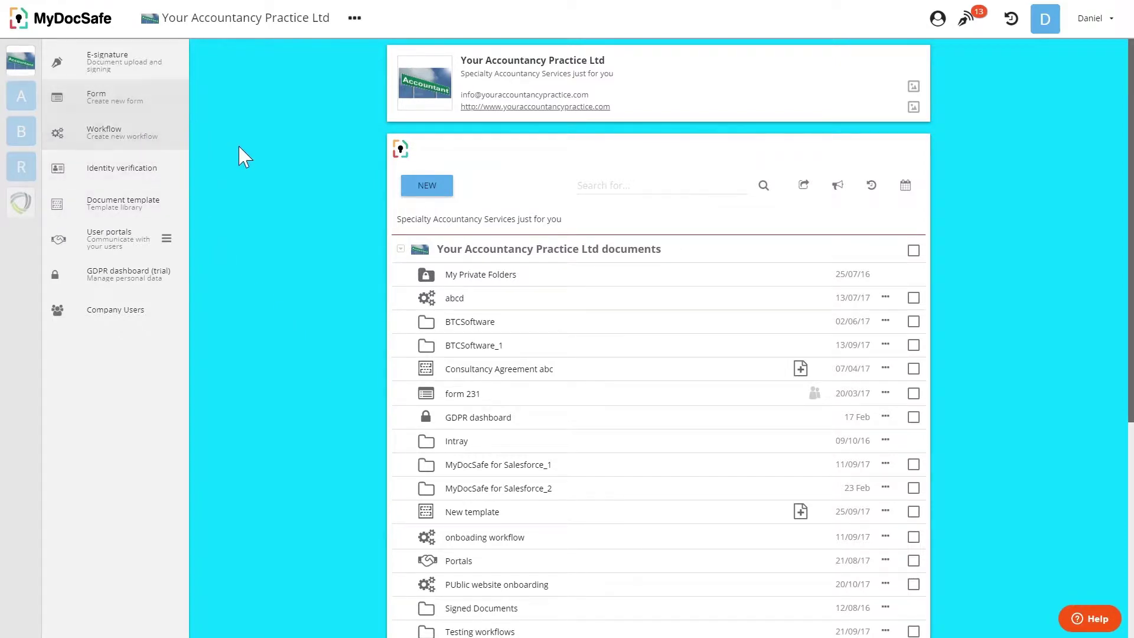
Start a new form and name it 'Company Details'.
{"action": "left_click", "coordinate": [428, 186]}
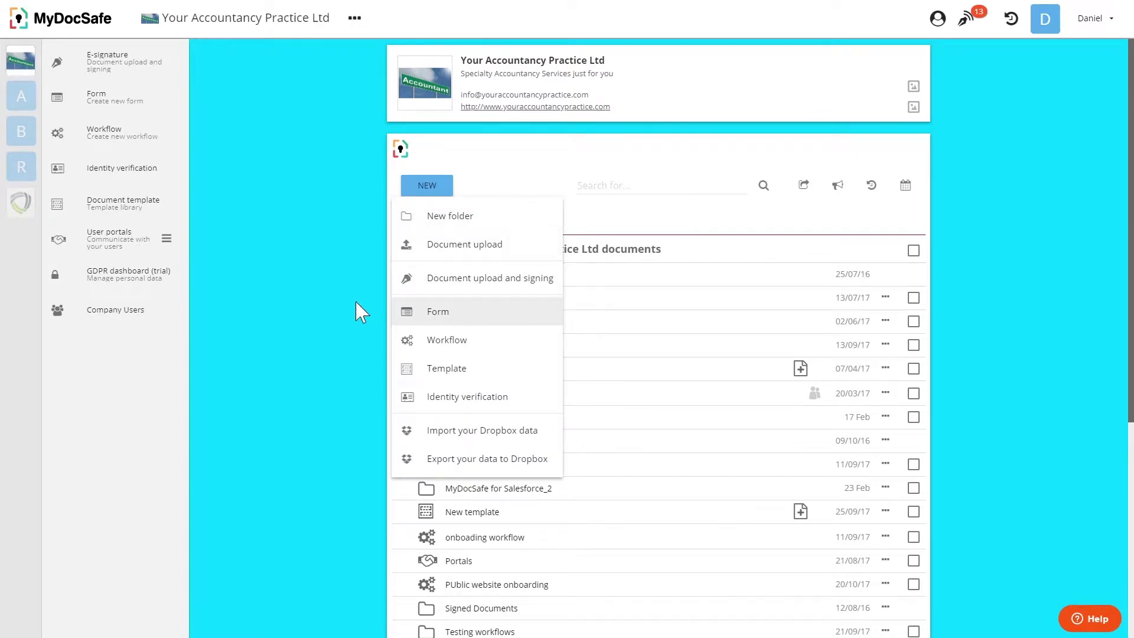
{"action": "left_click", "coordinate": [332, 303]}
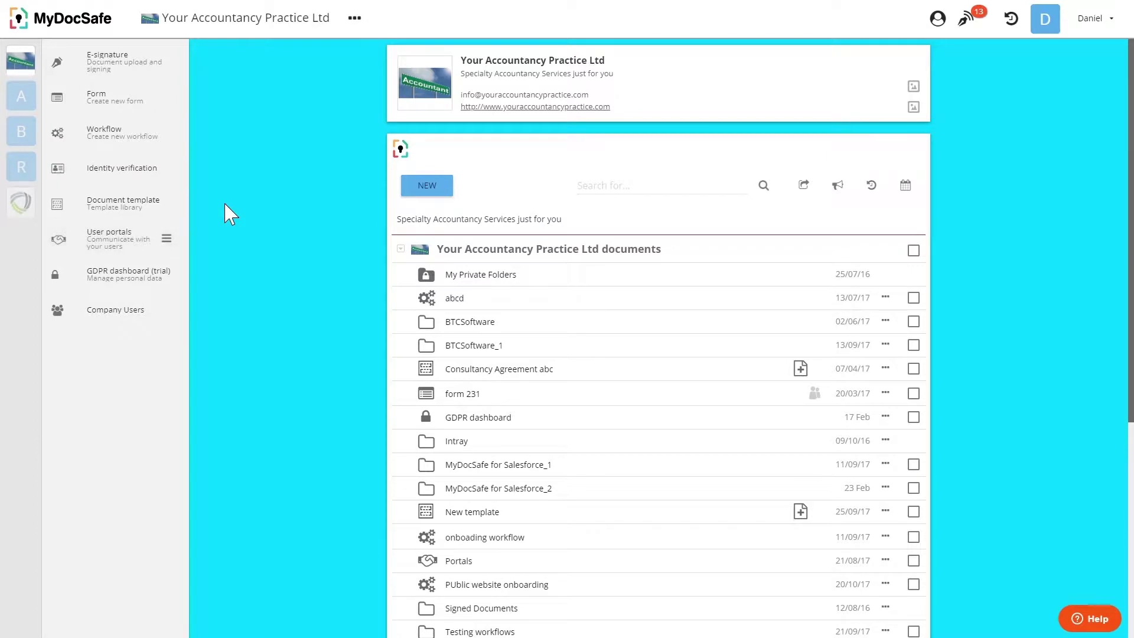
{"action": "left_click", "coordinate": [134, 107]}
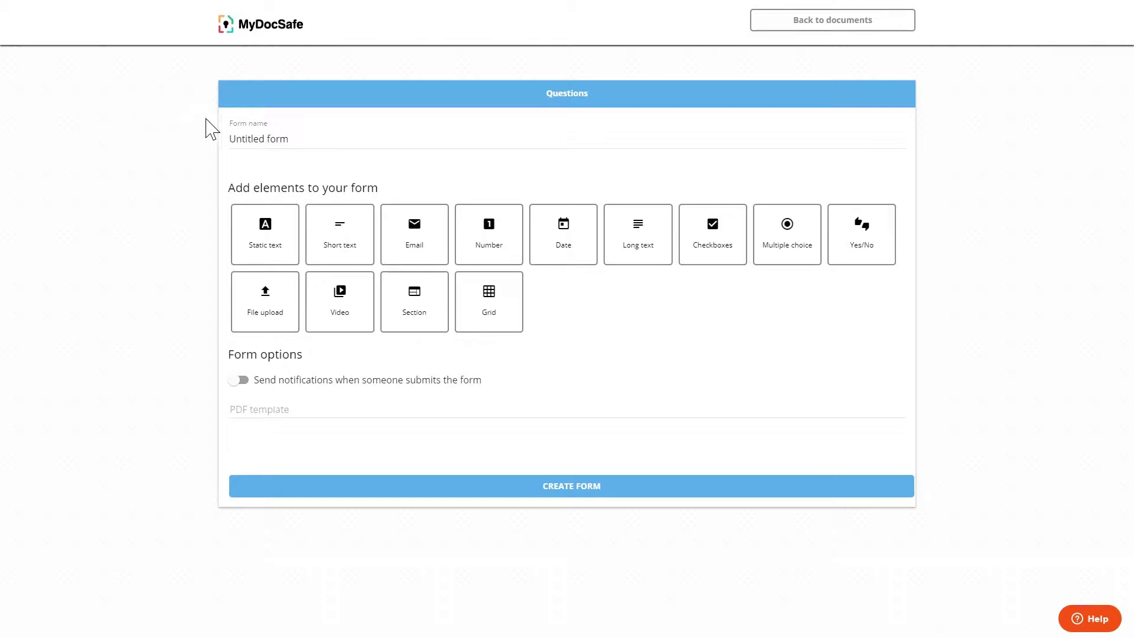
{"action": "triple_click", "coordinate": [253, 139]}
{"action": "type", "text": "Company Details"}
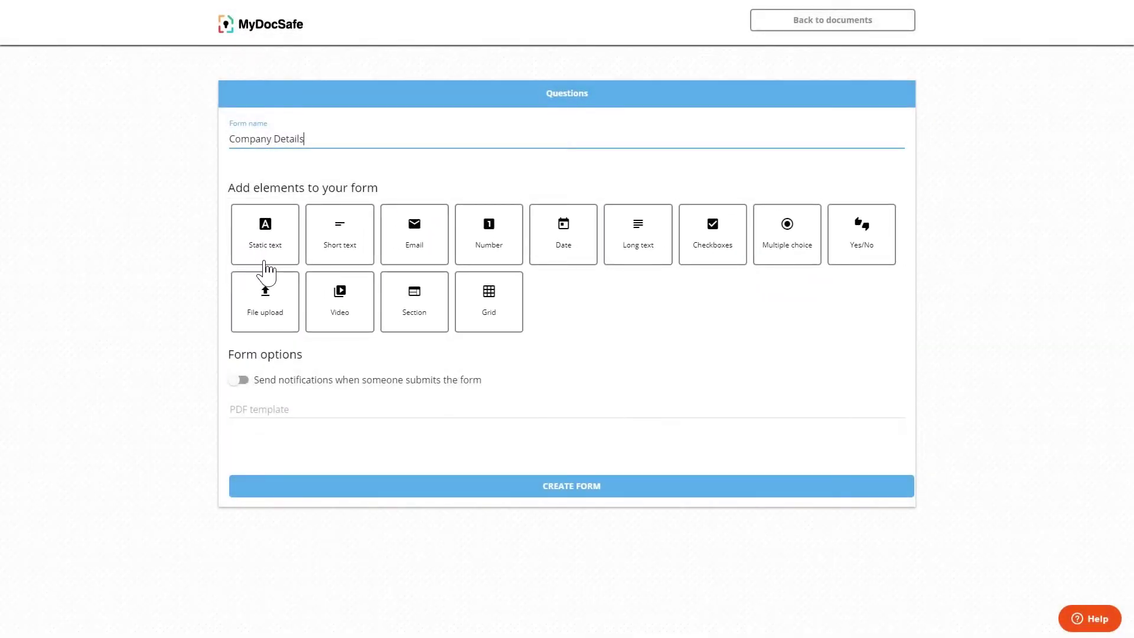
Add a static text intro: 'This form will collect some brief information about your company for our records.'.
{"action": "left_click", "coordinate": [263, 260]}
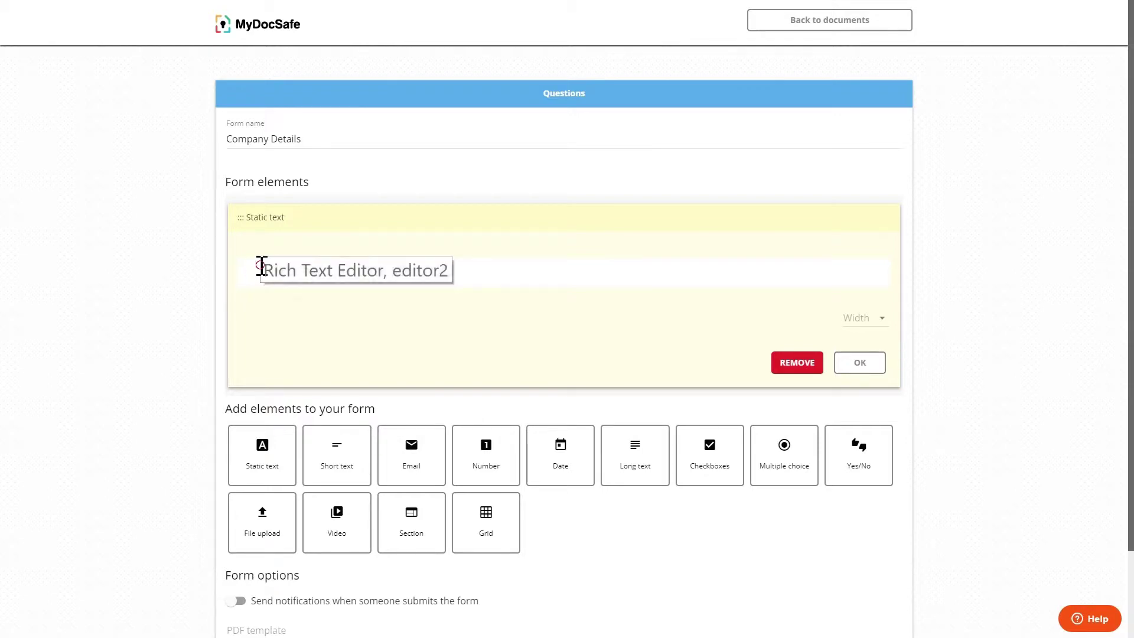
{"action": "left_click", "coordinate": [259, 267]}
{"action": "type", "text": "This form will colle"}
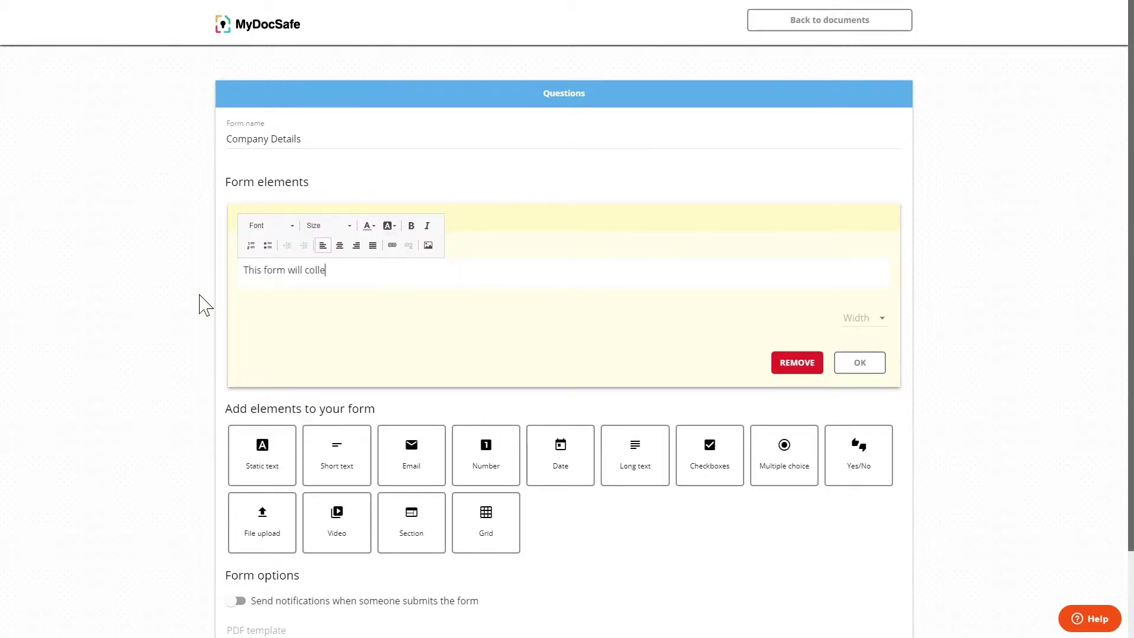
{"action": "type", "text": "ct some brief information abo"}
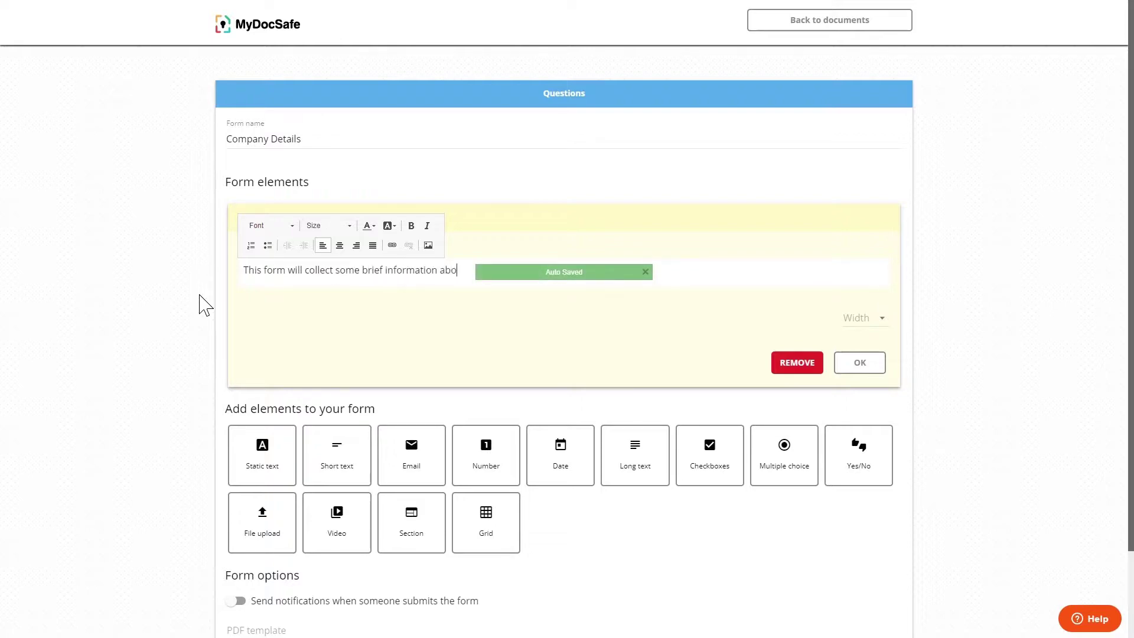
{"action": "type", "text": "ut your company for our records."}
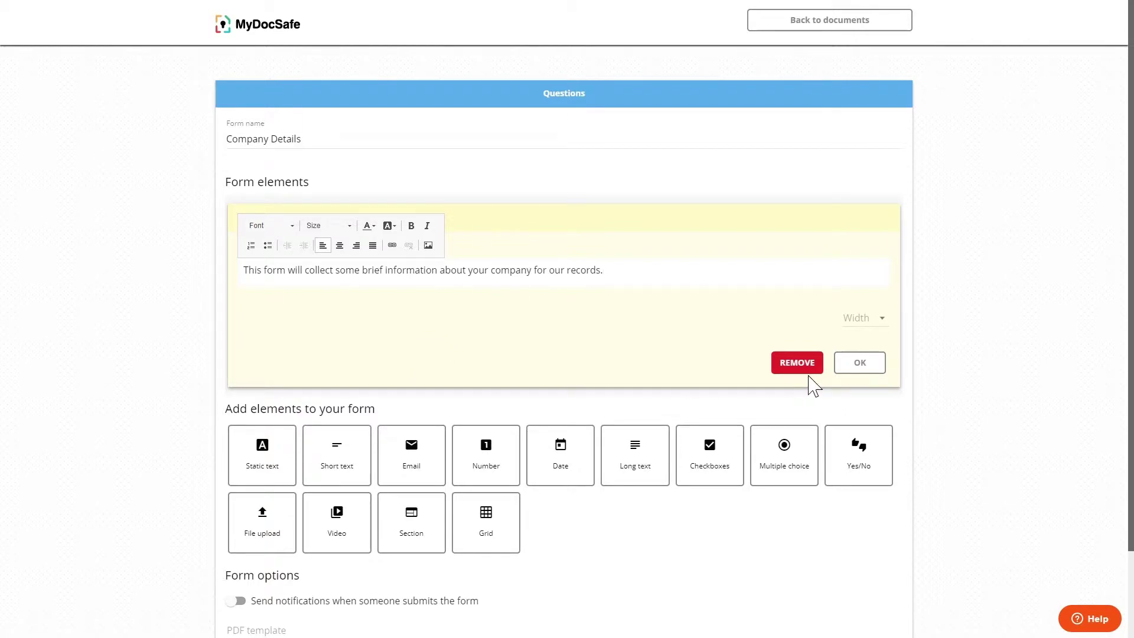
{"action": "left_click", "coordinate": [849, 372]}
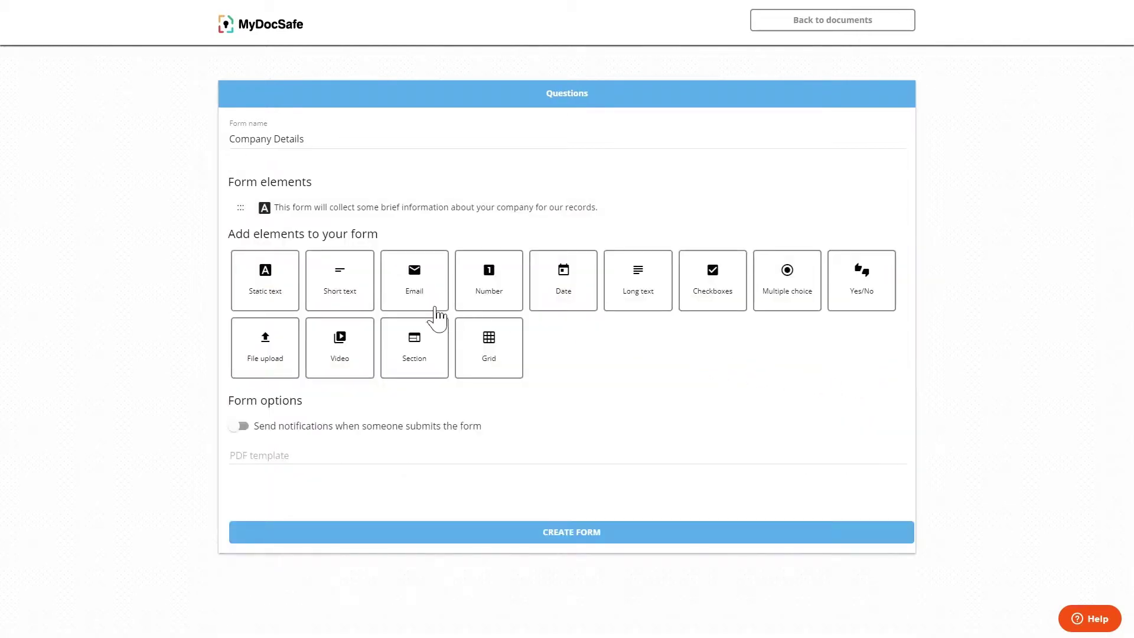
Add a required, 100%-wide short text question 'Please enter the name of your company'.
{"action": "left_click", "coordinate": [353, 307]}
{"action": "left_click", "coordinate": [335, 292]}
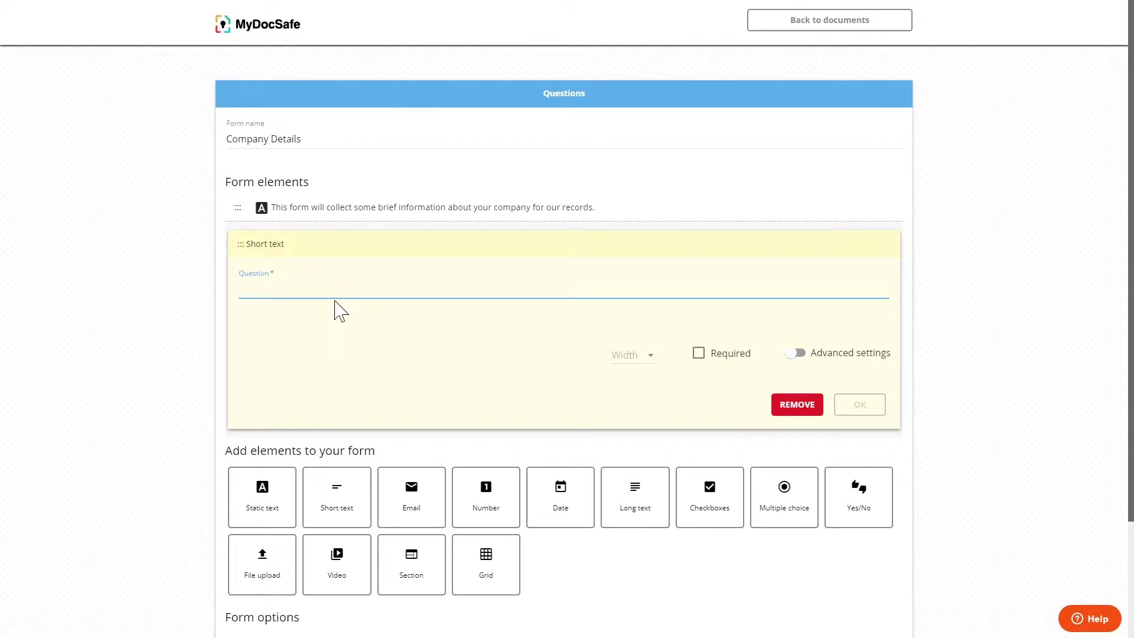
{"action": "type", "text": "Please enter the name of your company."}
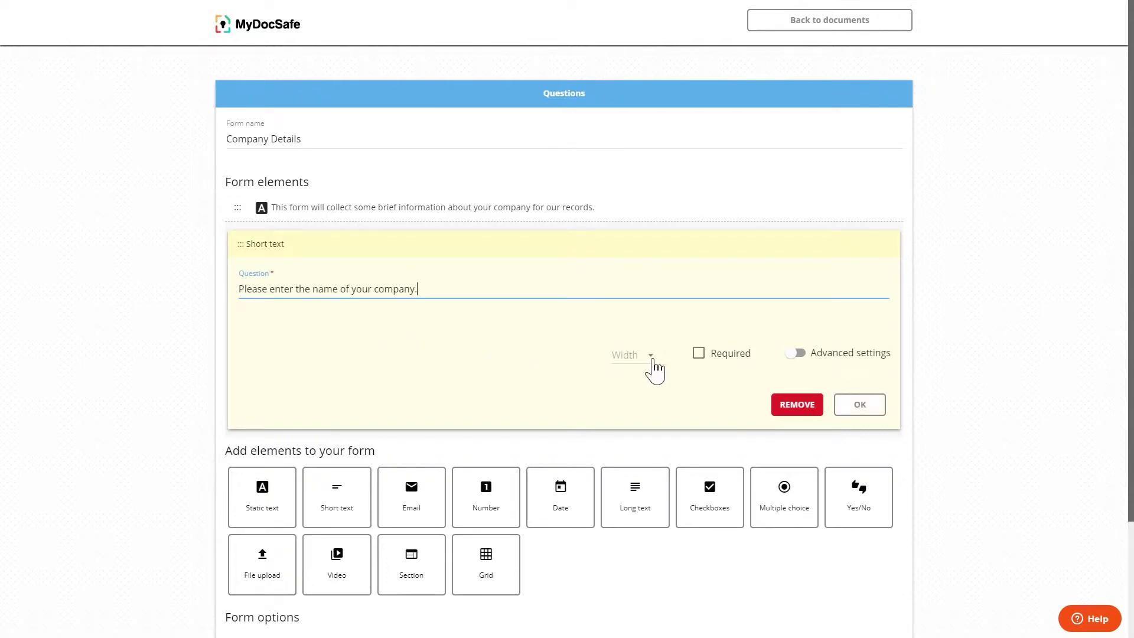
{"action": "left_click", "coordinate": [651, 363]}
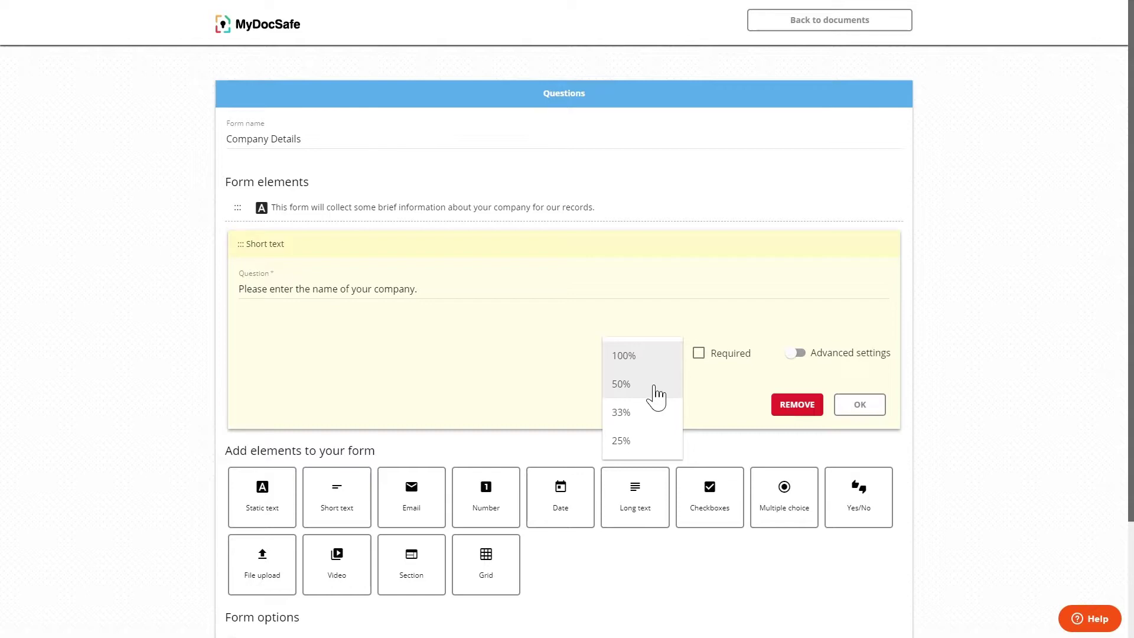
{"action": "left_click", "coordinate": [653, 358]}
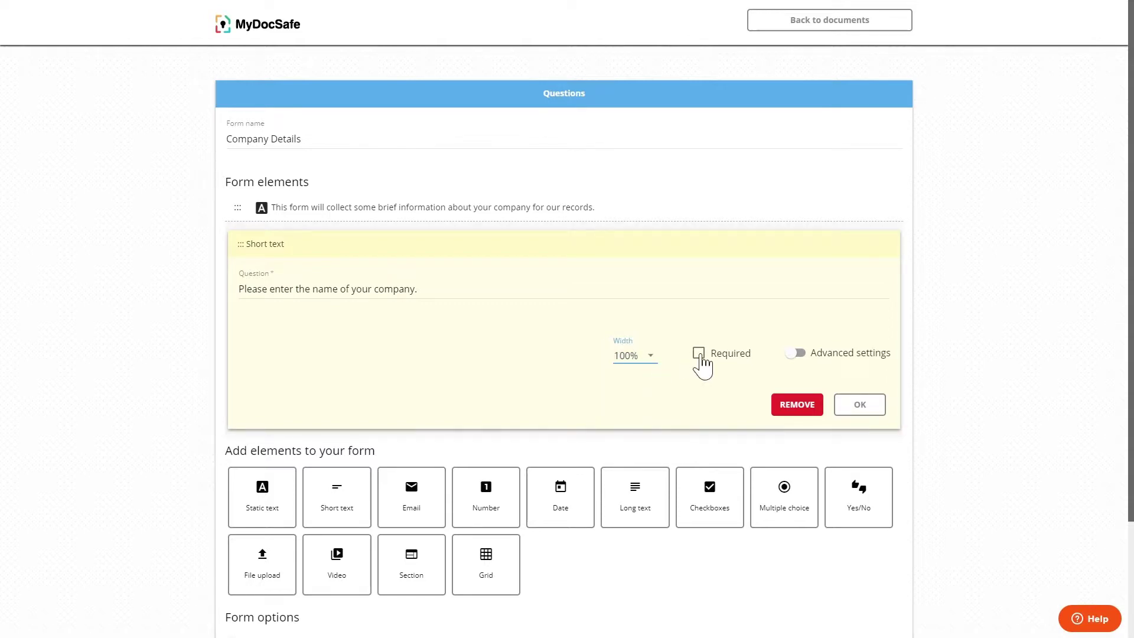
{"action": "left_click", "coordinate": [700, 357]}
{"action": "left_click", "coordinate": [794, 352]}
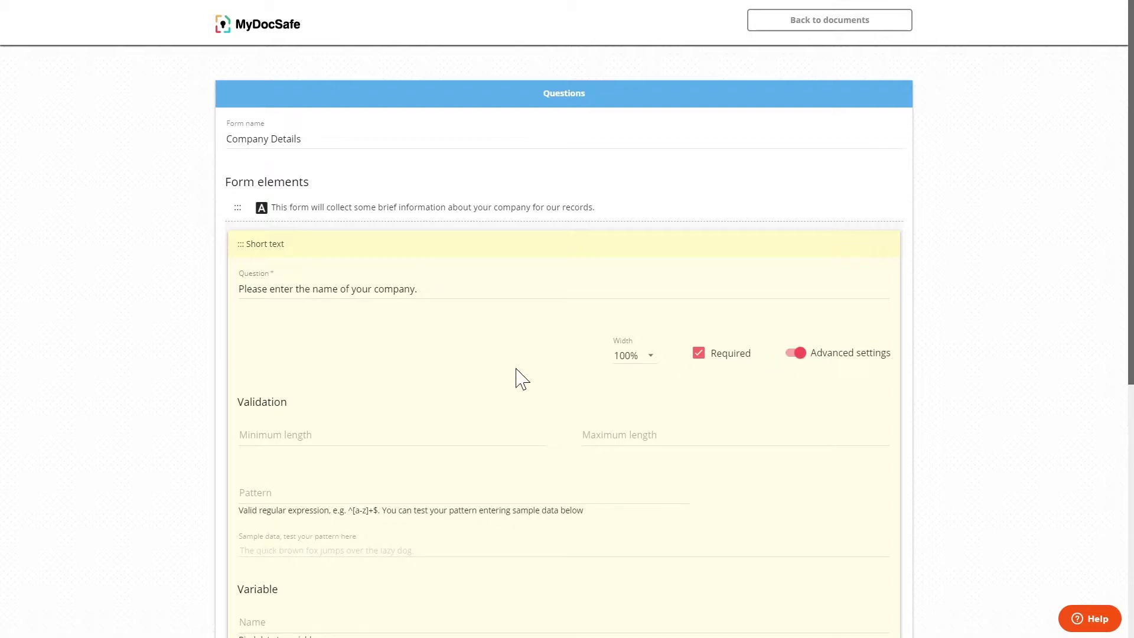
Review the question's length, pattern and variable settings, check Regular Expressions help, and confirm.
{"action": "scroll", "coordinate": [428, 432], "scroll_direction": "down", "scroll_amount": 2}
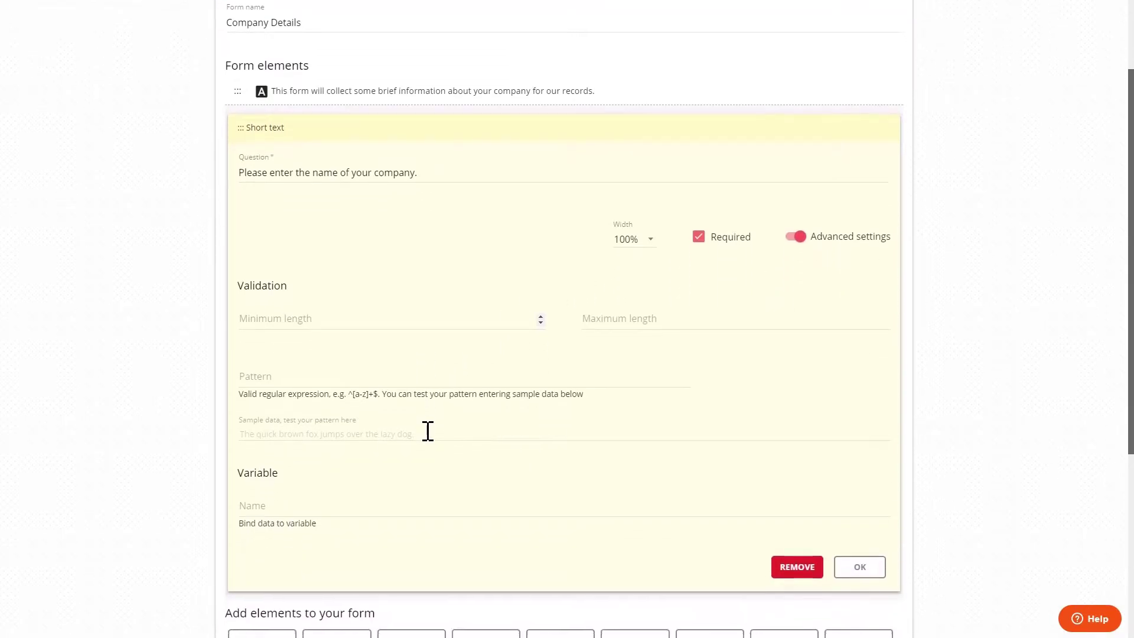
{"action": "left_click", "coordinate": [383, 317]}
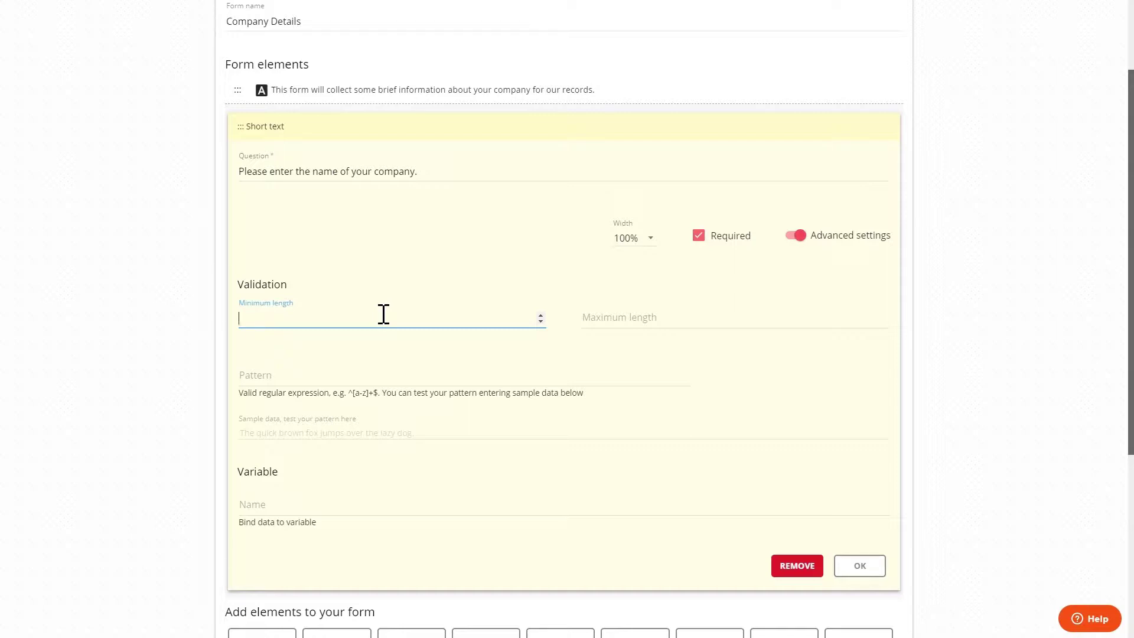
{"action": "left_click", "coordinate": [372, 375]}
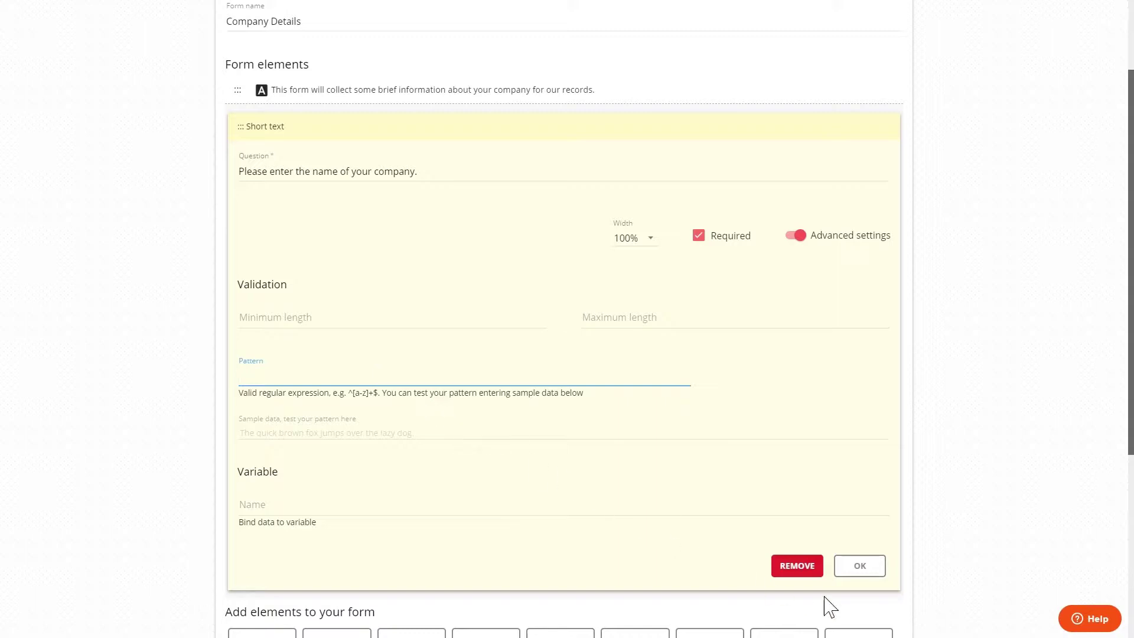
{"action": "left_click", "coordinate": [1092, 625]}
{"action": "type", "text": "Regular Expressions"}
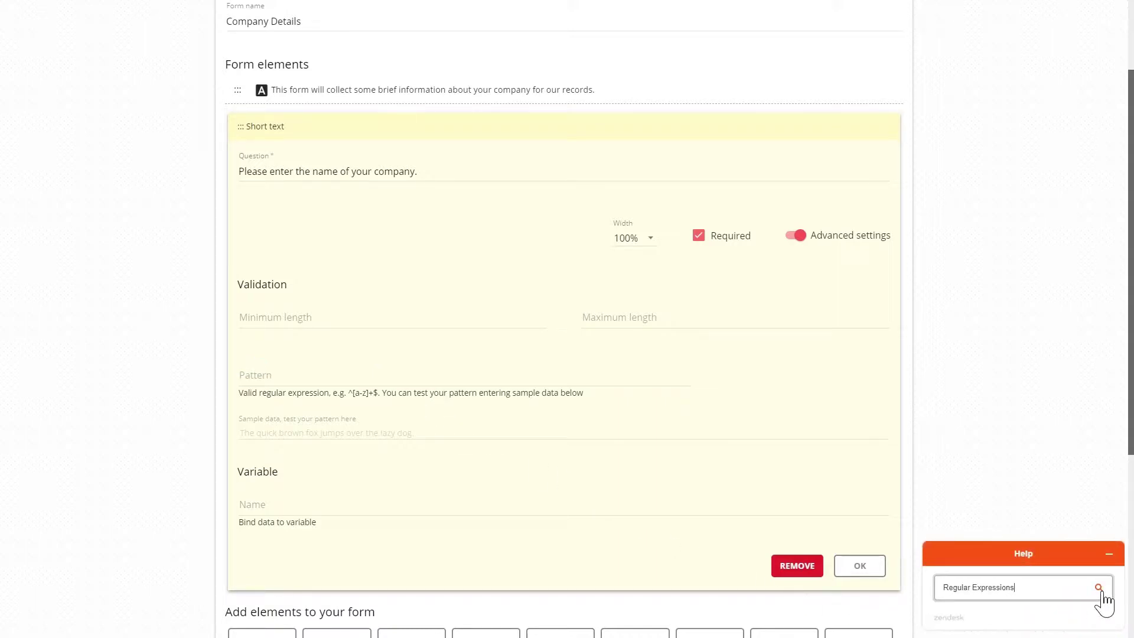
{"action": "left_click", "coordinate": [1108, 553]}
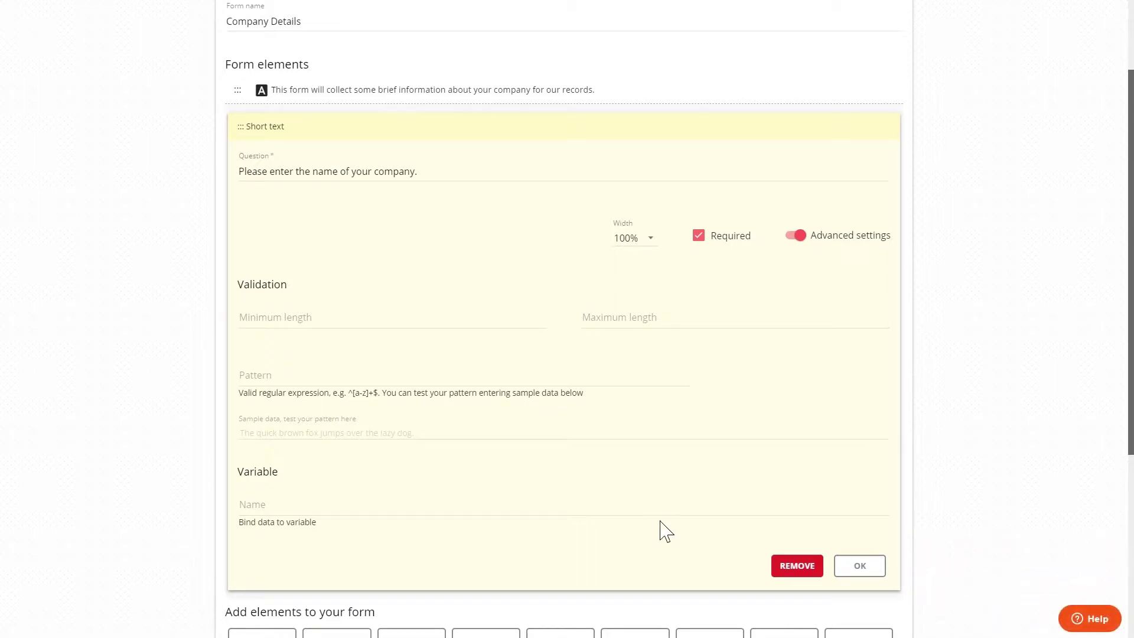
{"action": "left_click", "coordinate": [562, 511]}
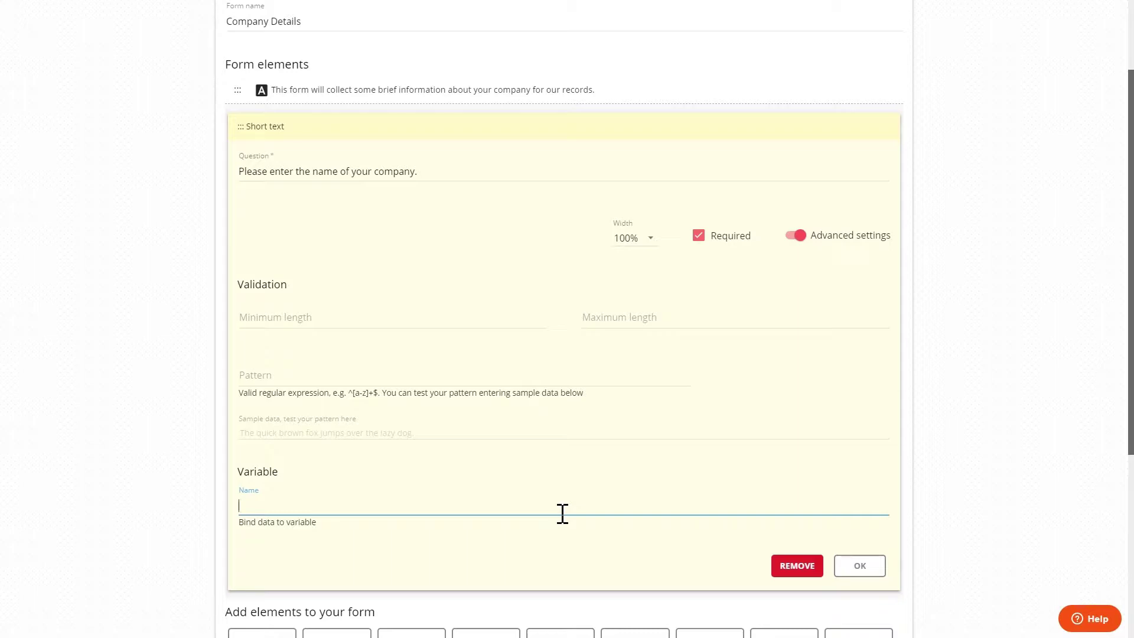
{"action": "left_click", "coordinate": [873, 565]}
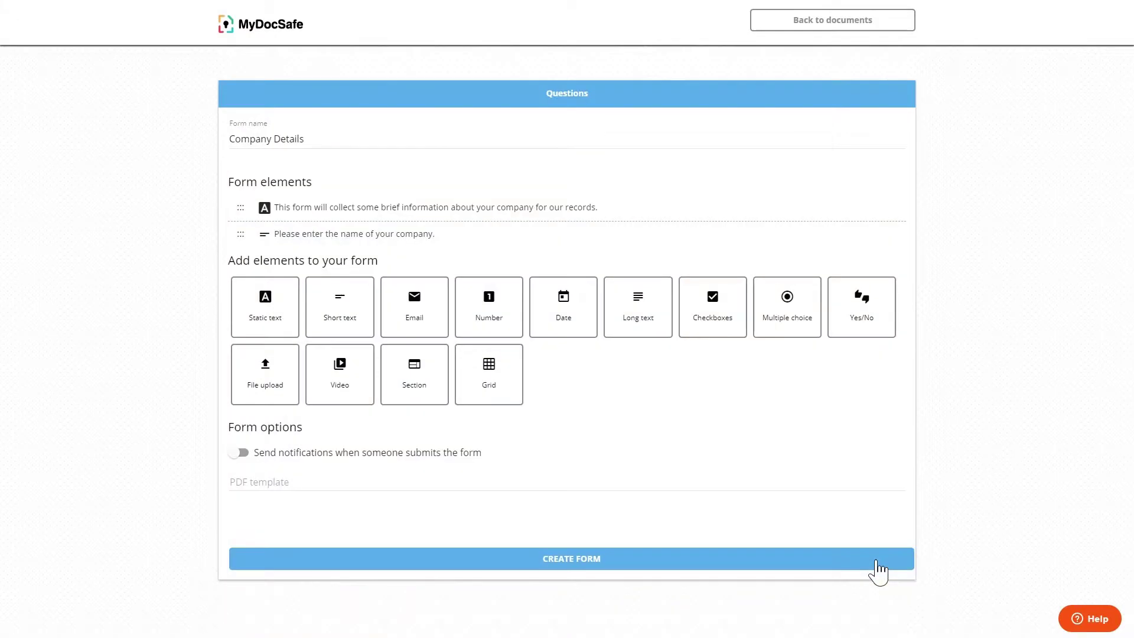
Add a required email question asking for the company's main email address.
{"action": "left_click", "coordinate": [395, 328]}
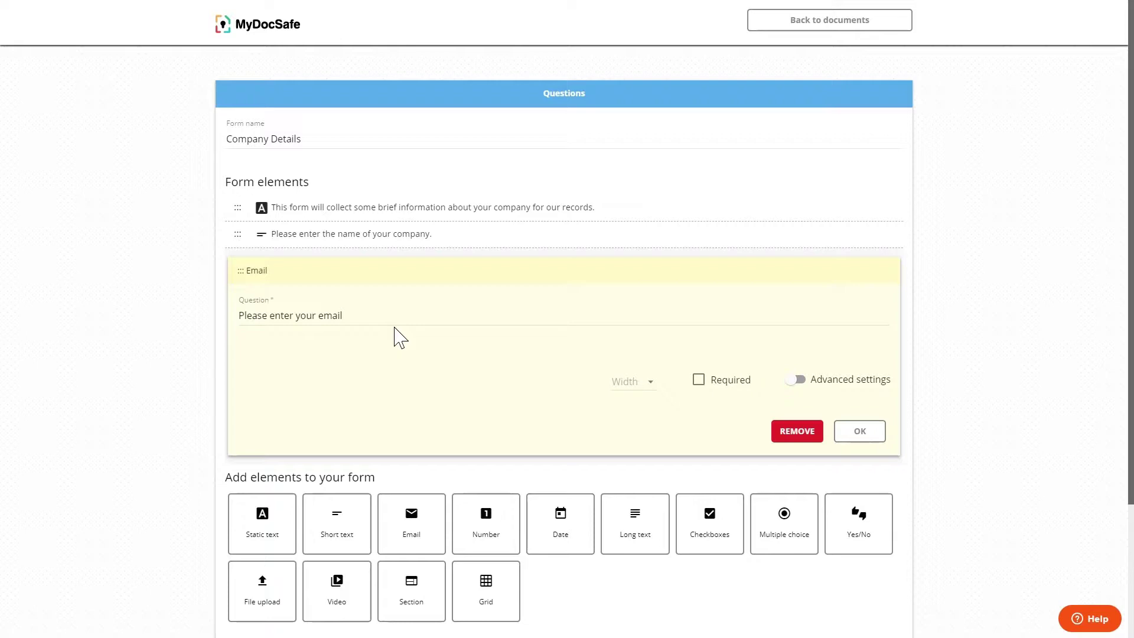
{"action": "left_click", "coordinate": [375, 319]}
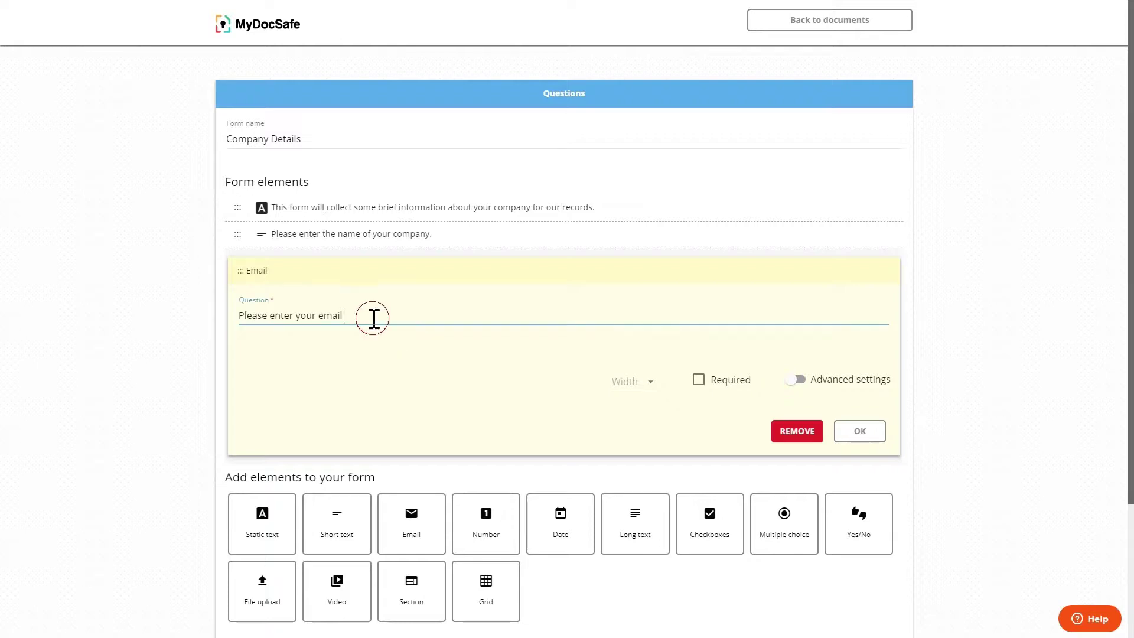
{"action": "double_click", "coordinate": [374, 319]}
{"action": "type", "text": "company's main email address"}
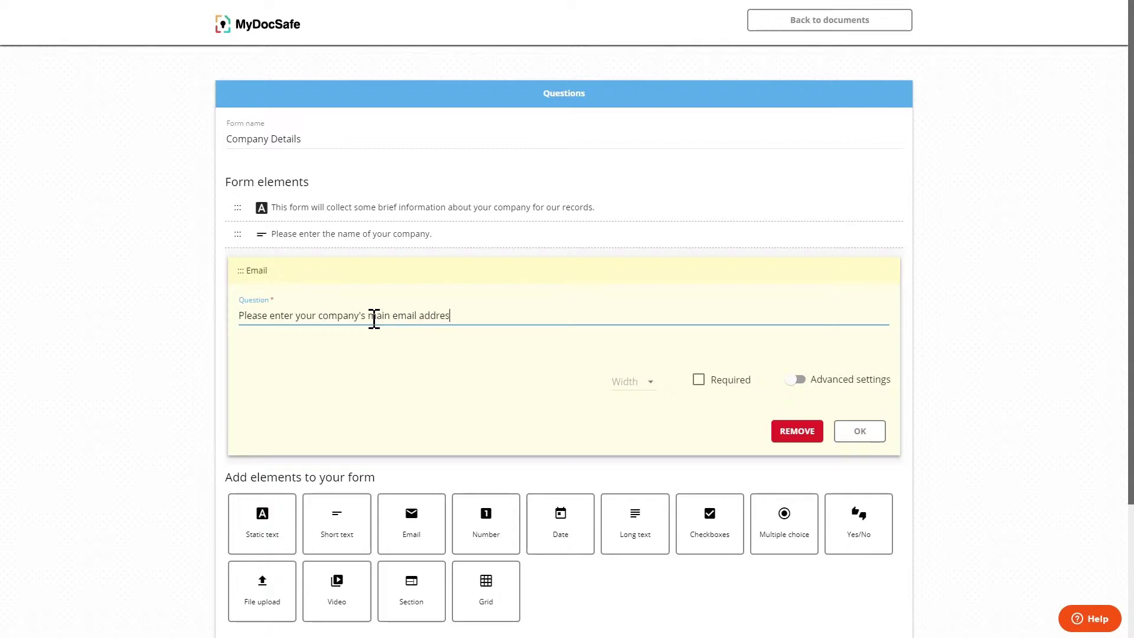
{"action": "left_click", "coordinate": [698, 380]}
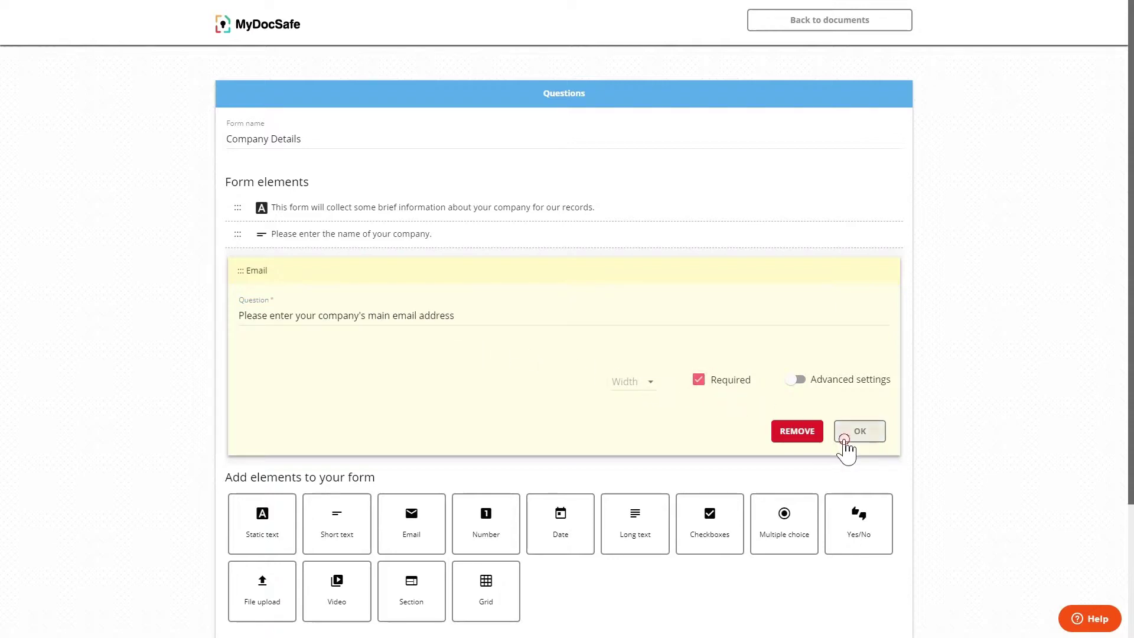
{"action": "left_click", "coordinate": [847, 438]}
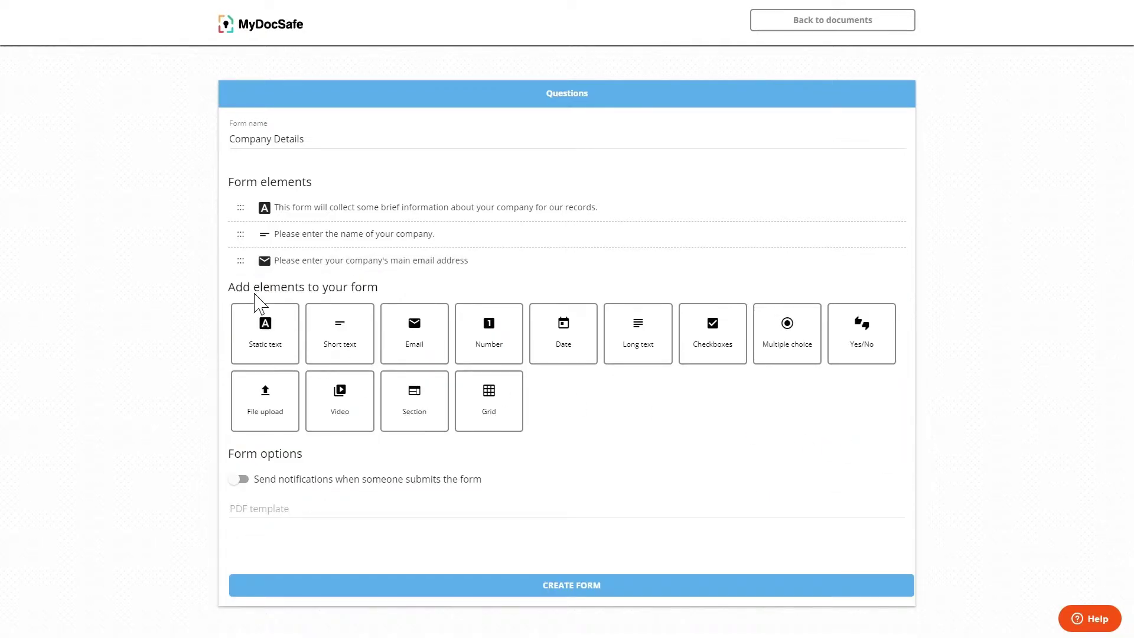
Move the company-name question above the email question and re-confirm its settings.
{"action": "left_click_drag", "start_coordinate": [241, 260], "coordinate": [239, 228]}
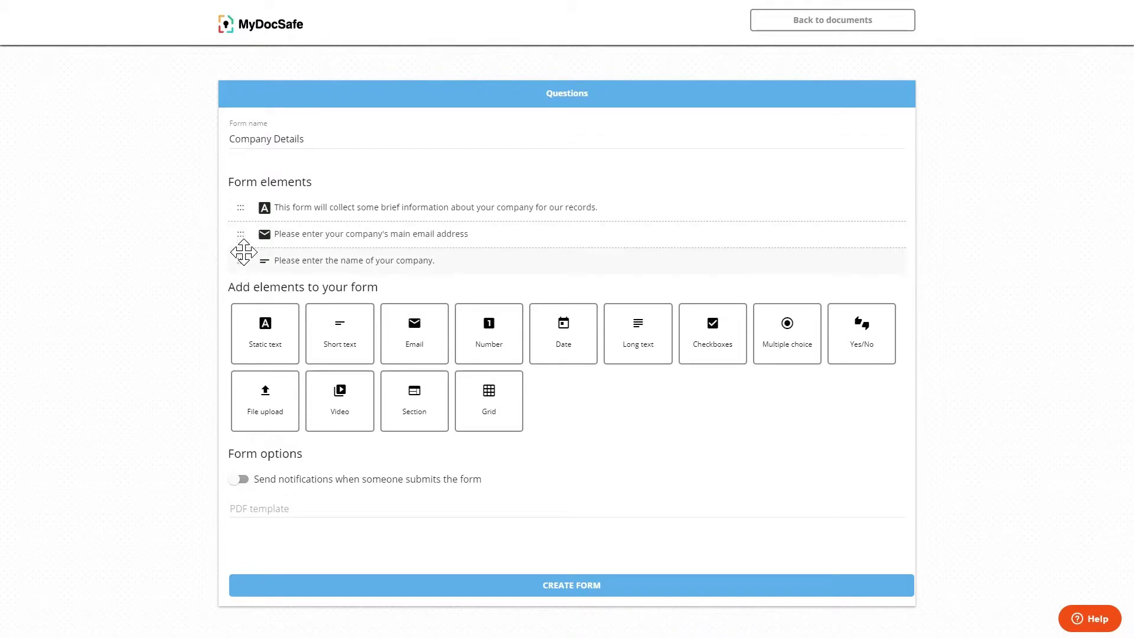
{"action": "left_click_drag", "start_coordinate": [243, 258], "coordinate": [243, 223]}
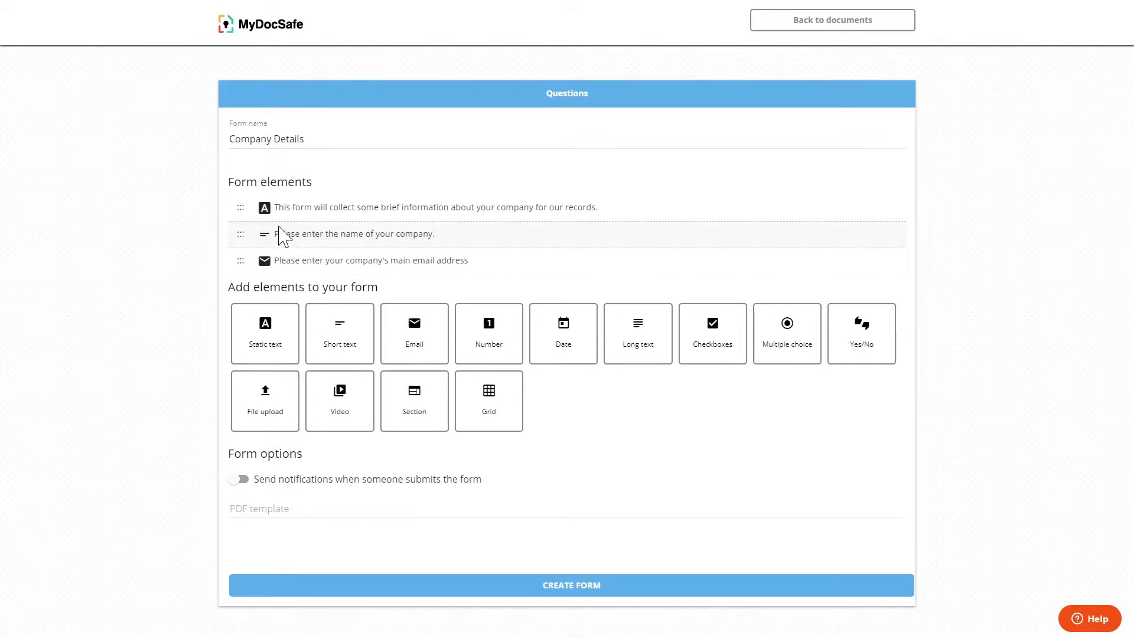
{"action": "left_click", "coordinate": [457, 244]}
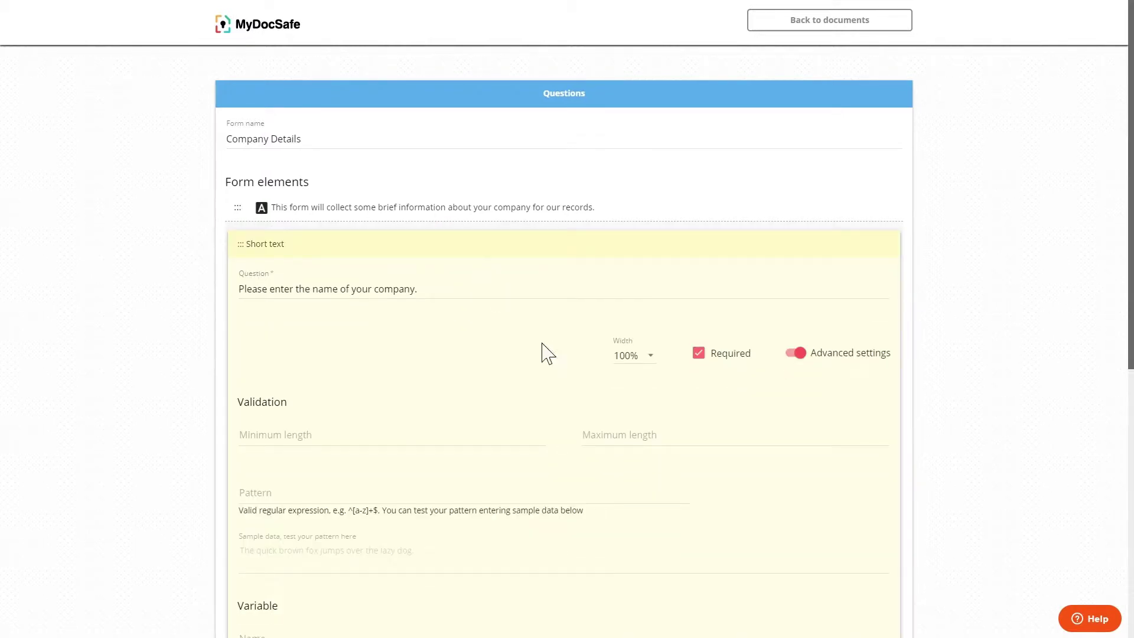
{"action": "scroll", "coordinate": [650, 496], "scroll_direction": "down", "scroll_amount": 3}
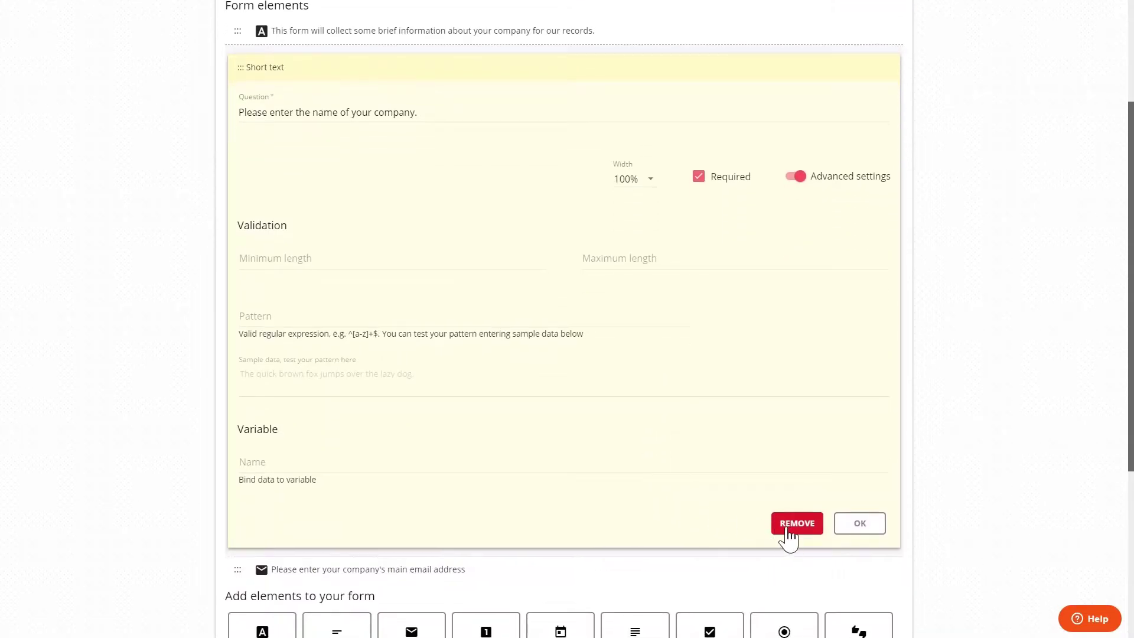
{"action": "left_click", "coordinate": [846, 534]}
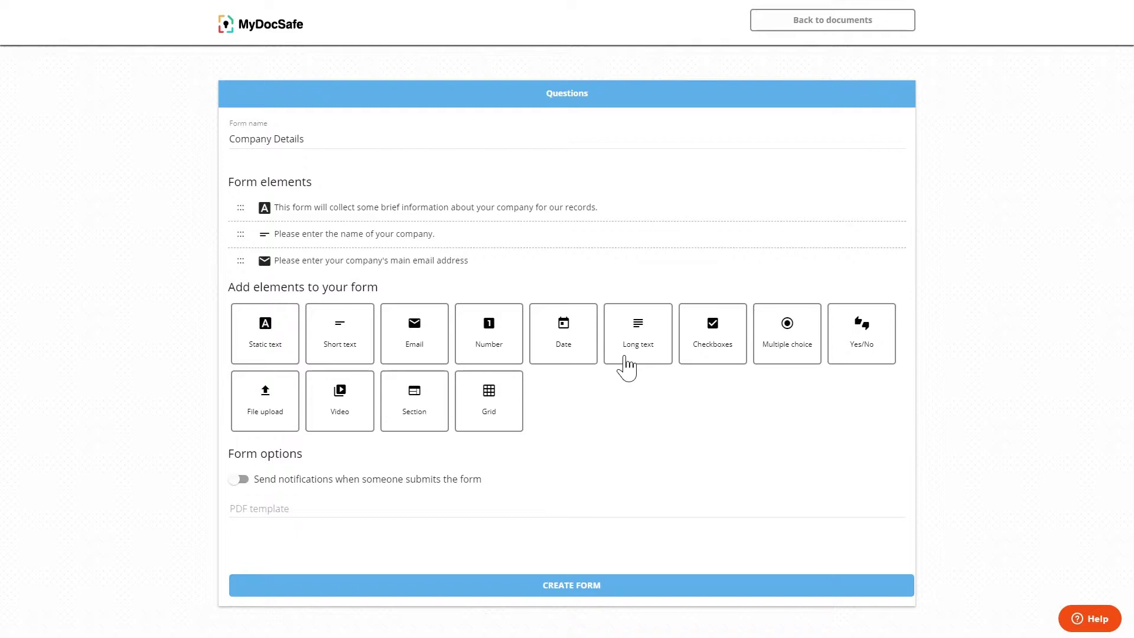
Try a checkboxes question with four options, then delete it.
{"action": "left_click", "coordinate": [716, 356]}
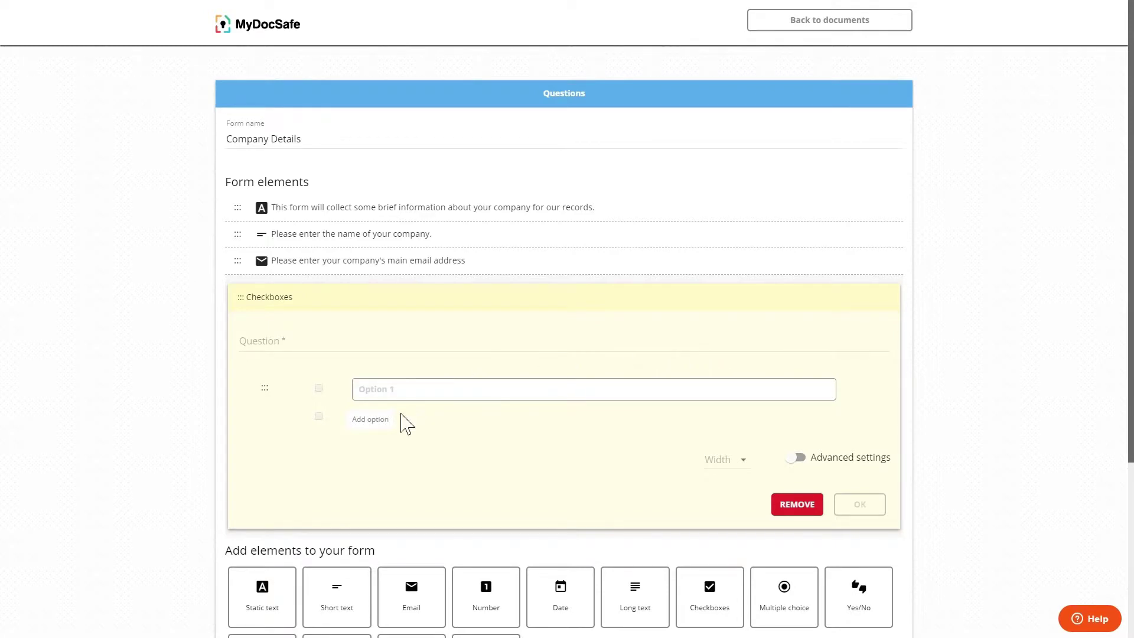
{"action": "left_click", "coordinate": [369, 420]}
{"action": "left_click", "coordinate": [370, 449]}
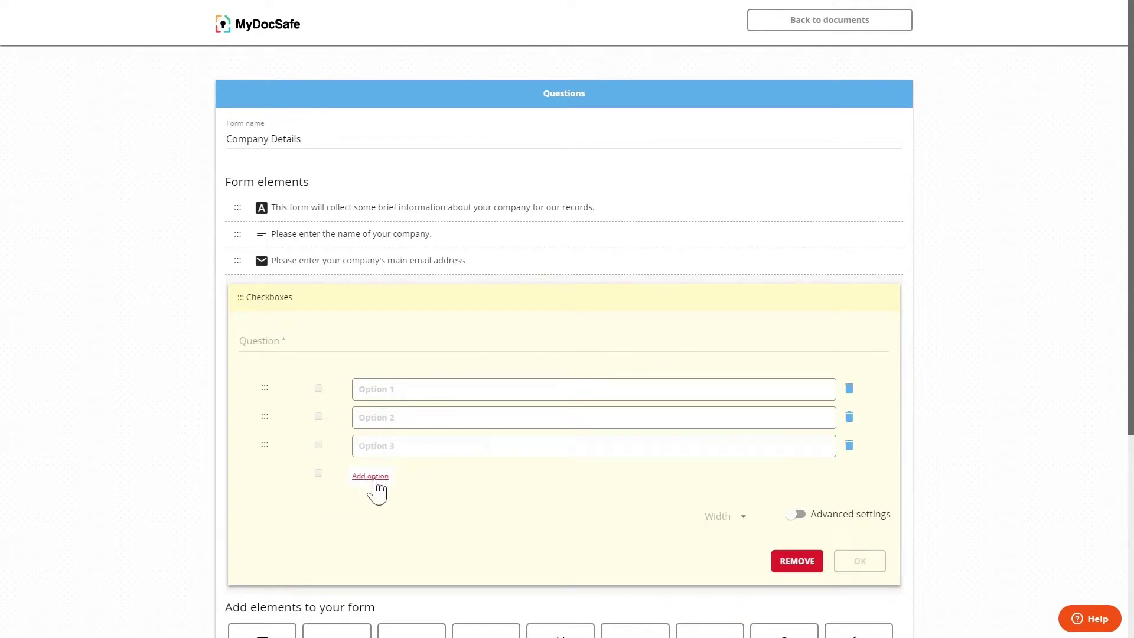
{"action": "left_click", "coordinate": [375, 480]}
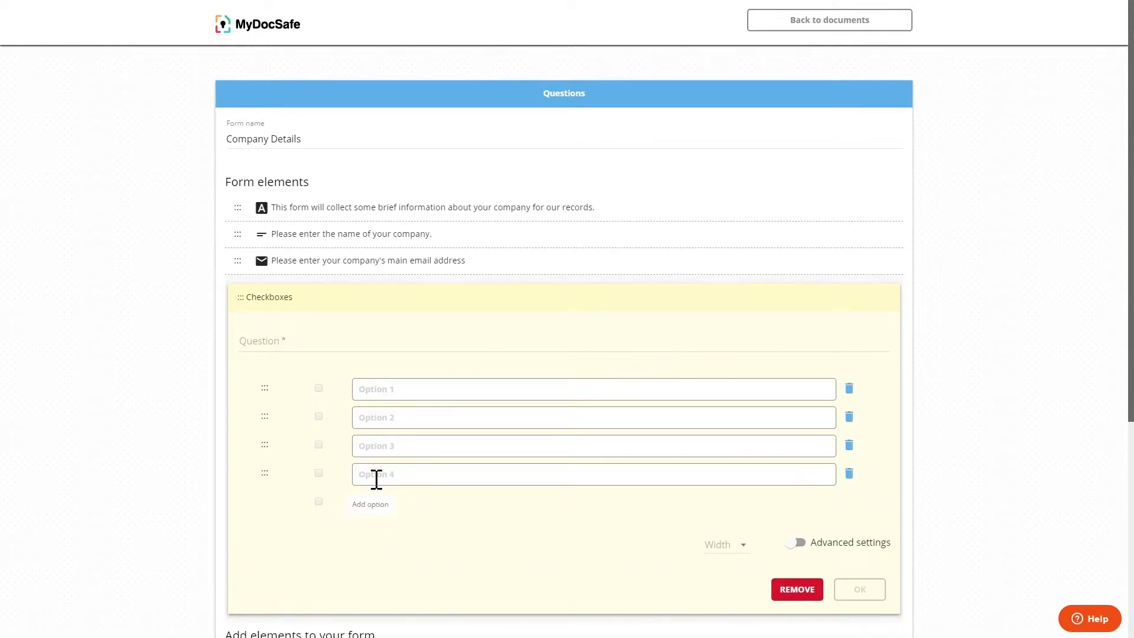
{"action": "left_click", "coordinate": [803, 542]}
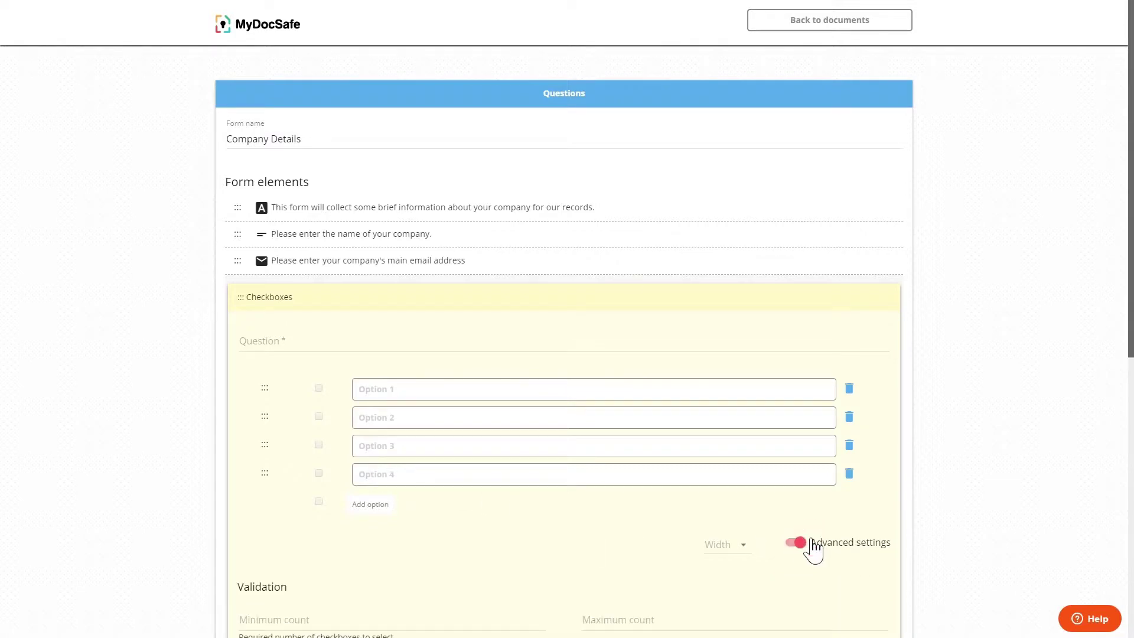
{"action": "scroll", "coordinate": [813, 549], "scroll_direction": "down", "scroll_amount": 1}
{"action": "scroll", "coordinate": [814, 549], "scroll_direction": "down", "scroll_amount": 3}
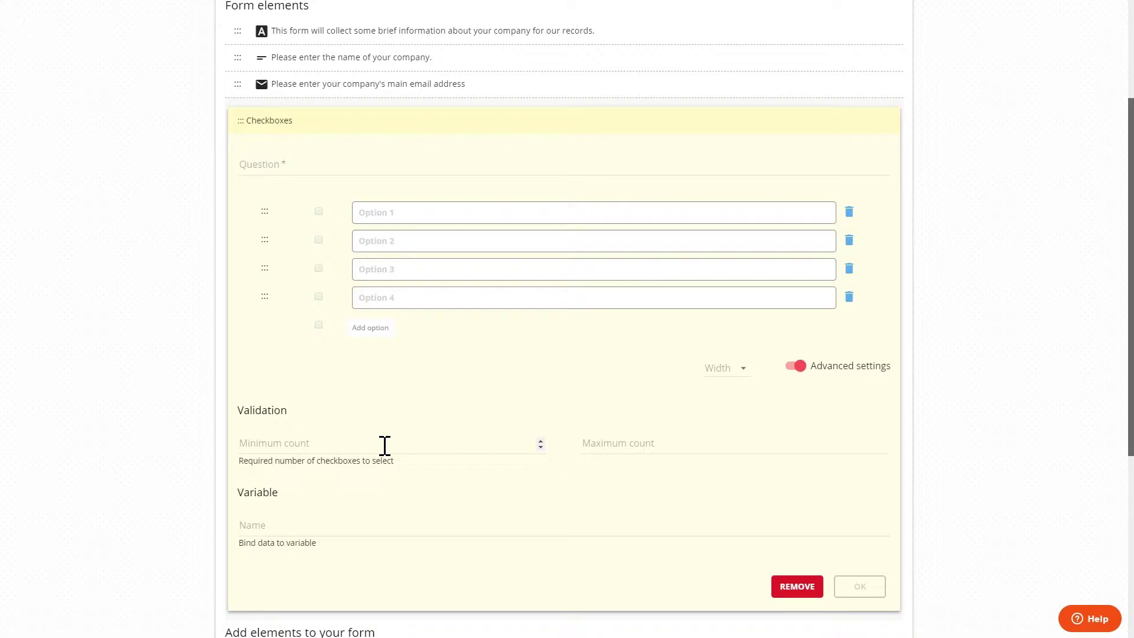
{"action": "left_click", "coordinate": [784, 587]}
{"action": "left_click", "coordinate": [677, 343]}
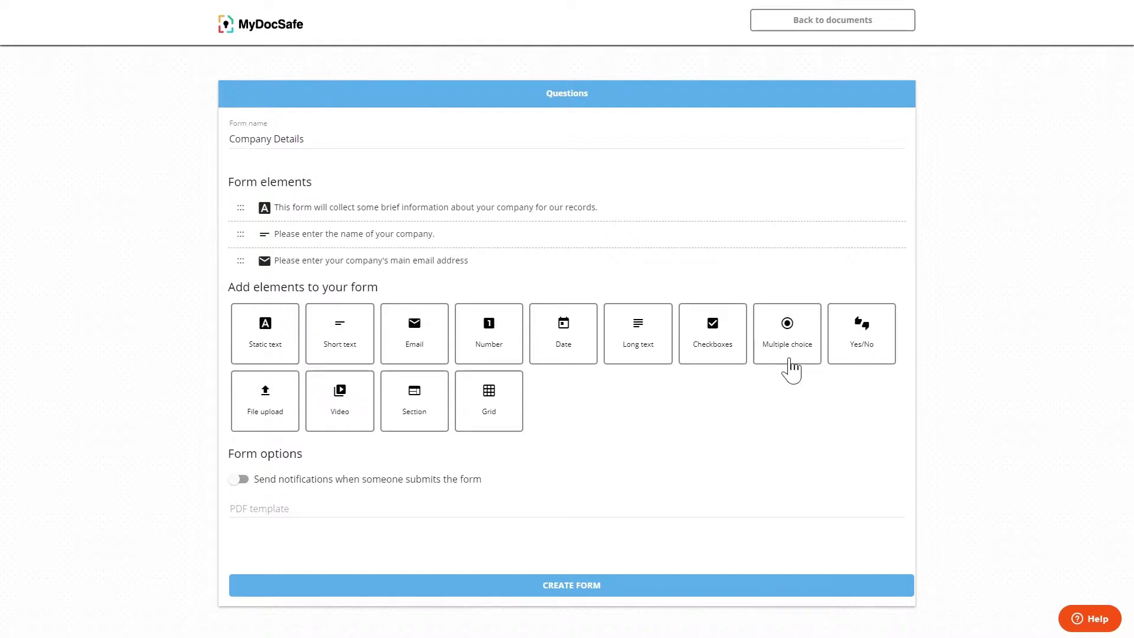
Add a multiple choice question with three options plus Other, shown as a Dropdown, and begin deleting it.
{"action": "left_click", "coordinate": [789, 365]}
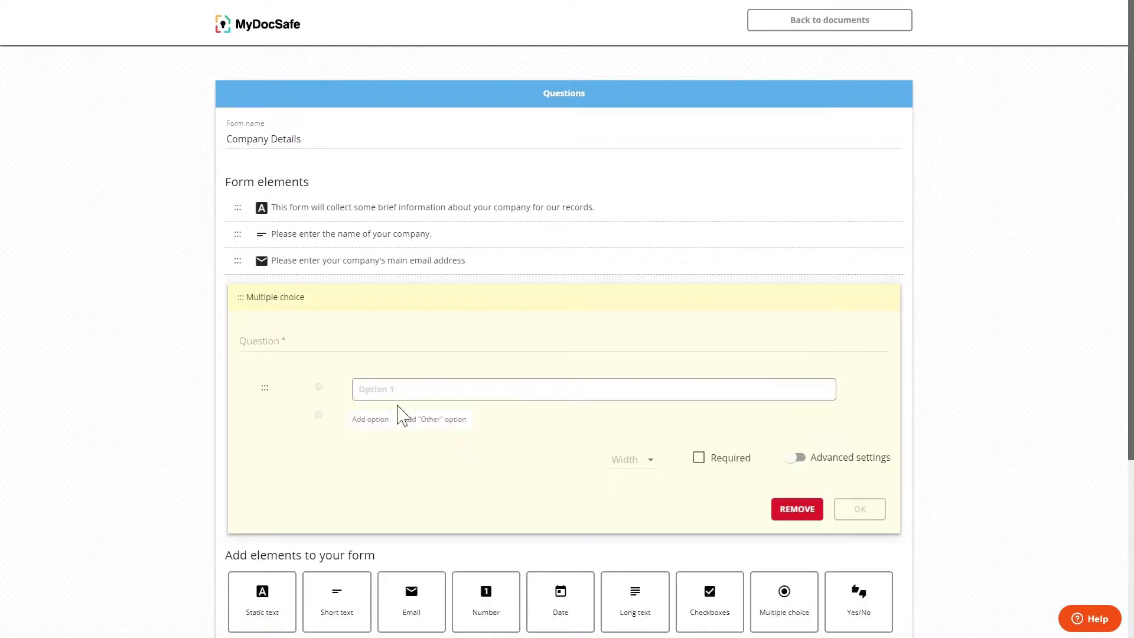
{"action": "left_click", "coordinate": [379, 419]}
{"action": "left_click", "coordinate": [376, 447]}
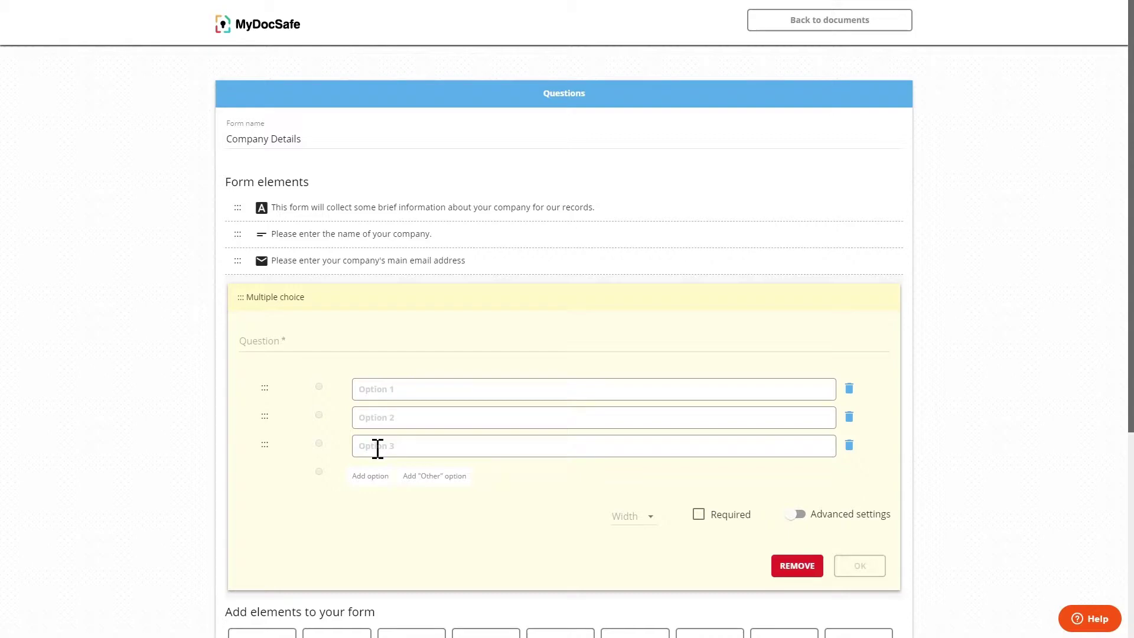
{"action": "left_click", "coordinate": [435, 476]}
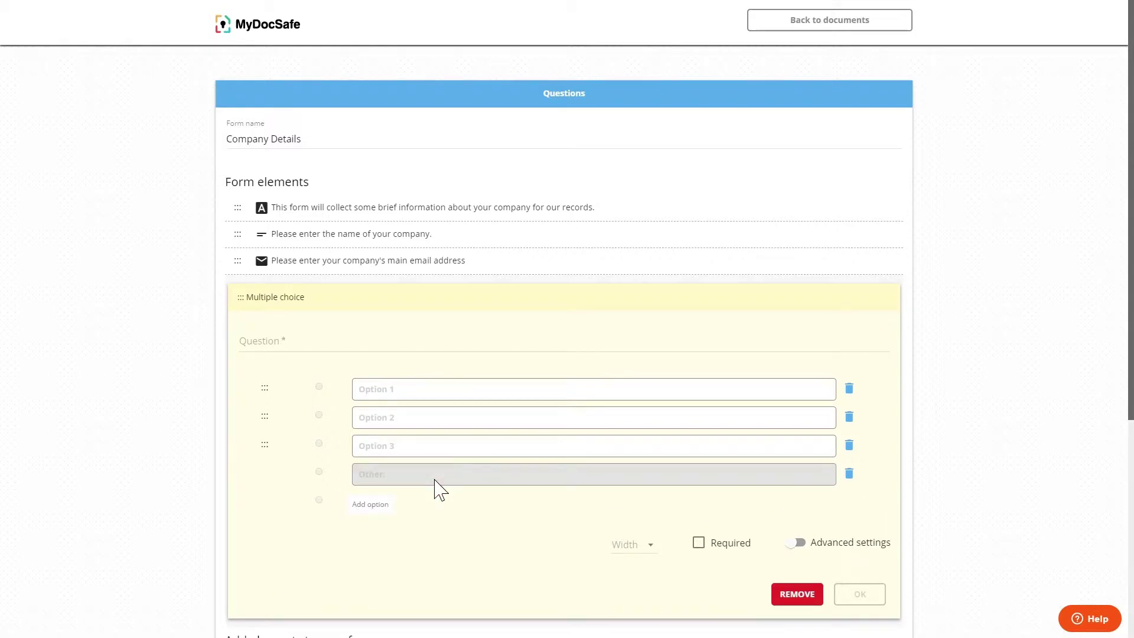
{"action": "left_click", "coordinate": [825, 550]}
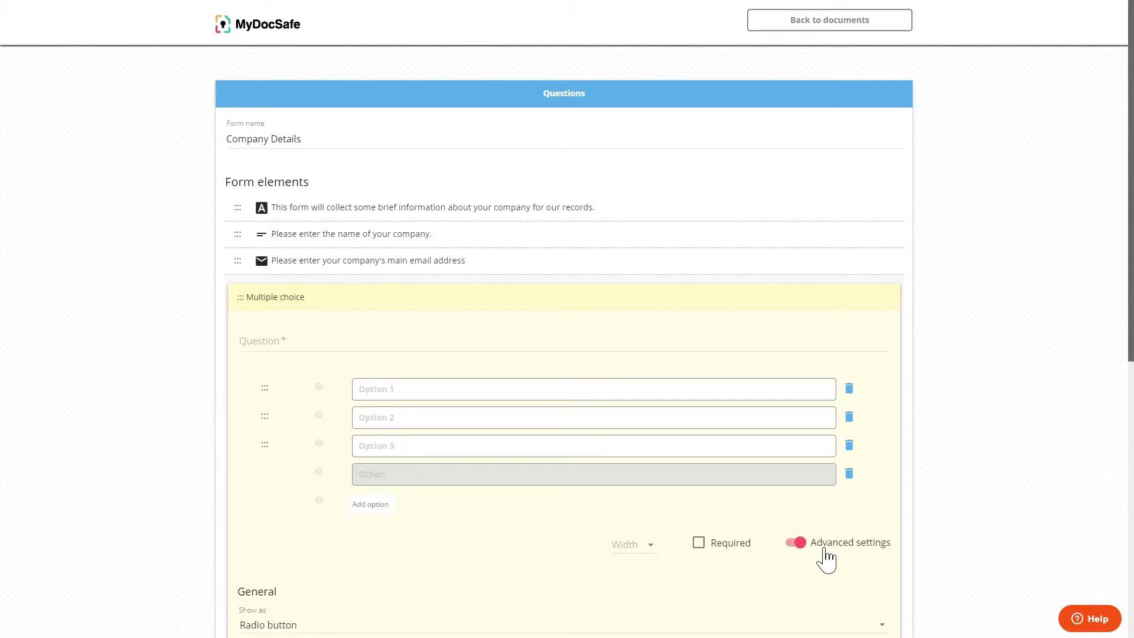
{"action": "scroll", "coordinate": [825, 558], "scroll_direction": "down", "scroll_amount": 2}
{"action": "left_click", "coordinate": [789, 506]}
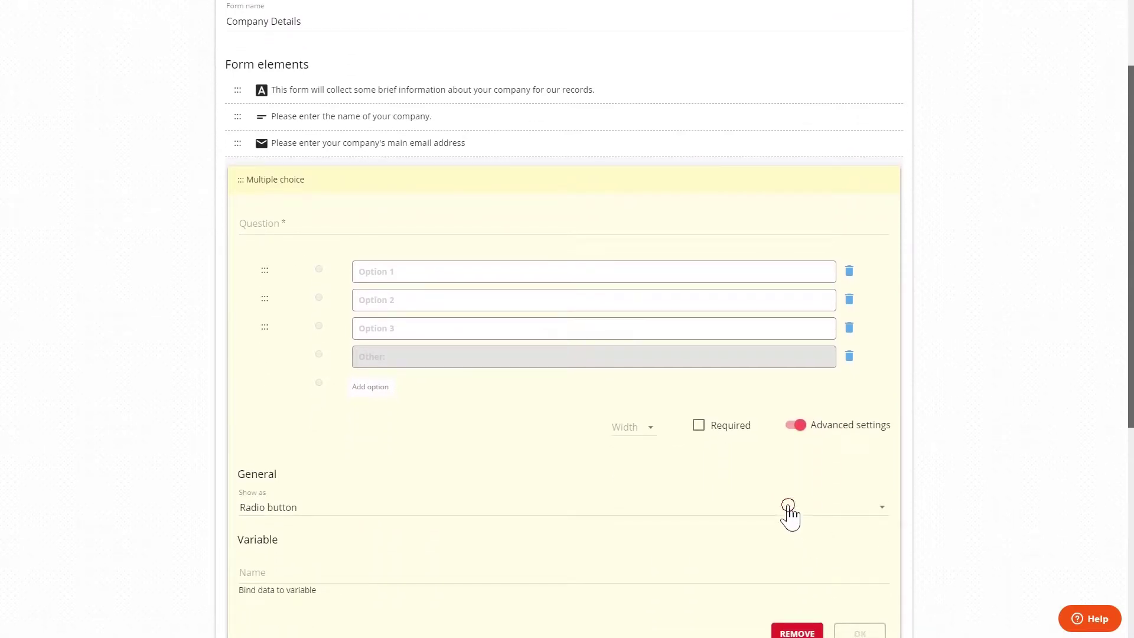
{"action": "left_click", "coordinate": [788, 537]}
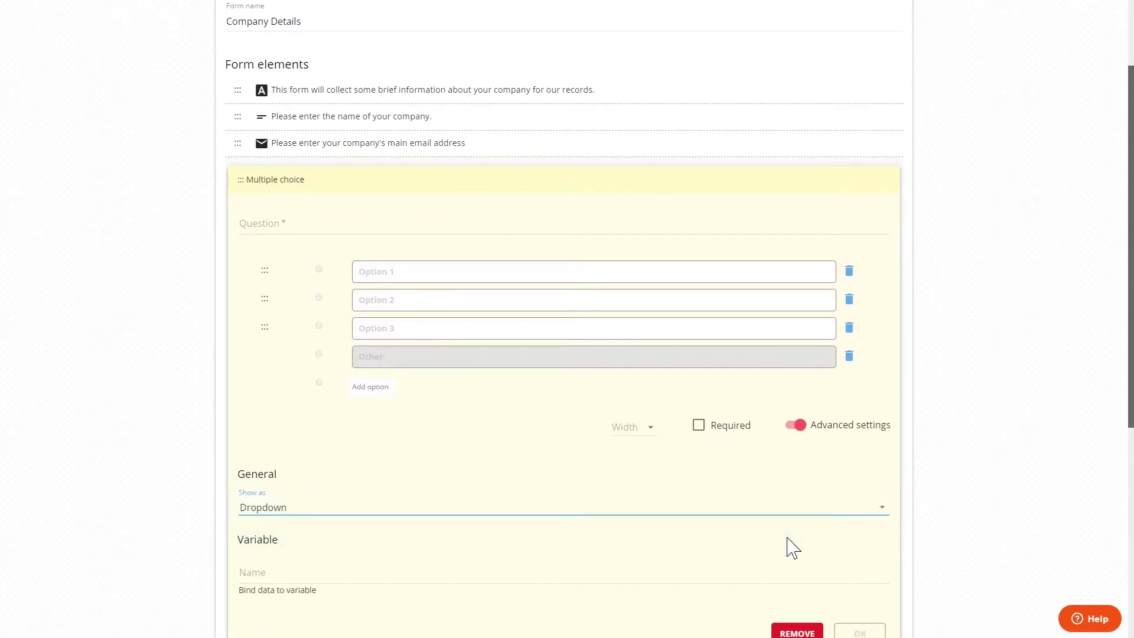
{"action": "scroll", "coordinate": [789, 543], "scroll_direction": "down", "scroll_amount": 1}
{"action": "left_click", "coordinate": [795, 578]}
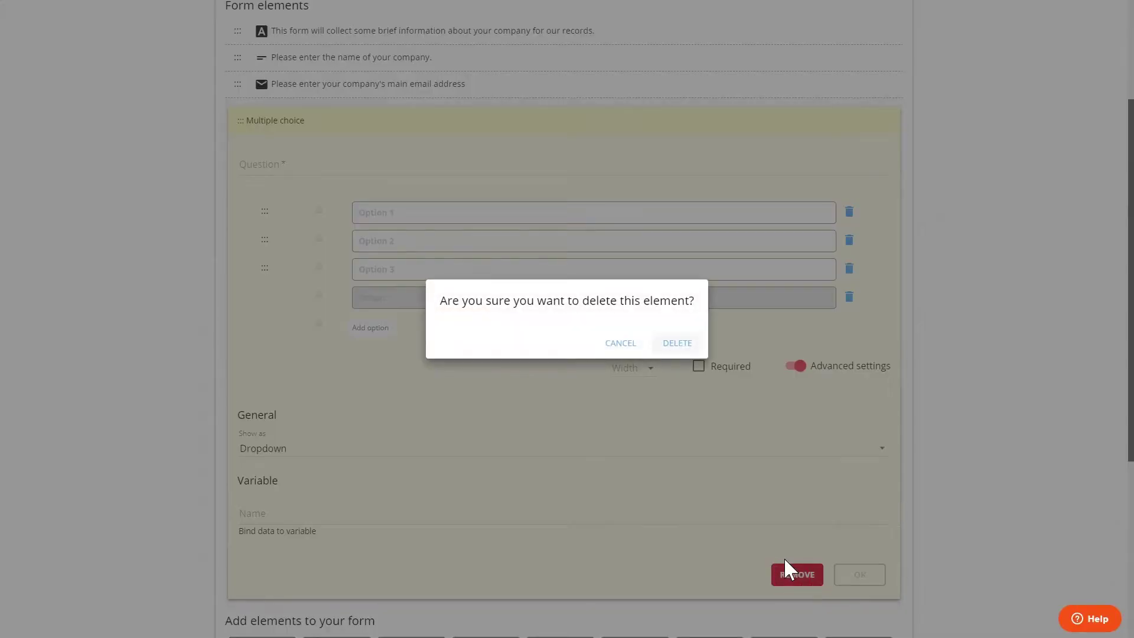
Delete the draft multiple choice question, then try and remove Yes/No and file upload elements.
{"action": "left_click", "coordinate": [679, 344]}
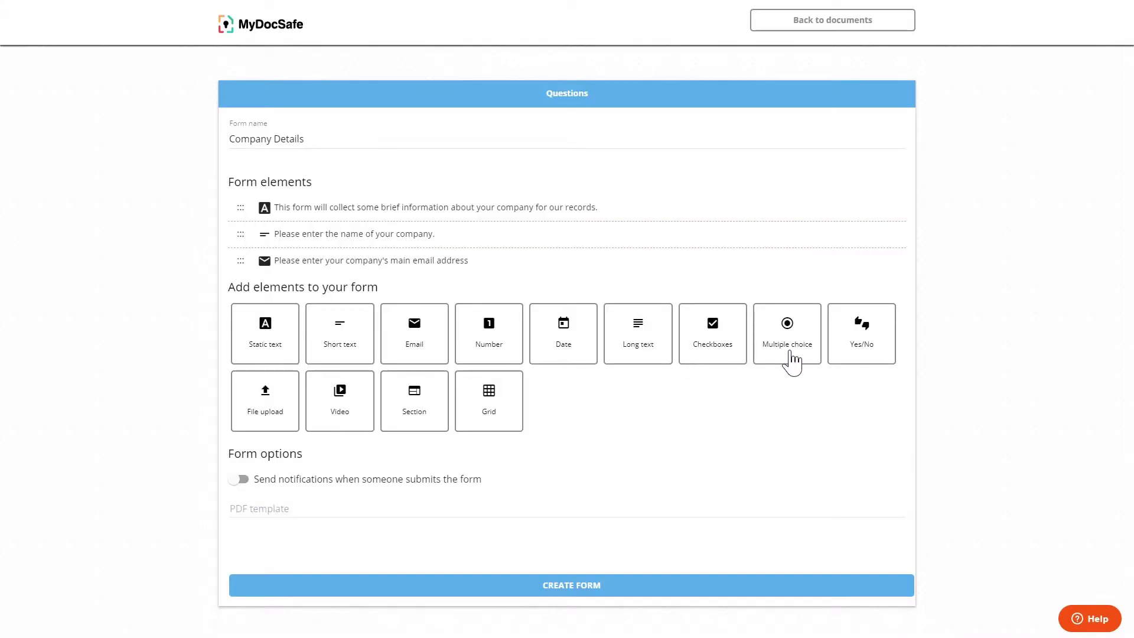
{"action": "left_click", "coordinate": [854, 356]}
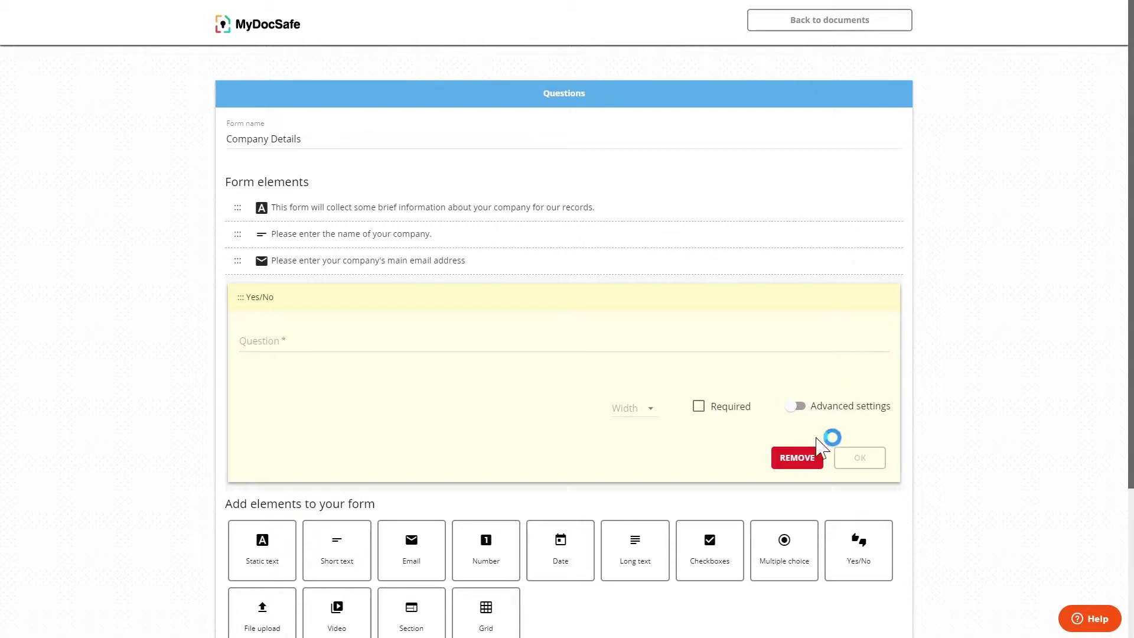
{"action": "left_click", "coordinate": [794, 456]}
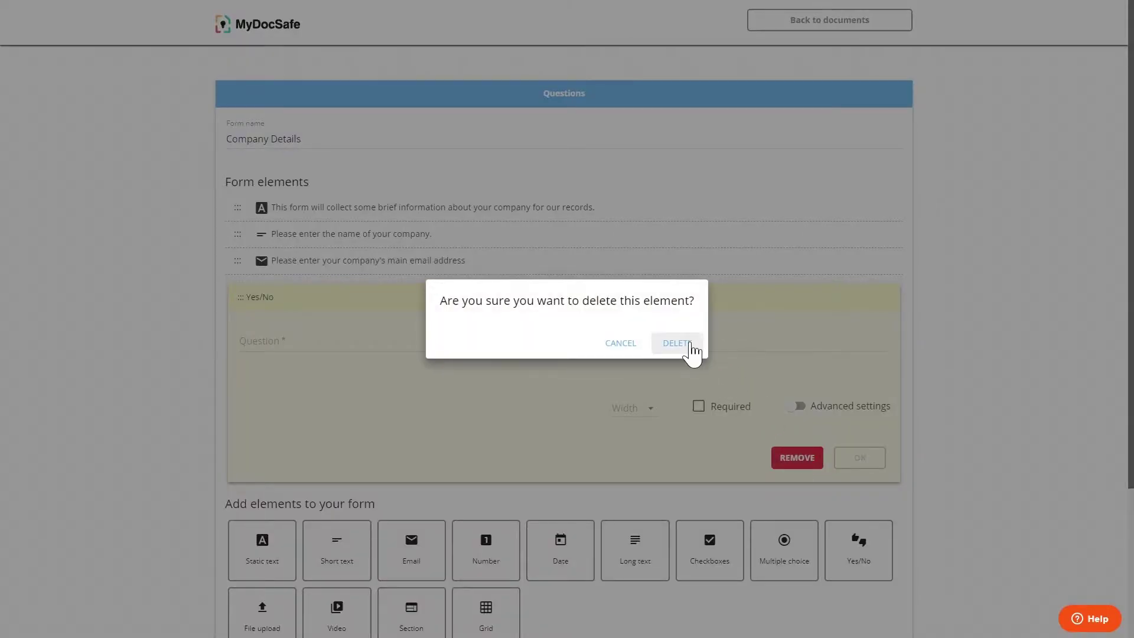
{"action": "left_click", "coordinate": [687, 342]}
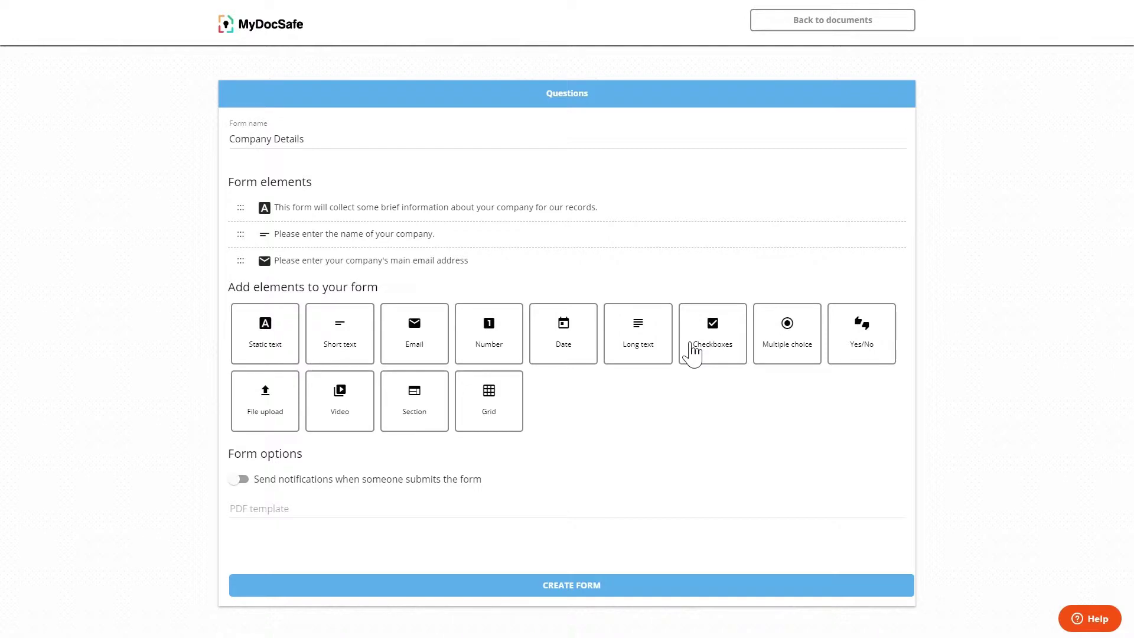
{"action": "left_click", "coordinate": [267, 401]}
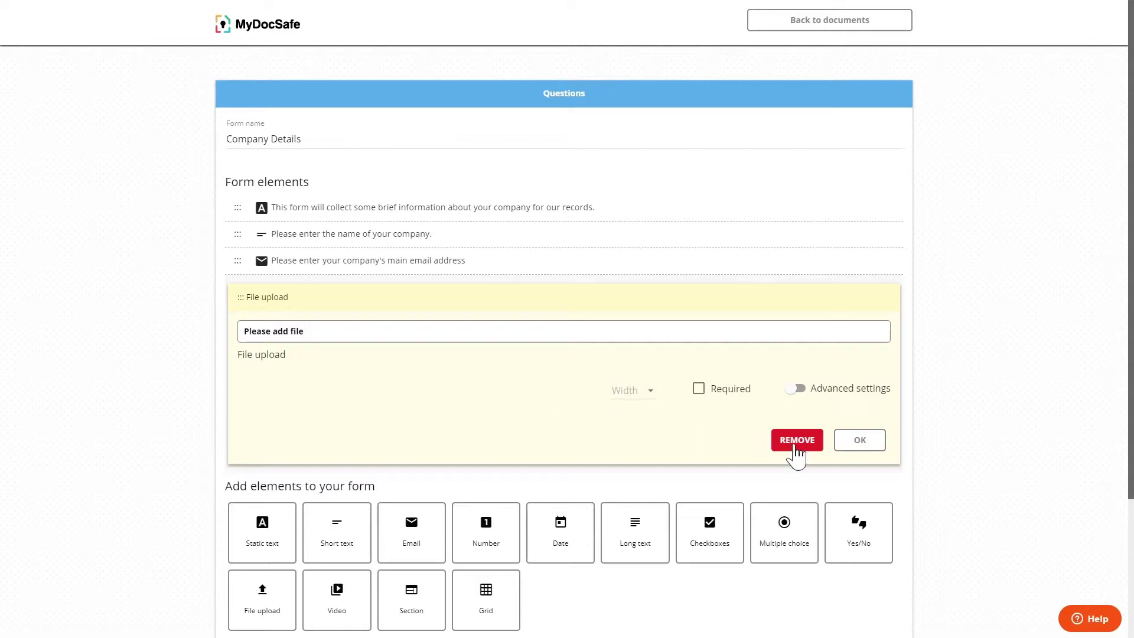
{"action": "left_click", "coordinate": [797, 443]}
{"action": "left_click", "coordinate": [679, 347]}
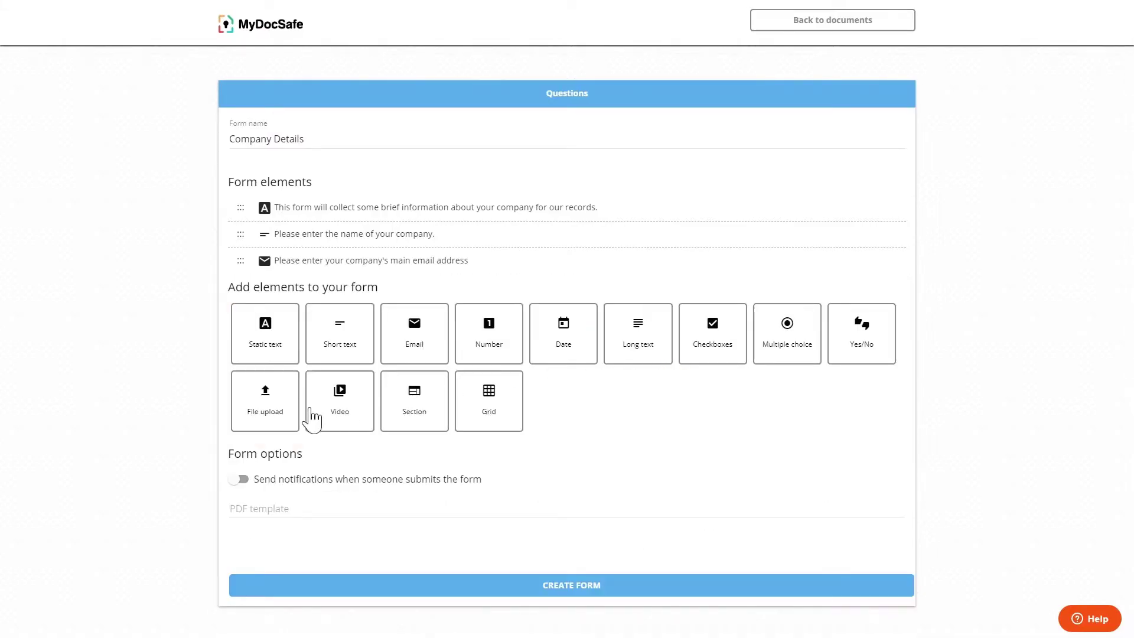
Try a YouTube video element, discard it, and add a new Section element.
{"action": "left_click", "coordinate": [309, 410]}
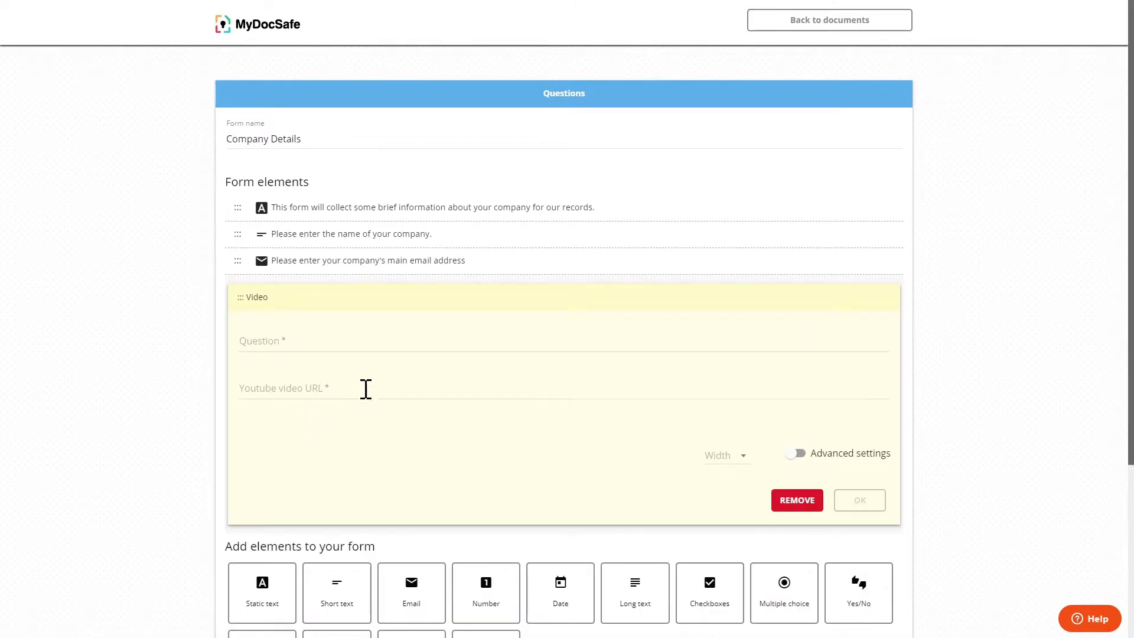
{"action": "left_click", "coordinate": [381, 386]}
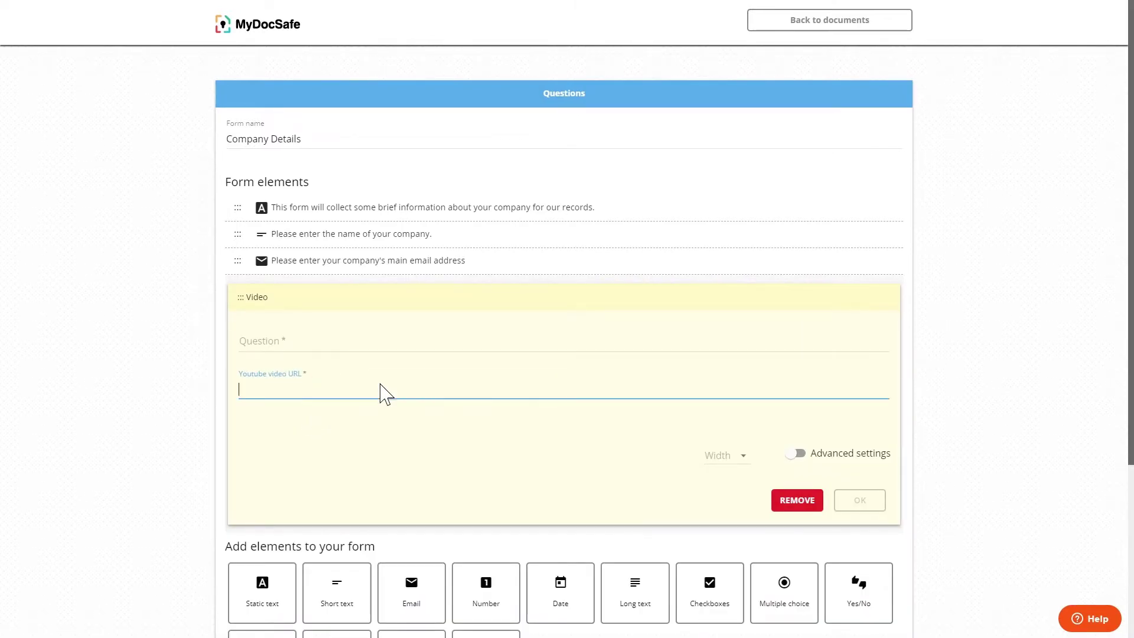
{"action": "left_click", "coordinate": [796, 499]}
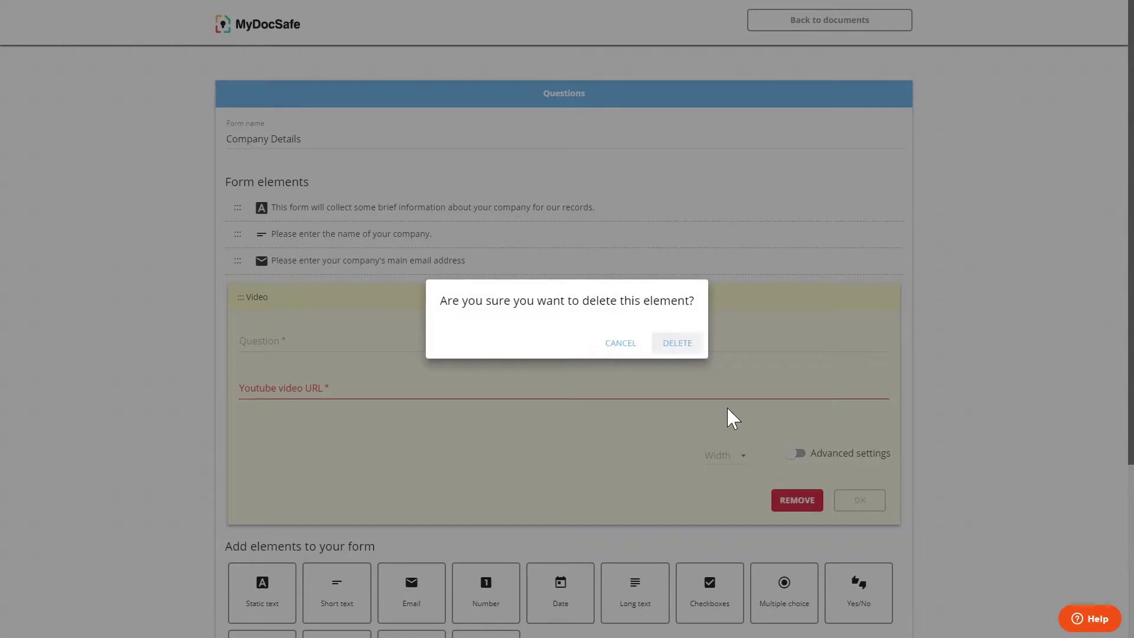
{"action": "left_click", "coordinate": [678, 345]}
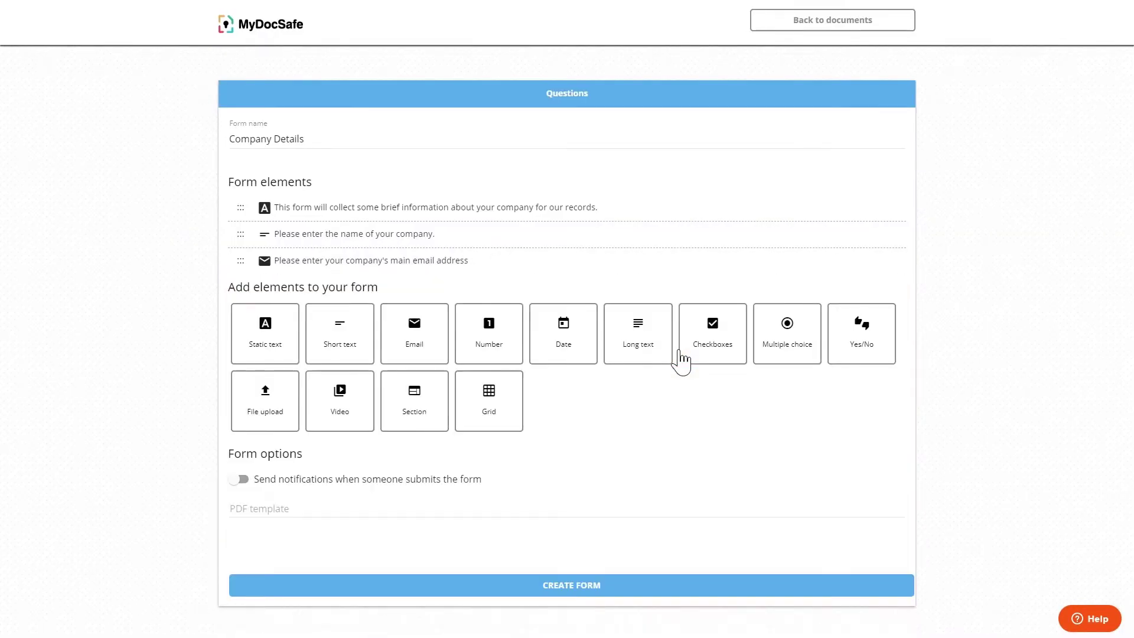
{"action": "left_click", "coordinate": [413, 415]}
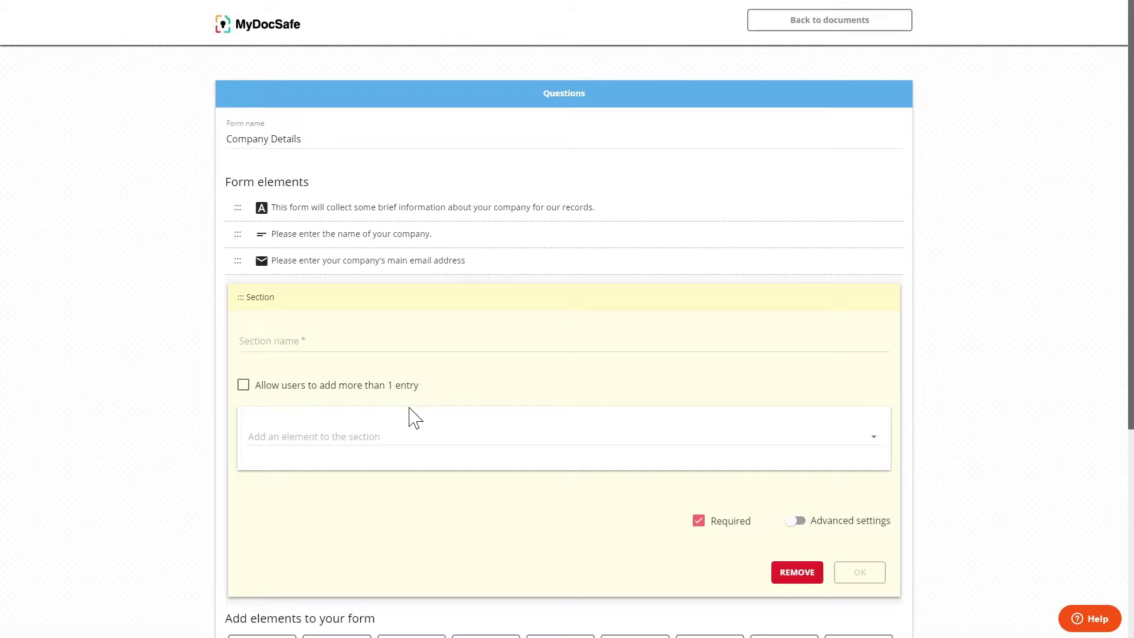
Title the section asking for all directors' names and emails, allowing up to 5 entries.
{"action": "left_click", "coordinate": [338, 347]}
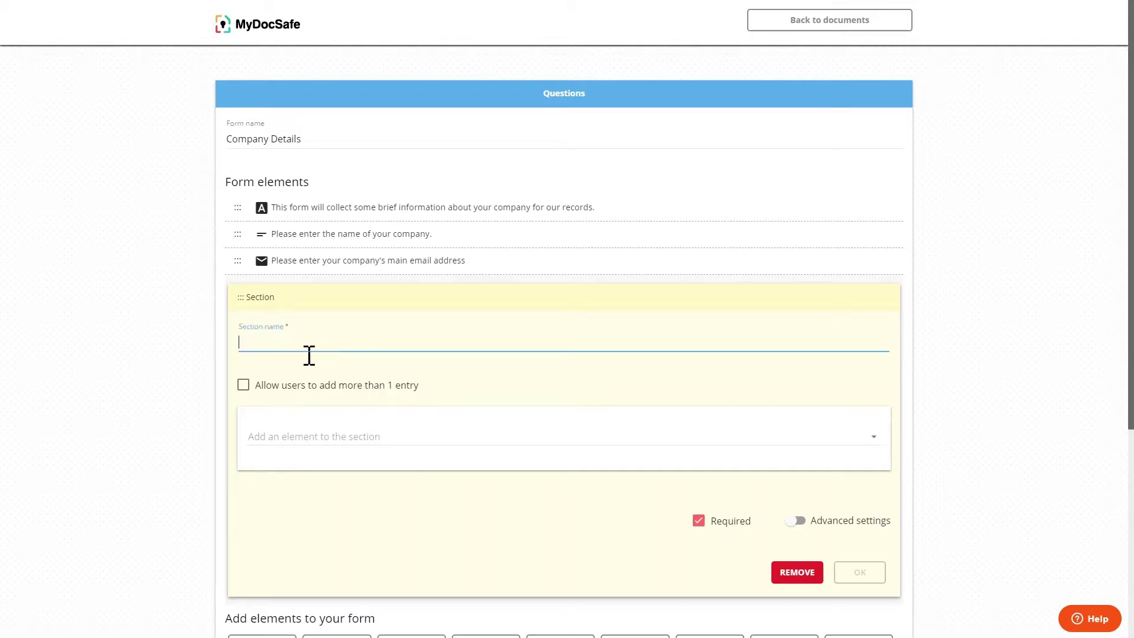
{"action": "type", "text": "Please enter the names and email addresses fo"}
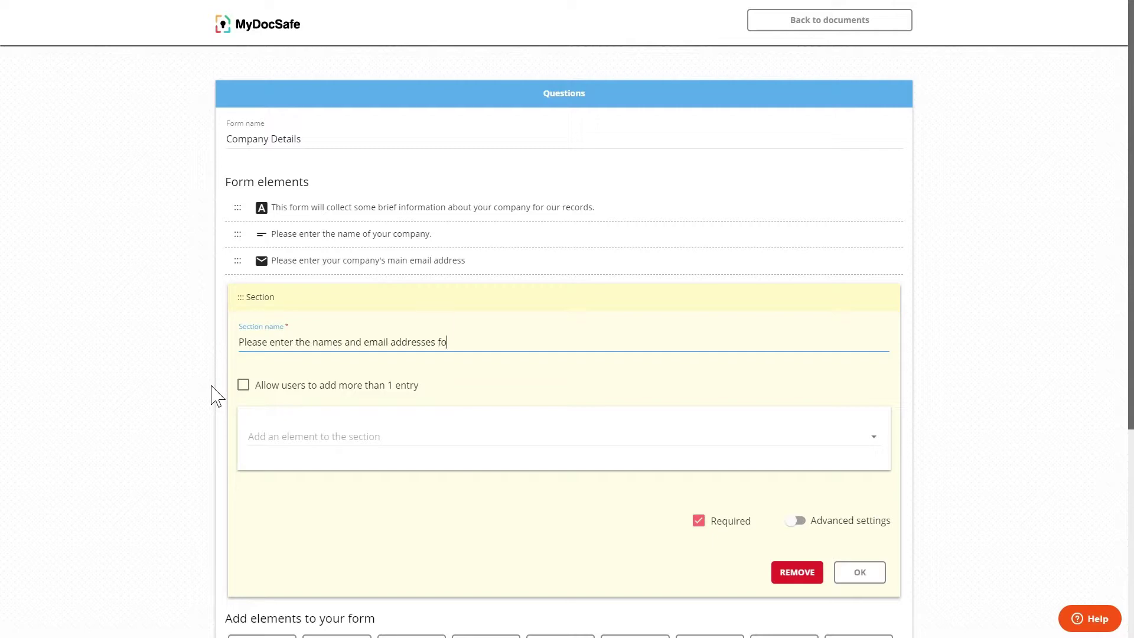
{"action": "type", "text": "r all directors of the company."}
{"action": "left_click", "coordinate": [243, 385]}
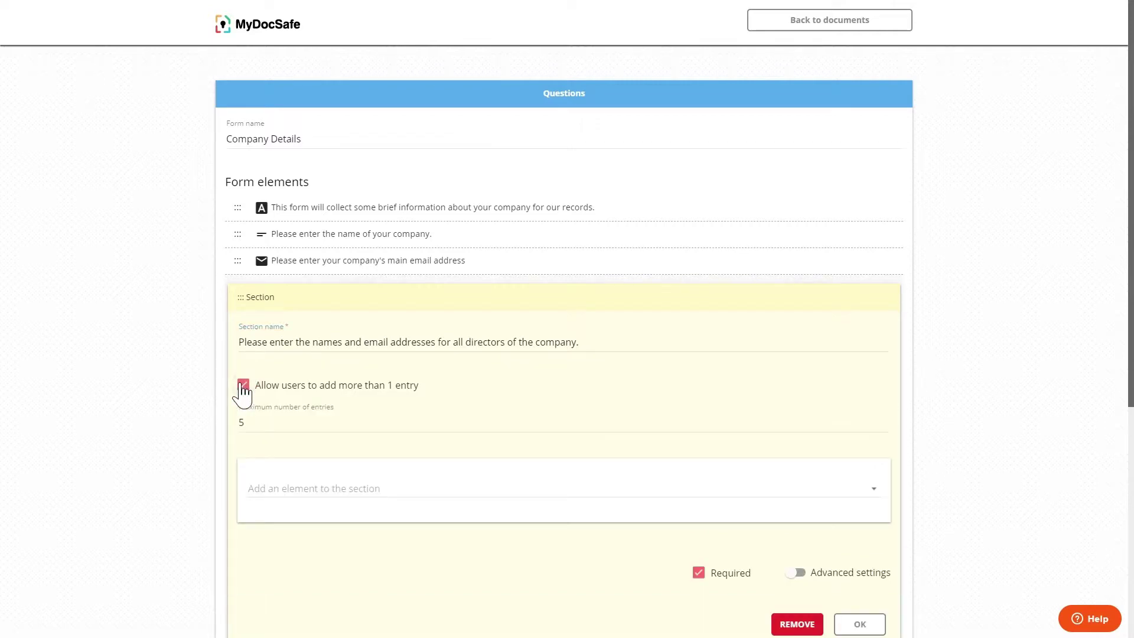
{"action": "left_click", "coordinate": [268, 422]}
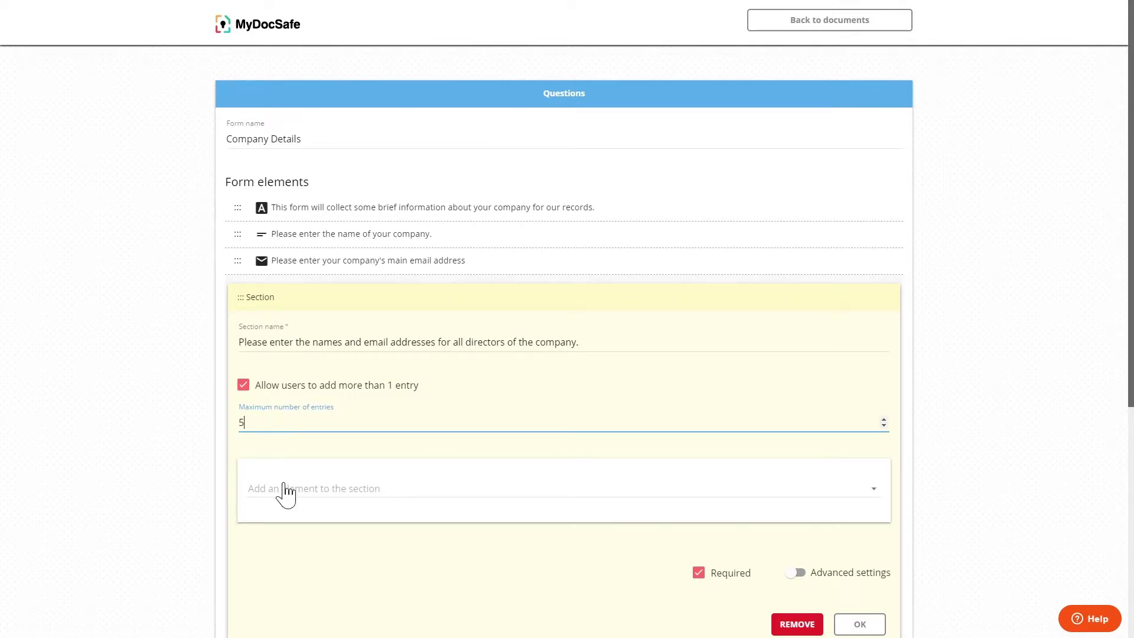
Add a 'Director name' short text question to the section.
{"action": "left_click", "coordinate": [282, 490]}
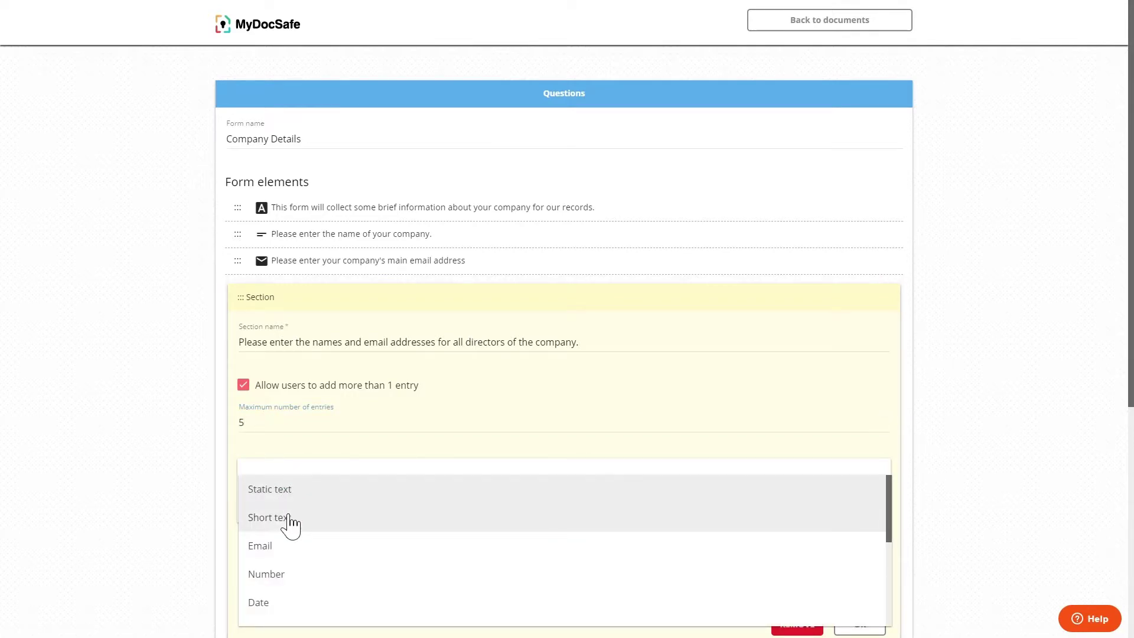
{"action": "left_click", "coordinate": [290, 523]}
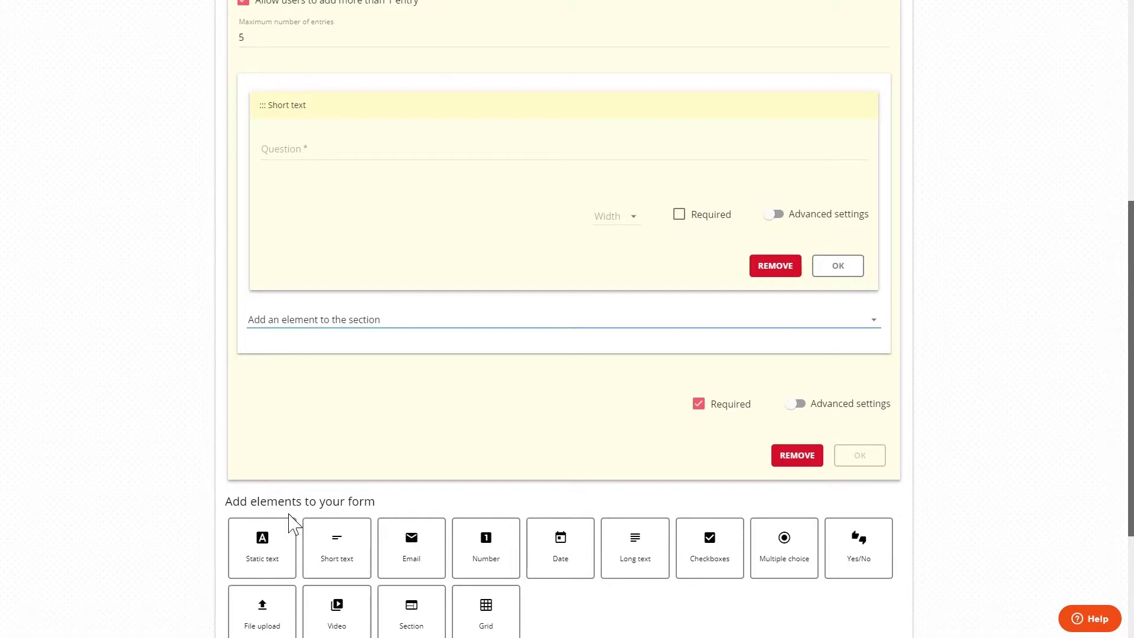
{"action": "scroll", "coordinate": [291, 522], "scroll_direction": "up", "scroll_amount": 3}
{"action": "left_click", "coordinate": [288, 325]}
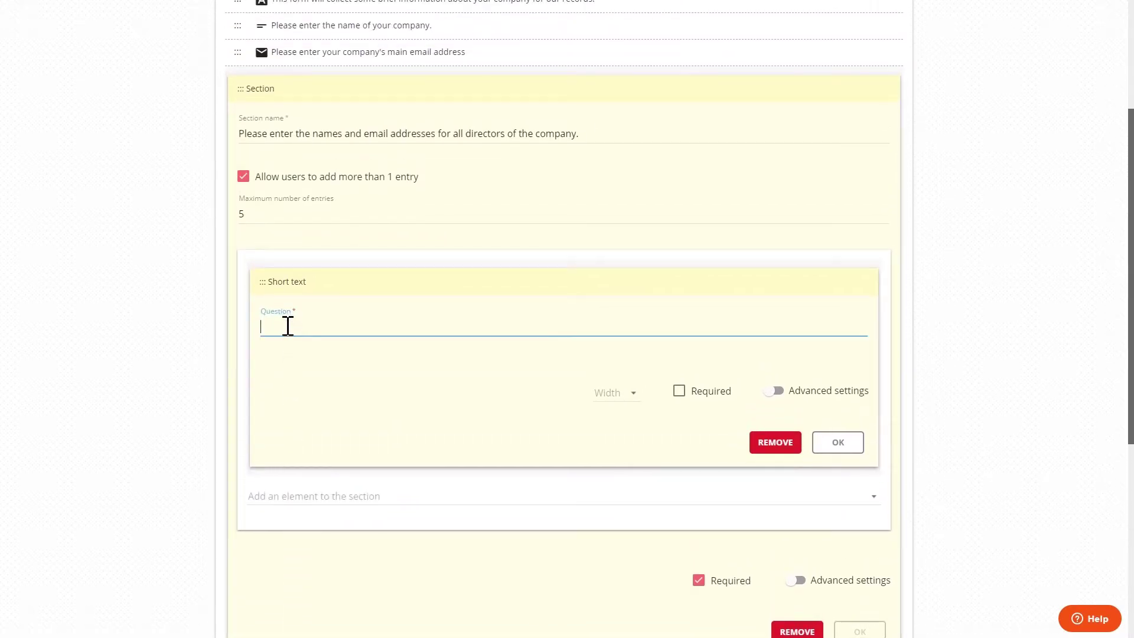
{"action": "type", "text": "Director name"}
{"action": "left_click", "coordinate": [821, 447]}
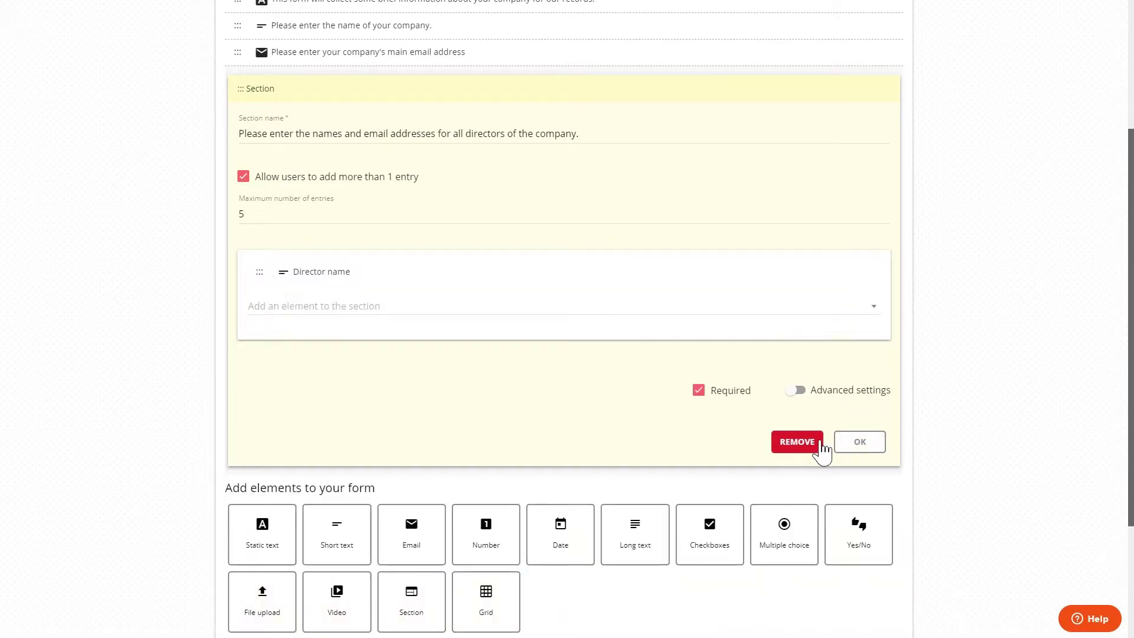
Add a 'Director email' question to the section and save the section.
{"action": "left_click", "coordinate": [331, 309]}
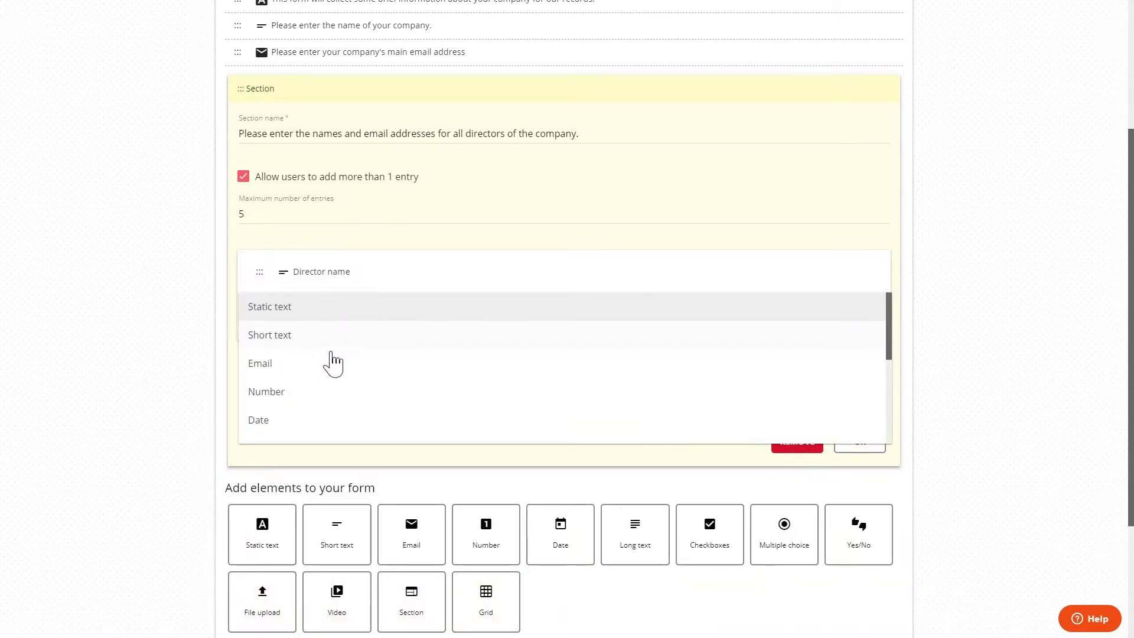
{"action": "left_click", "coordinate": [329, 366]}
{"action": "left_click", "coordinate": [331, 357]}
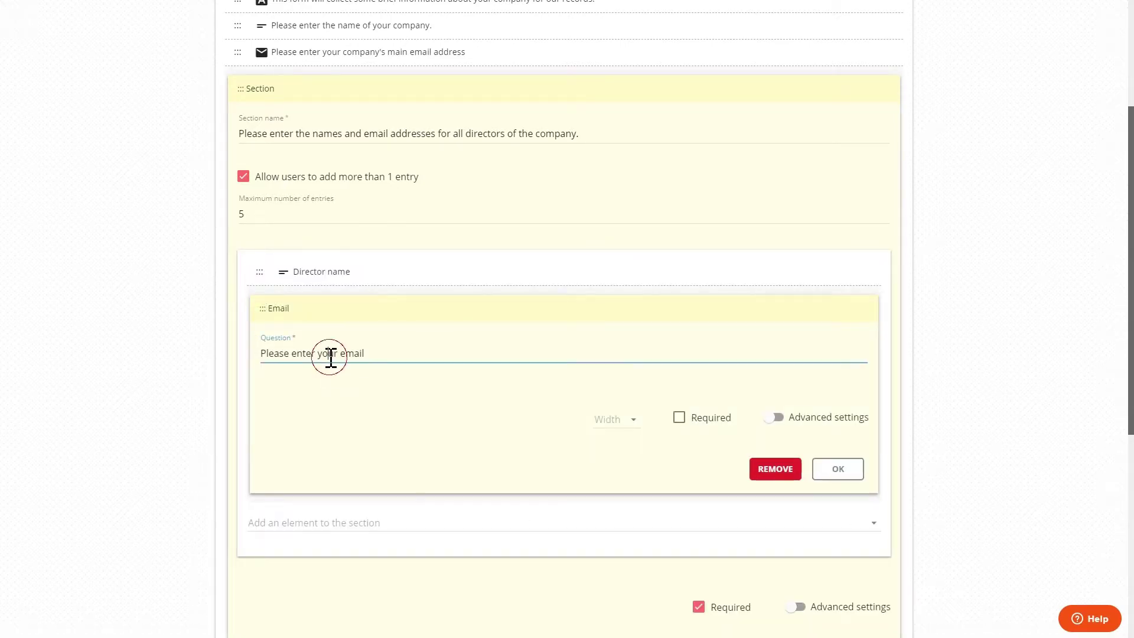
{"action": "key", "text": "ctrl+a"}
{"action": "type", "text": "Director email"}
{"action": "left_click", "coordinate": [822, 475]}
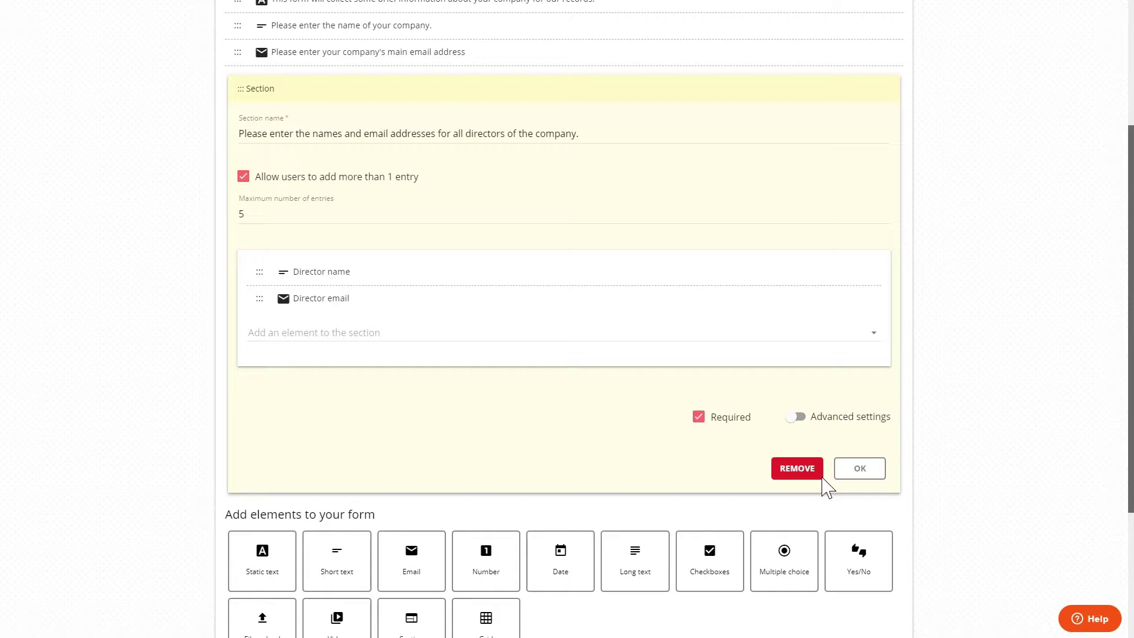
{"action": "left_click", "coordinate": [859, 470]}
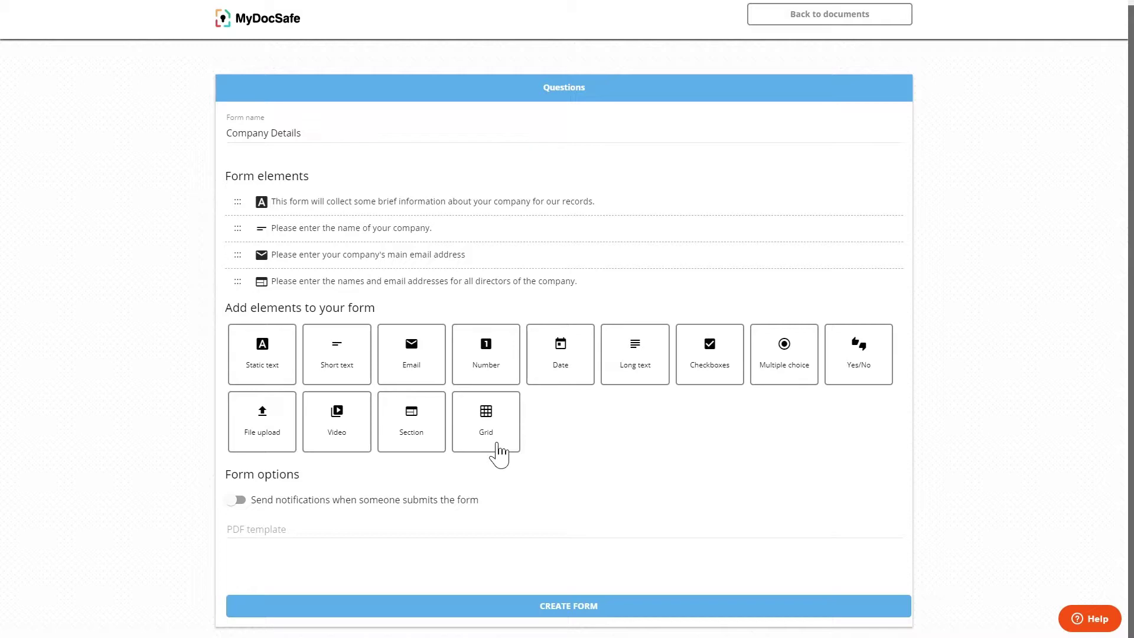
Add a grid named 'Profit & Loss' with a short text column headed 2018.
{"action": "left_click", "coordinate": [499, 449]}
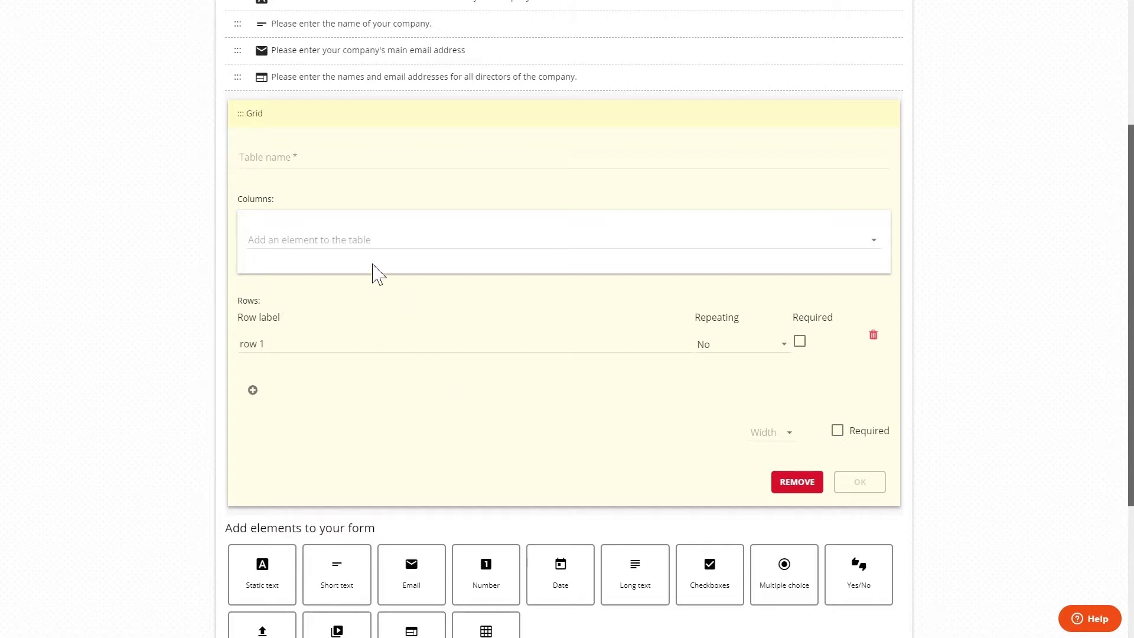
{"action": "left_click", "coordinate": [302, 165]}
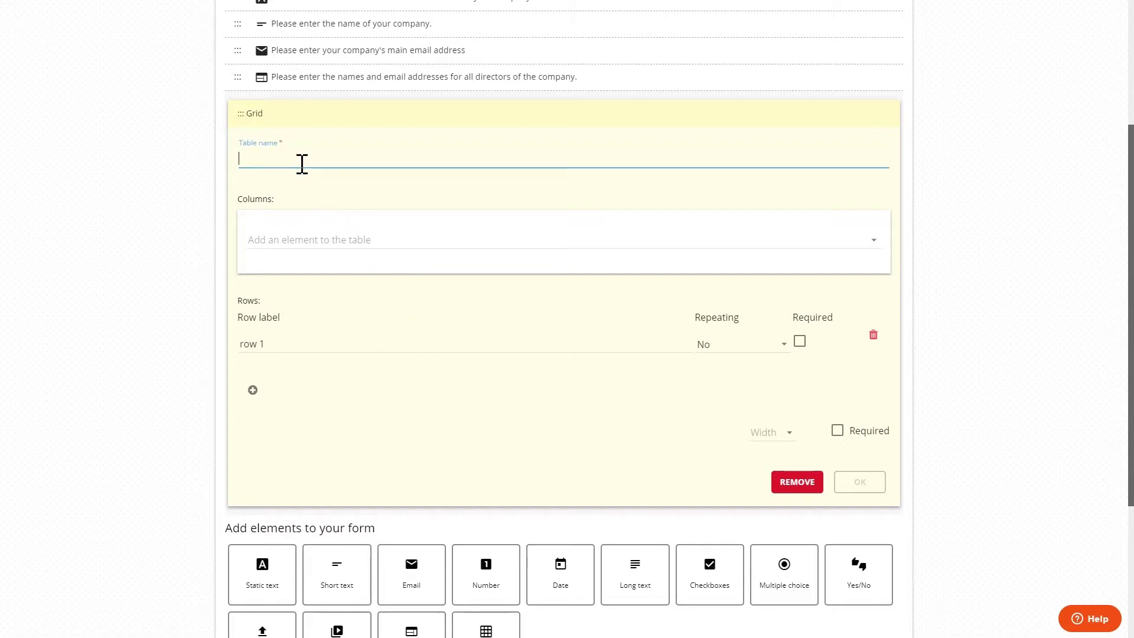
{"action": "type", "text": "Profit & Loss"}
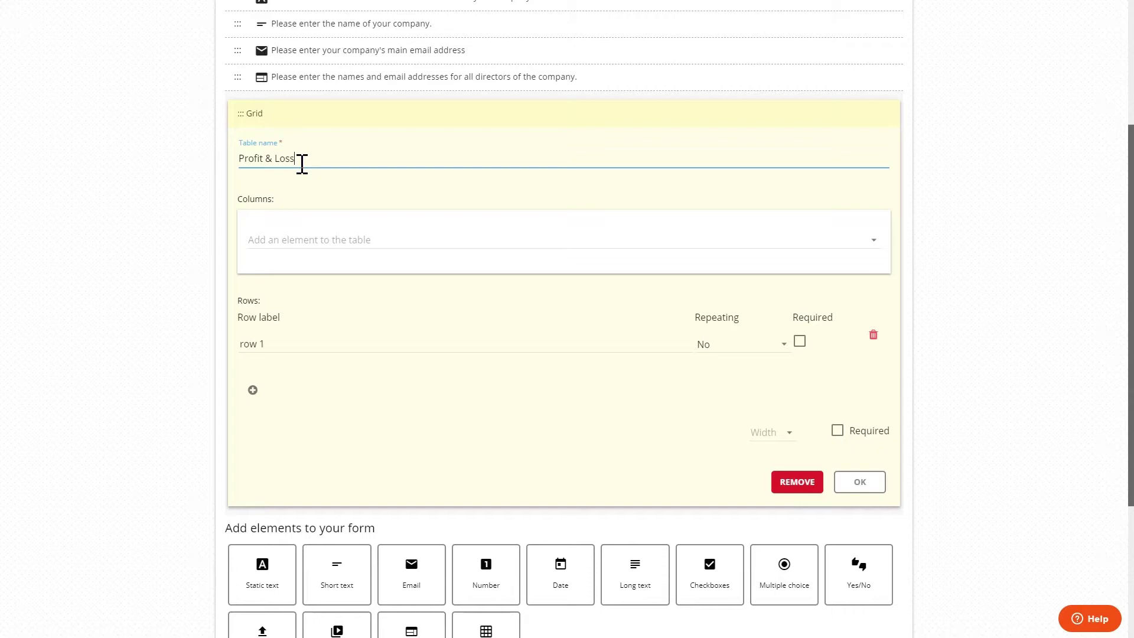
{"action": "left_click", "coordinate": [321, 249]}
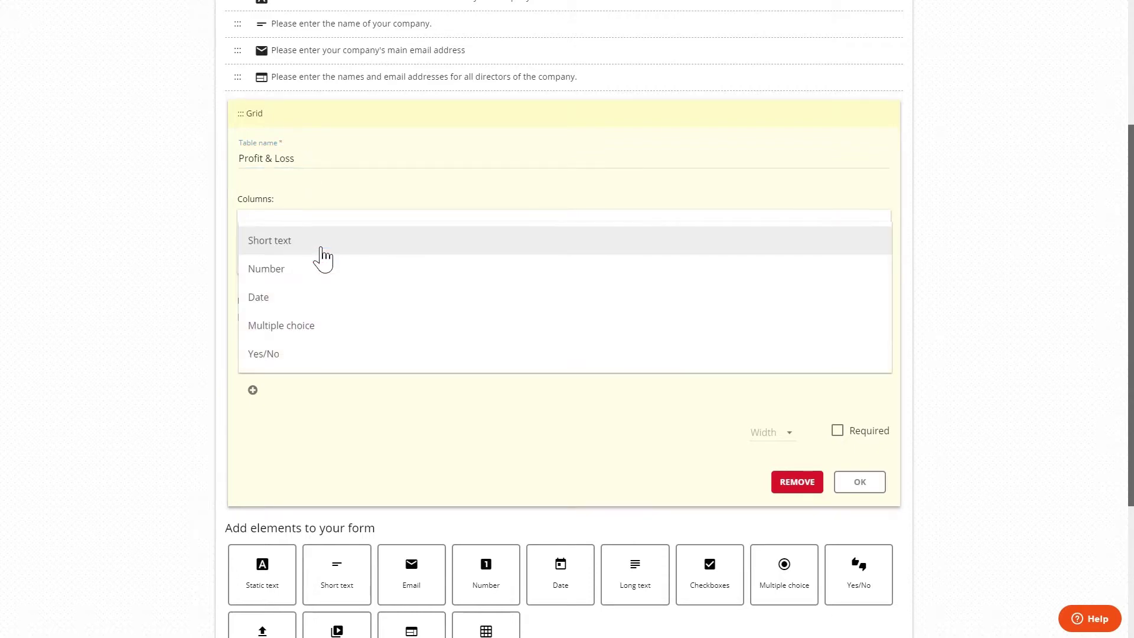
{"action": "left_click", "coordinate": [322, 249]}
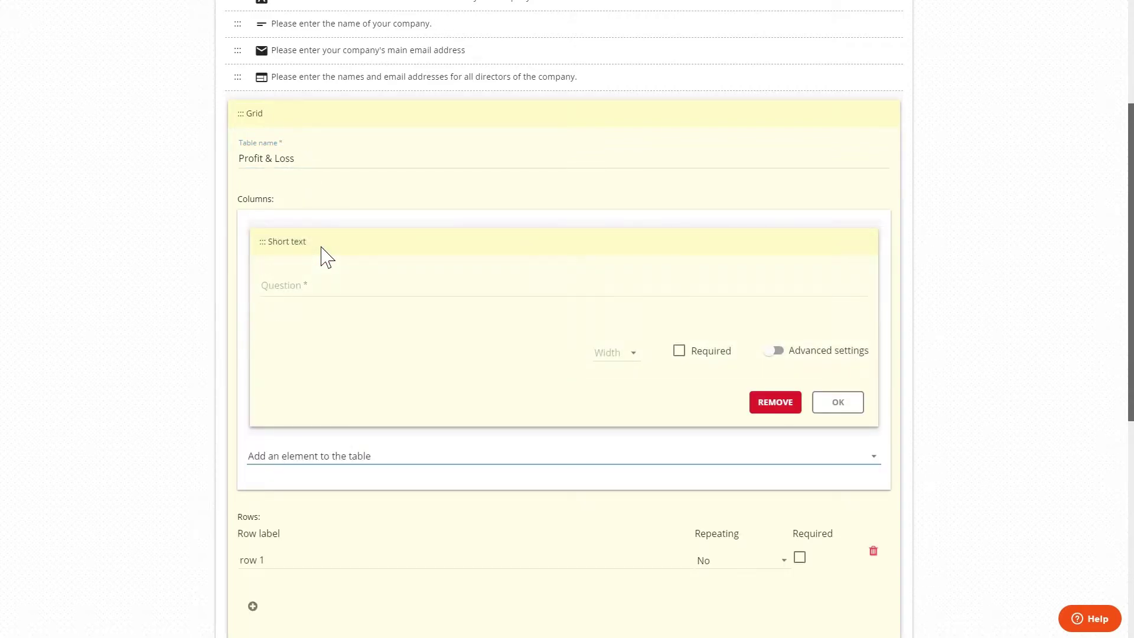
{"action": "left_click", "coordinate": [324, 283]}
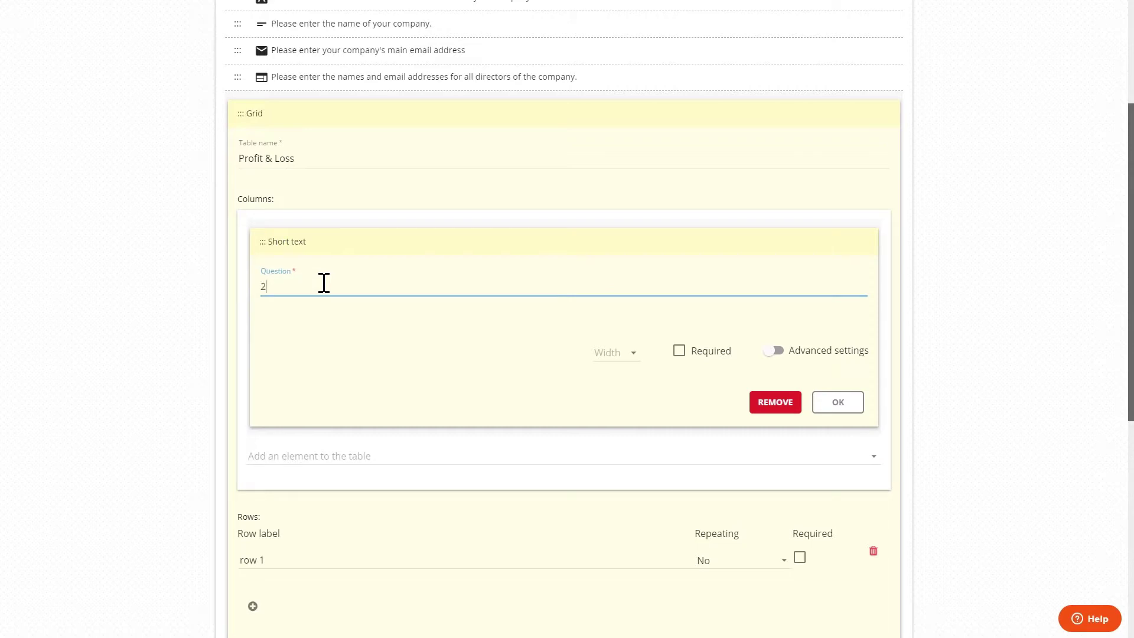
{"action": "left_click", "coordinate": [837, 402]}
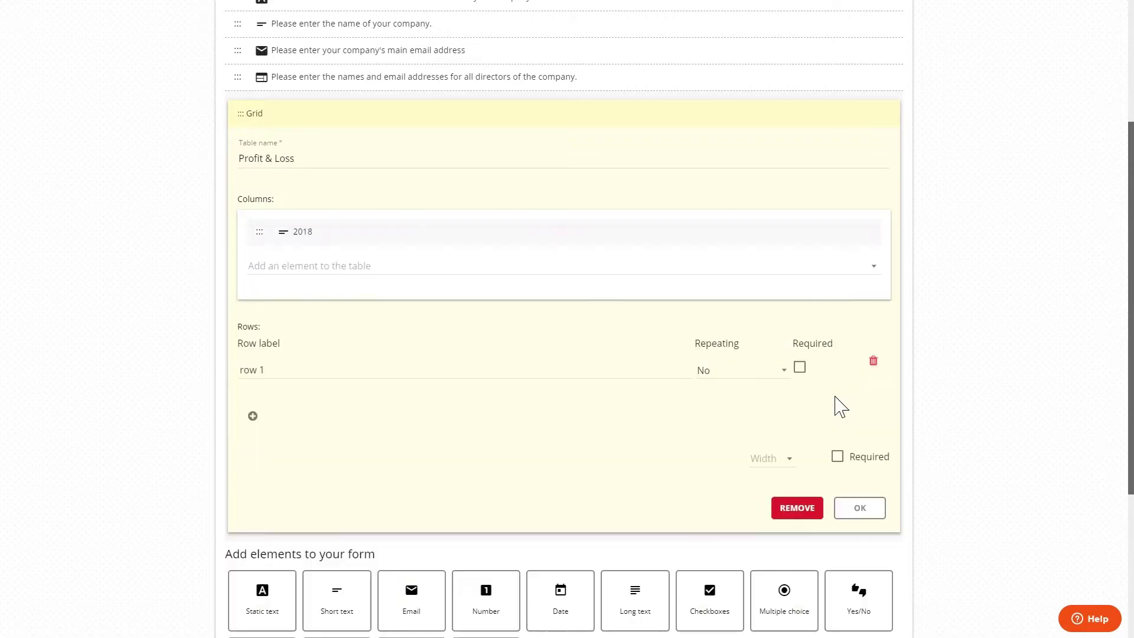
Add a second short text column headed 2019 to the grid.
{"action": "left_click", "coordinate": [310, 271]}
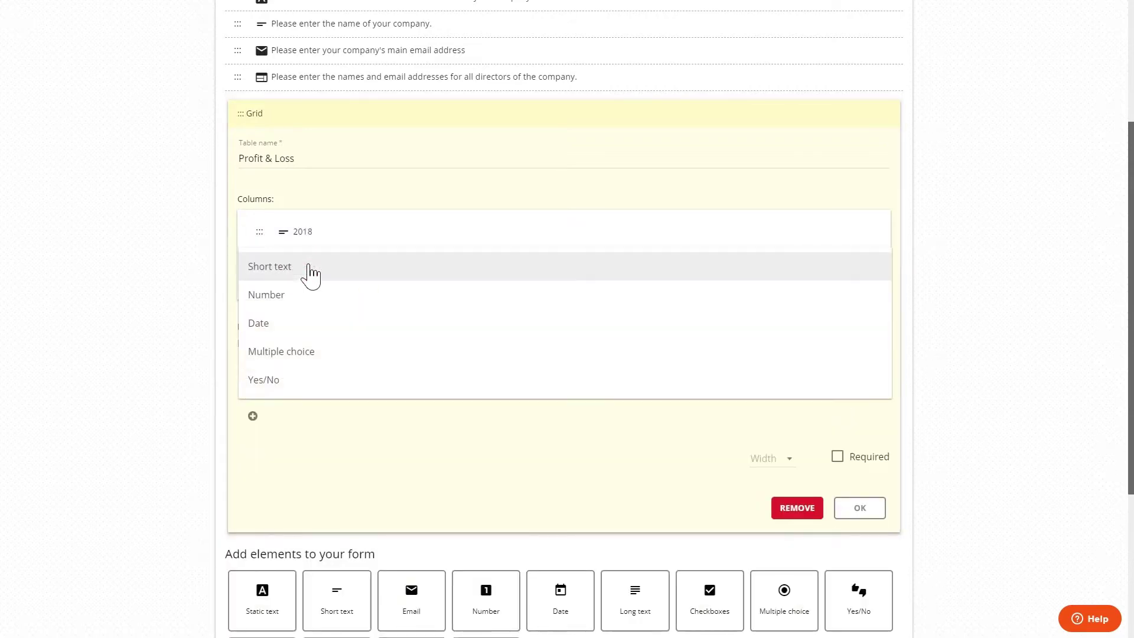
{"action": "left_click", "coordinate": [310, 271]}
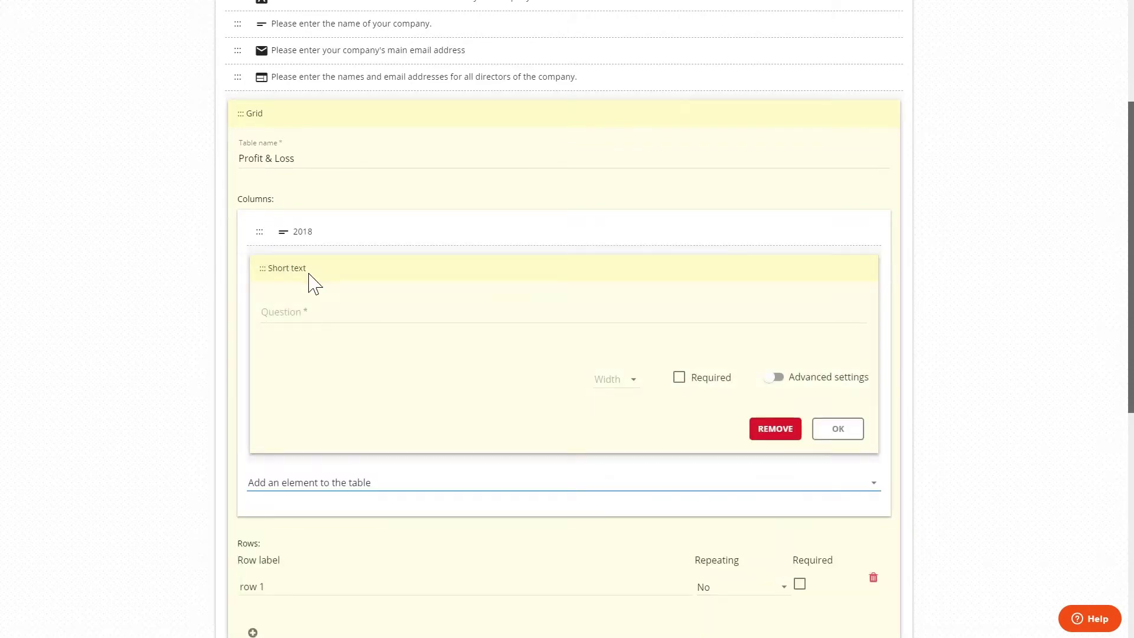
{"action": "left_click", "coordinate": [318, 306]}
{"action": "type", "text": "2019"}
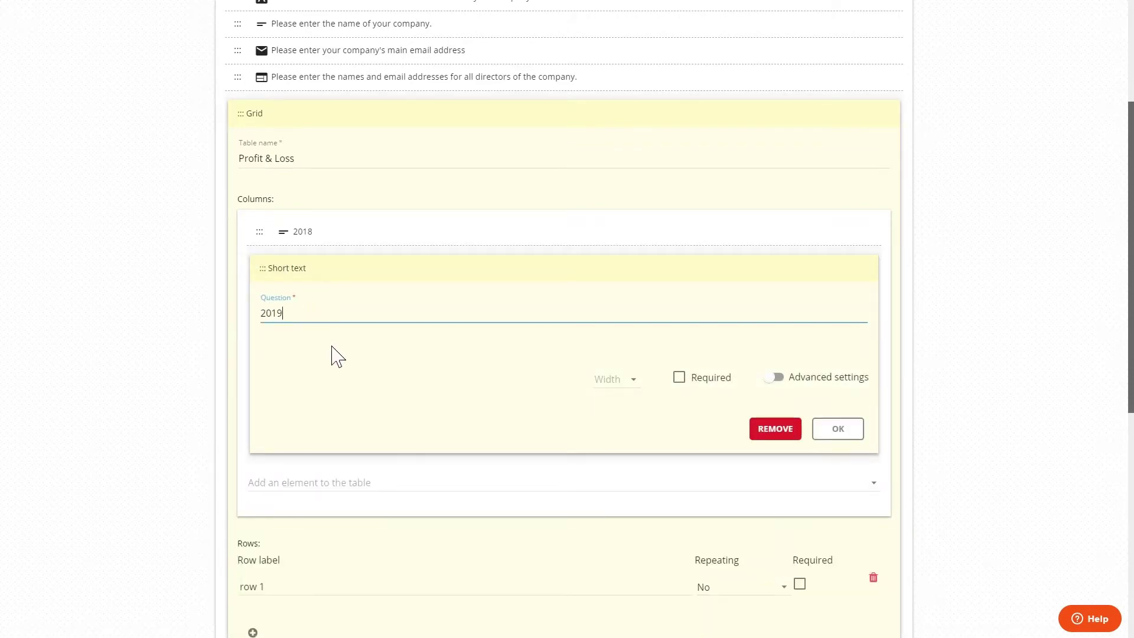
{"action": "left_click", "coordinate": [838, 428]}
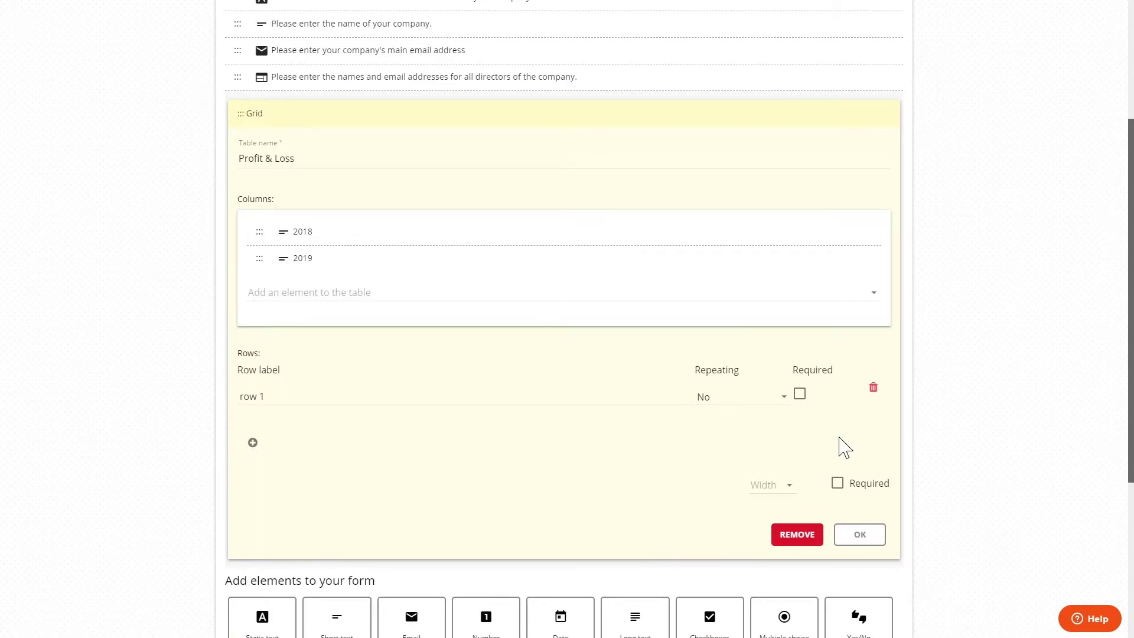
Label the first grid row Revenue and make it repeating.
{"action": "left_click", "coordinate": [442, 396]}
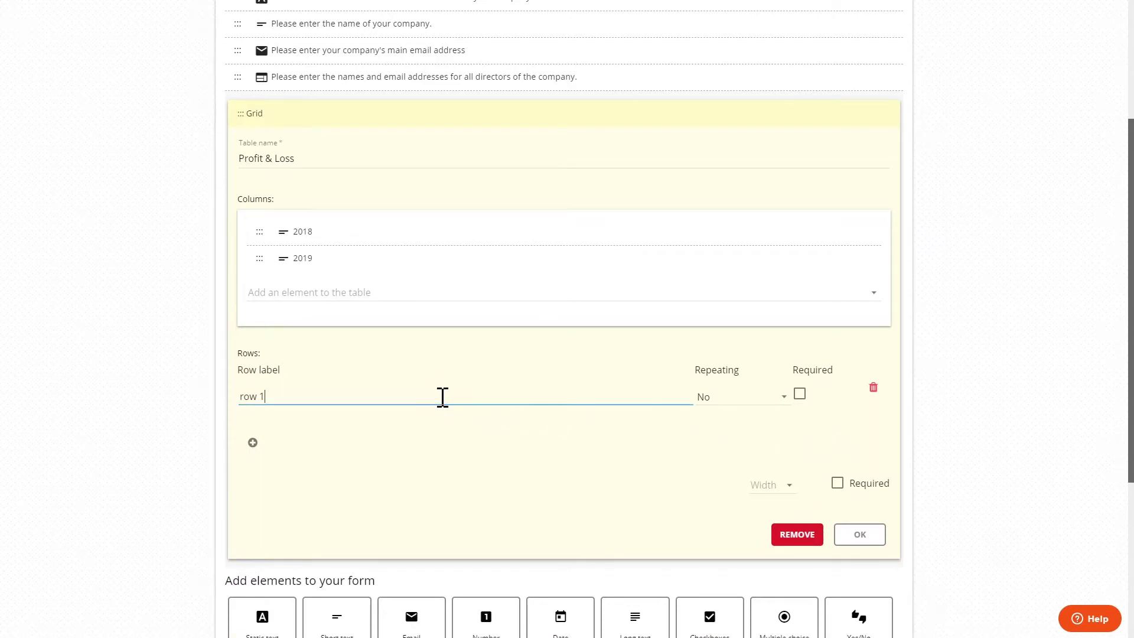
{"action": "key", "text": "ctrl+a"}
{"action": "type", "text": "Revenu"}
{"action": "left_click", "coordinate": [741, 406]}
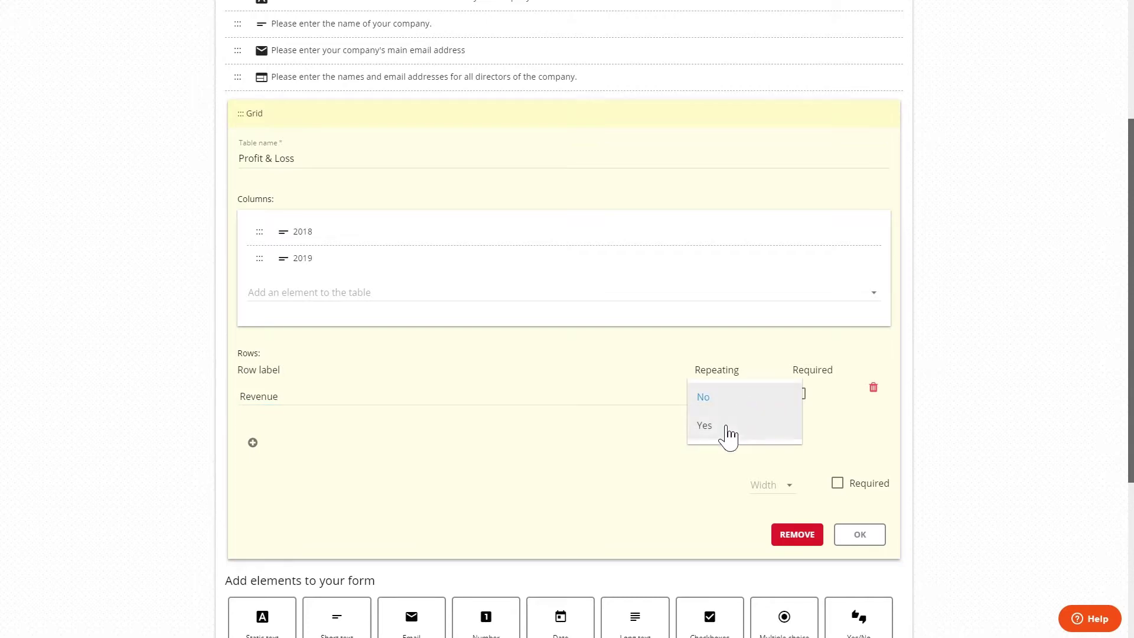
{"action": "left_click", "coordinate": [737, 423]}
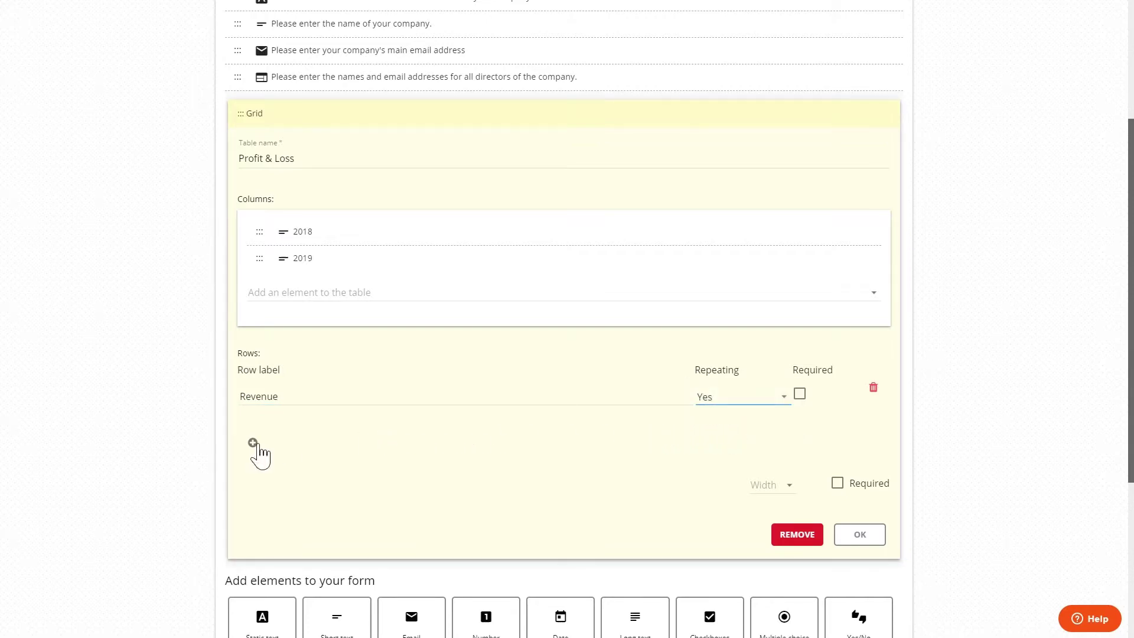
Add a Profit row and save the Profit & Loss grid.
{"action": "left_click", "coordinate": [253, 442]}
{"action": "left_click", "coordinate": [263, 451]}
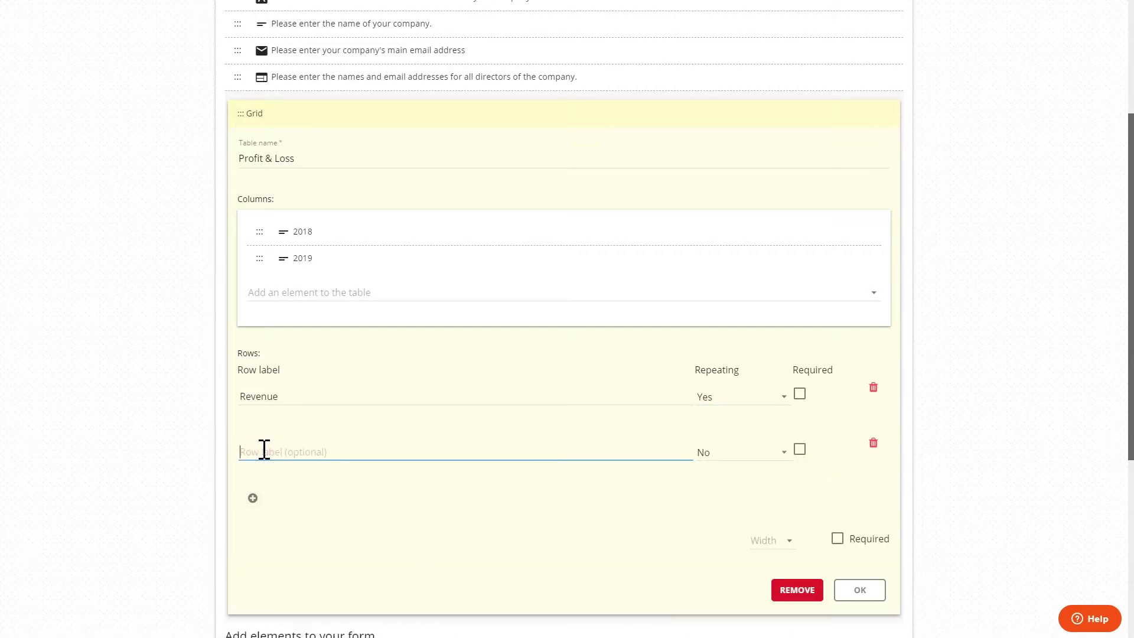
{"action": "type", "text": "Profit"}
{"action": "left_click", "coordinate": [853, 597]}
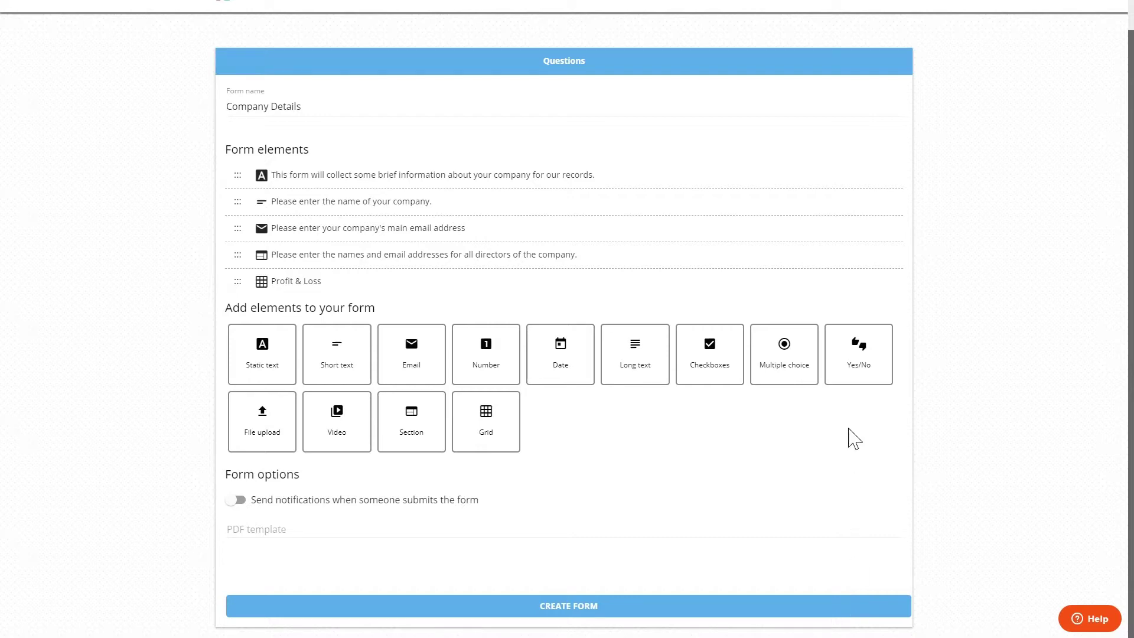
Add a required Yes/No question 'Is the company registered in the UK?' with variable name 'registered'.
{"action": "left_click", "coordinate": [854, 381]}
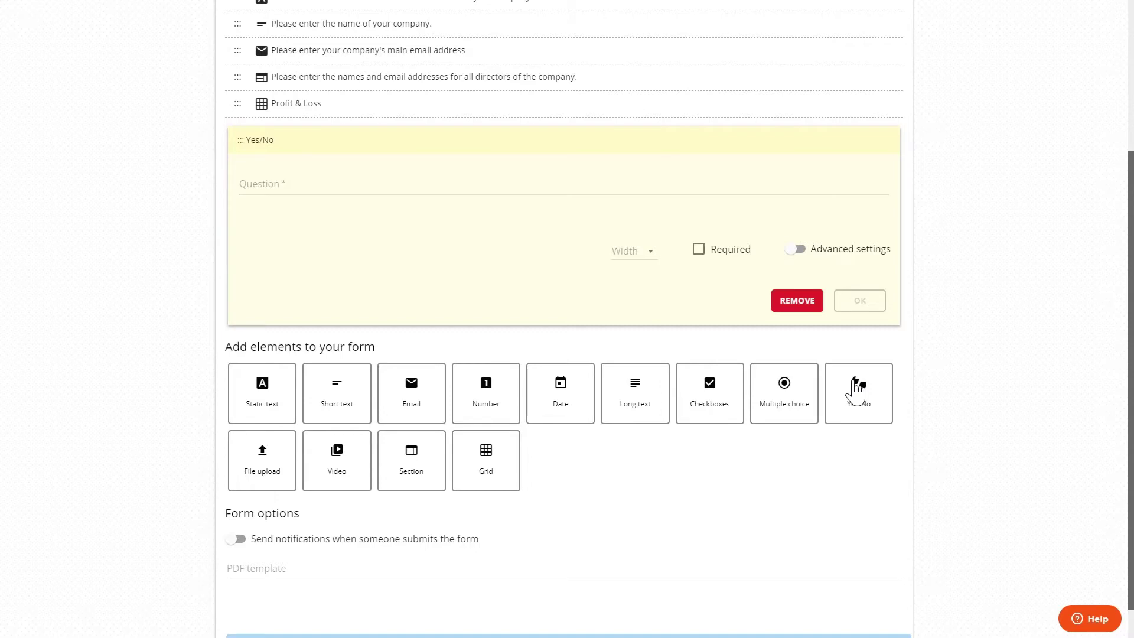
{"action": "left_click", "coordinate": [487, 187]}
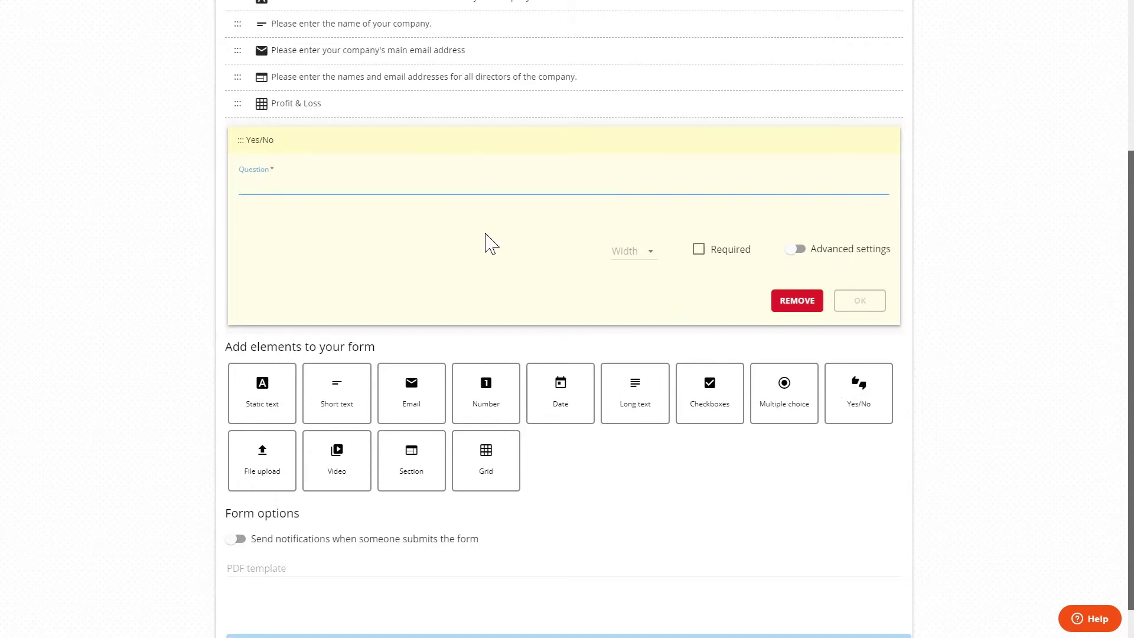
{"action": "type", "text": "Is the company registered"}
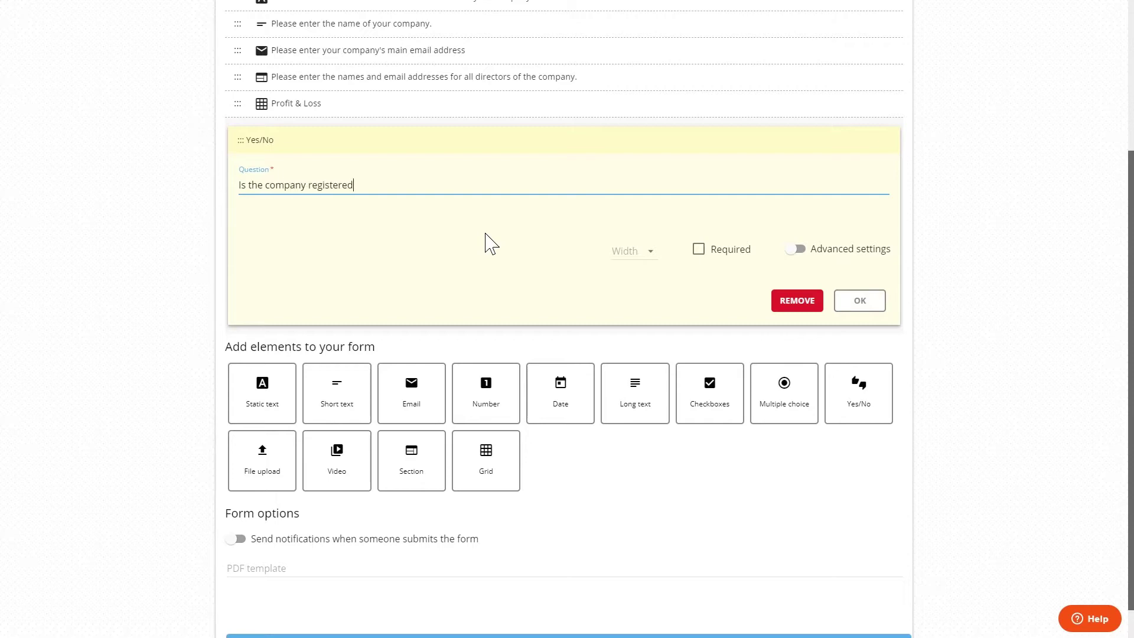
{"action": "type", "text": " in the UK?"}
{"action": "left_click", "coordinate": [697, 249]}
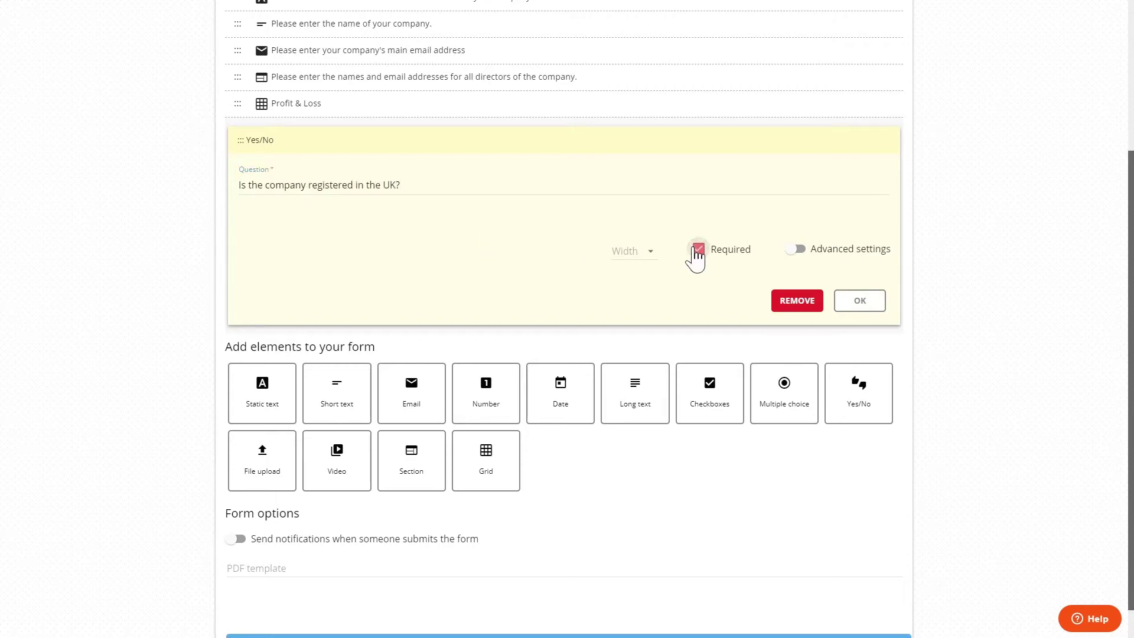
{"action": "left_click", "coordinate": [800, 248]}
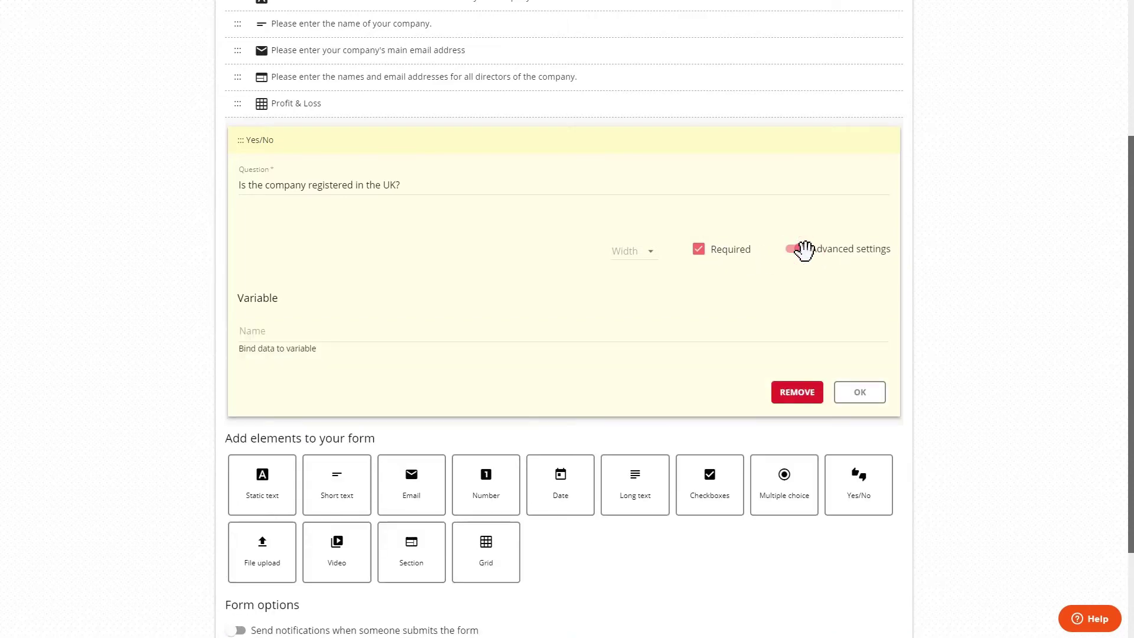
{"action": "left_click", "coordinate": [585, 334]}
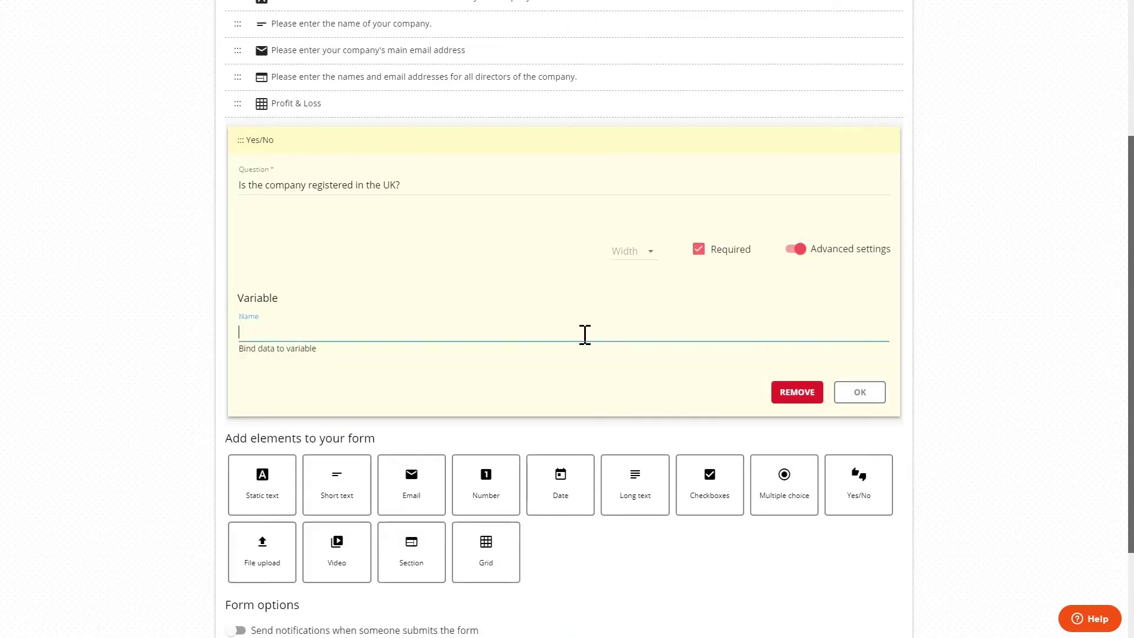
{"action": "type", "text": "registered"}
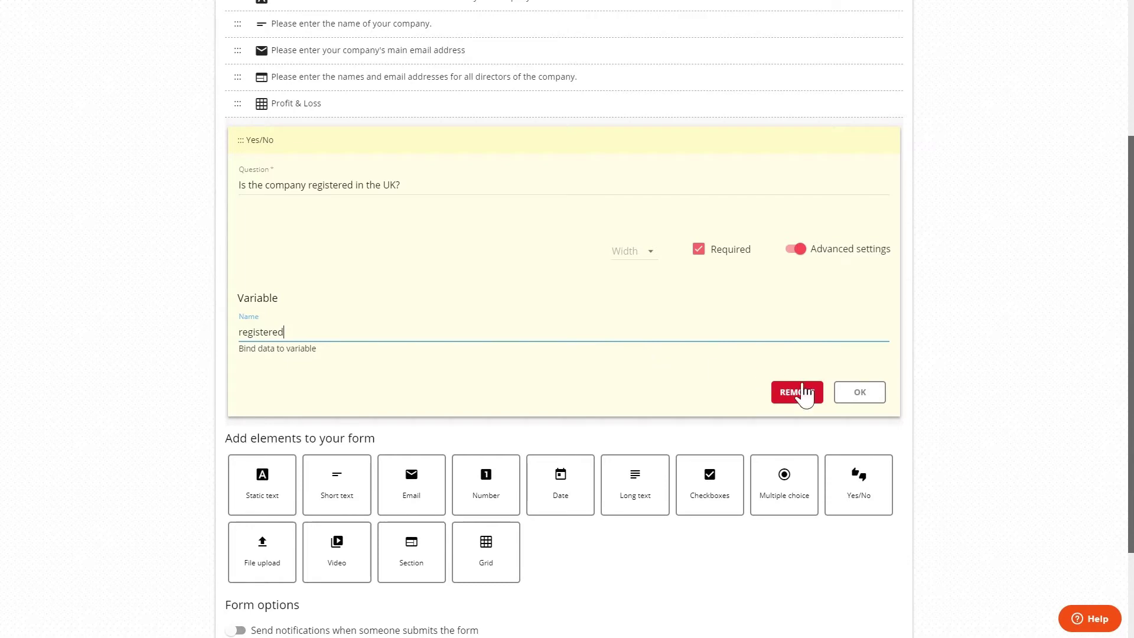
{"action": "left_click", "coordinate": [854, 398]}
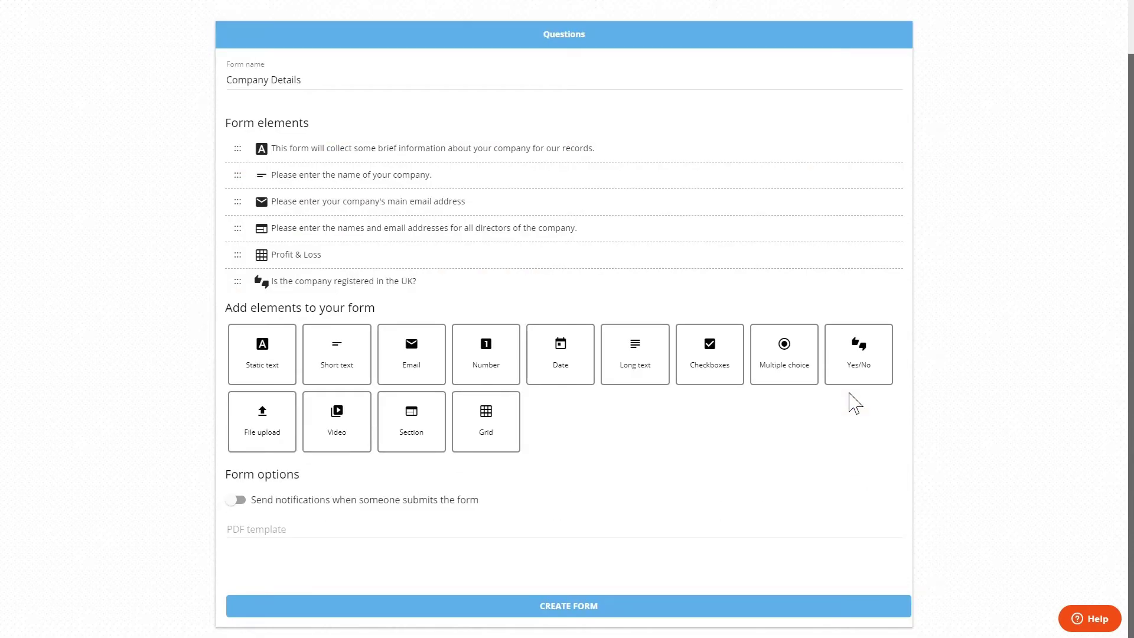
Add a 'UK registered' section containing a date question for the company's registration date.
{"action": "left_click", "coordinate": [416, 430]}
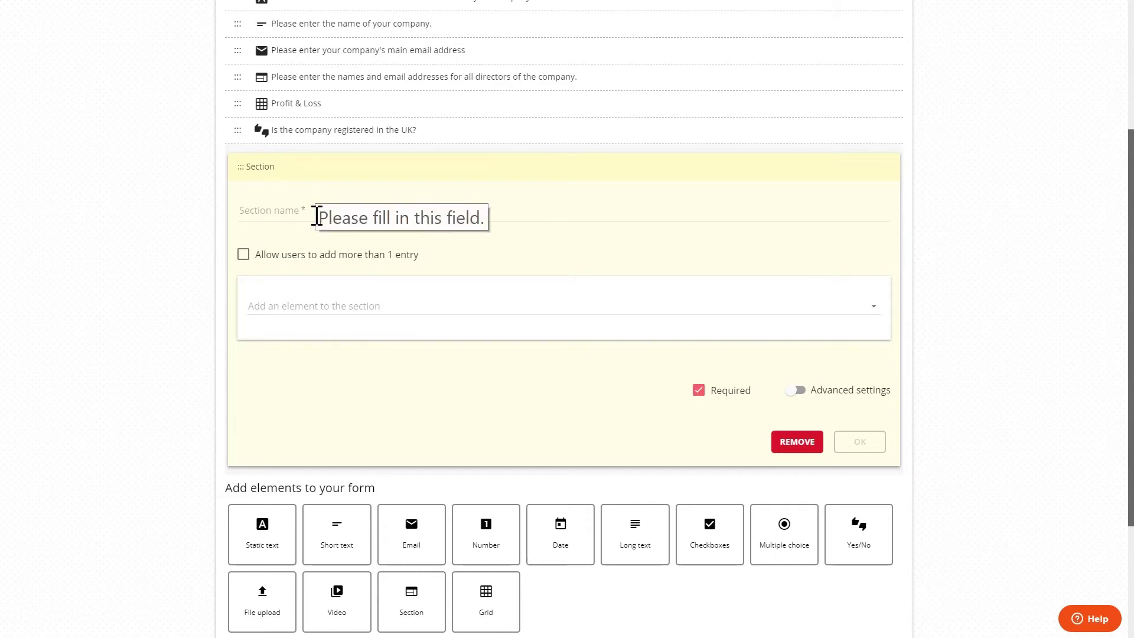
{"action": "left_click", "coordinate": [316, 215]}
{"action": "type", "text": "UK registered"}
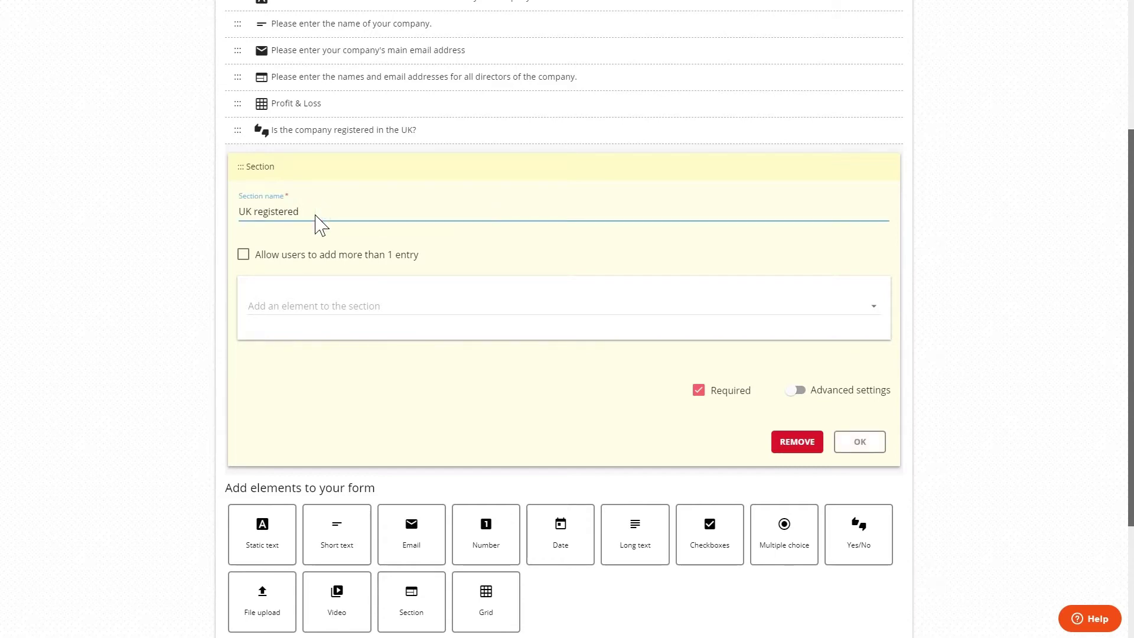
{"action": "left_click", "coordinate": [319, 307]}
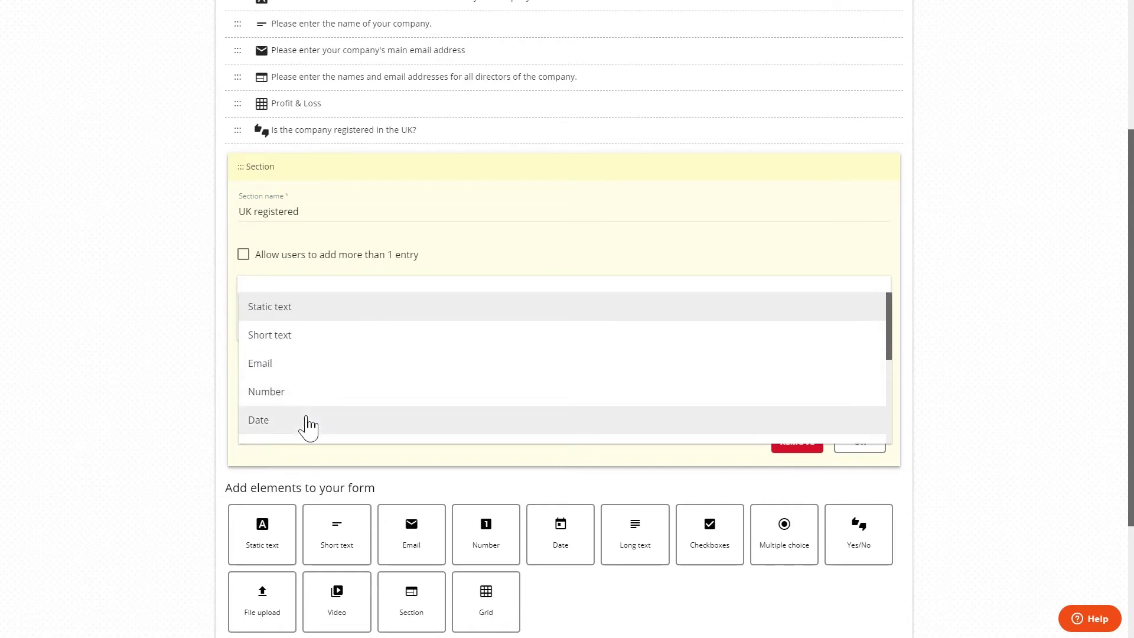
{"action": "left_click", "coordinate": [307, 419]}
{"action": "left_click", "coordinate": [303, 344]}
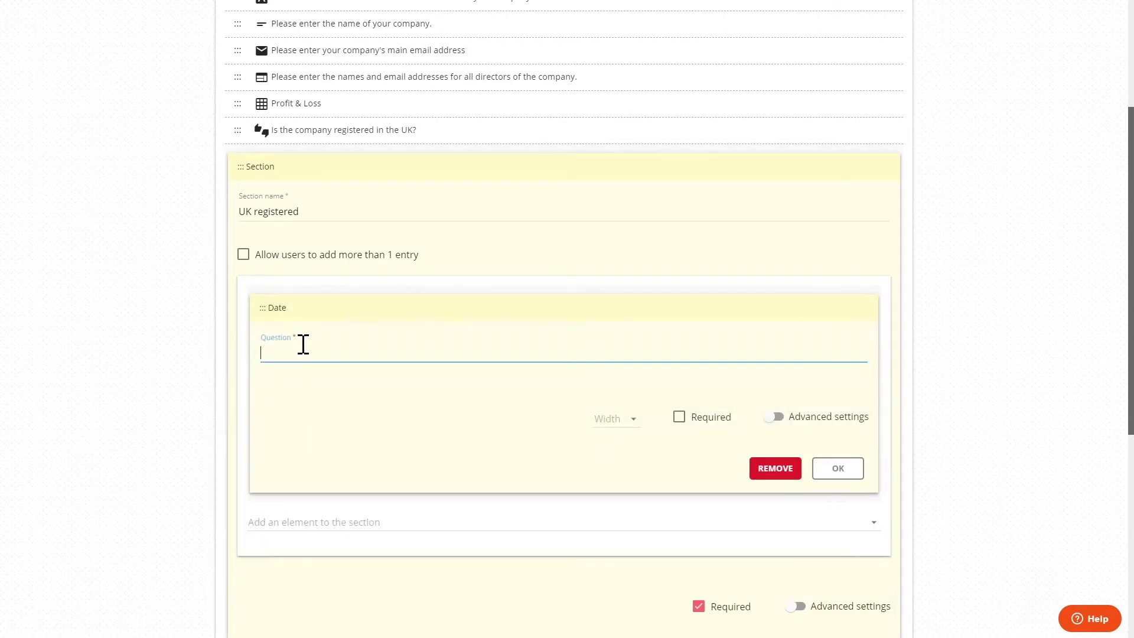
{"action": "type", "text": "Please enter the date the company was registered"}
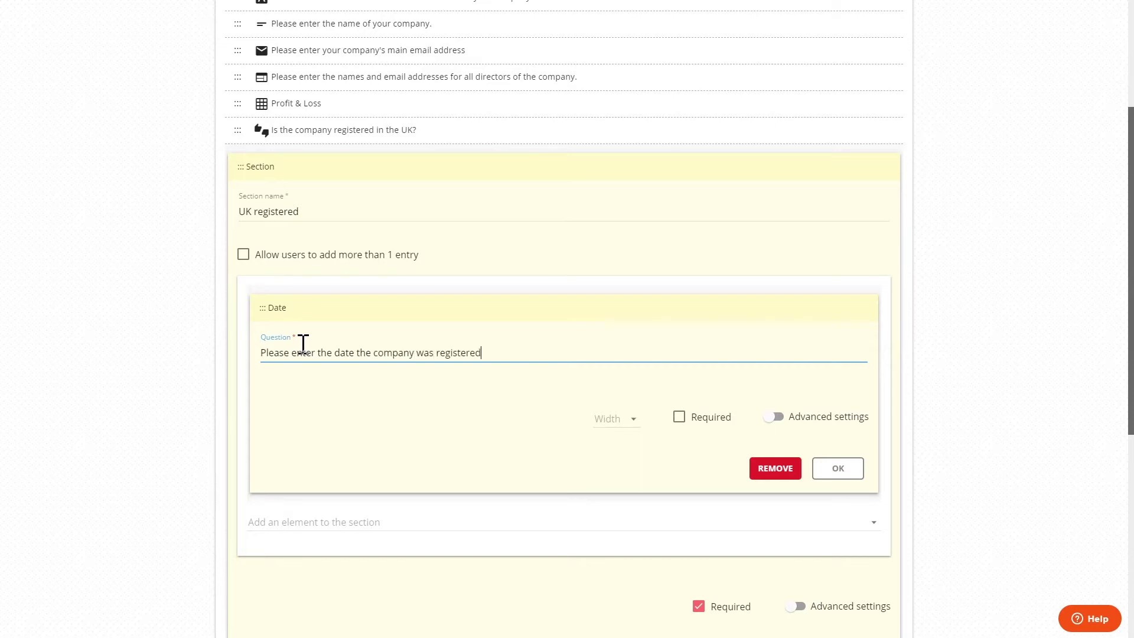
{"action": "left_click", "coordinate": [838, 468]}
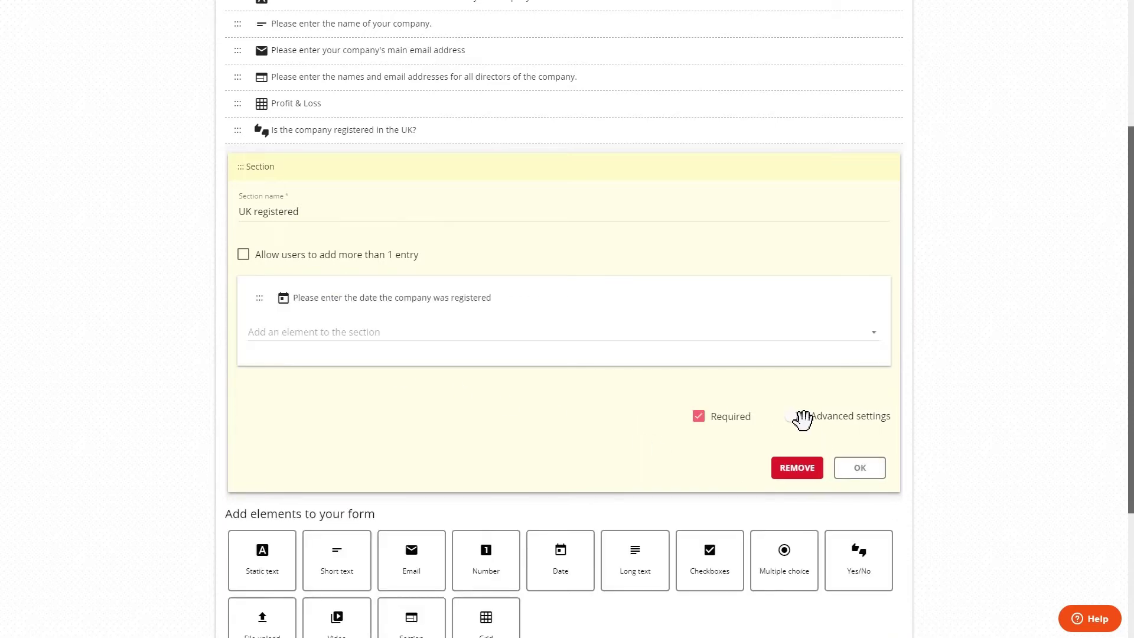
Set the section's condition to registered==true and save it.
{"action": "left_click", "coordinate": [797, 416]}
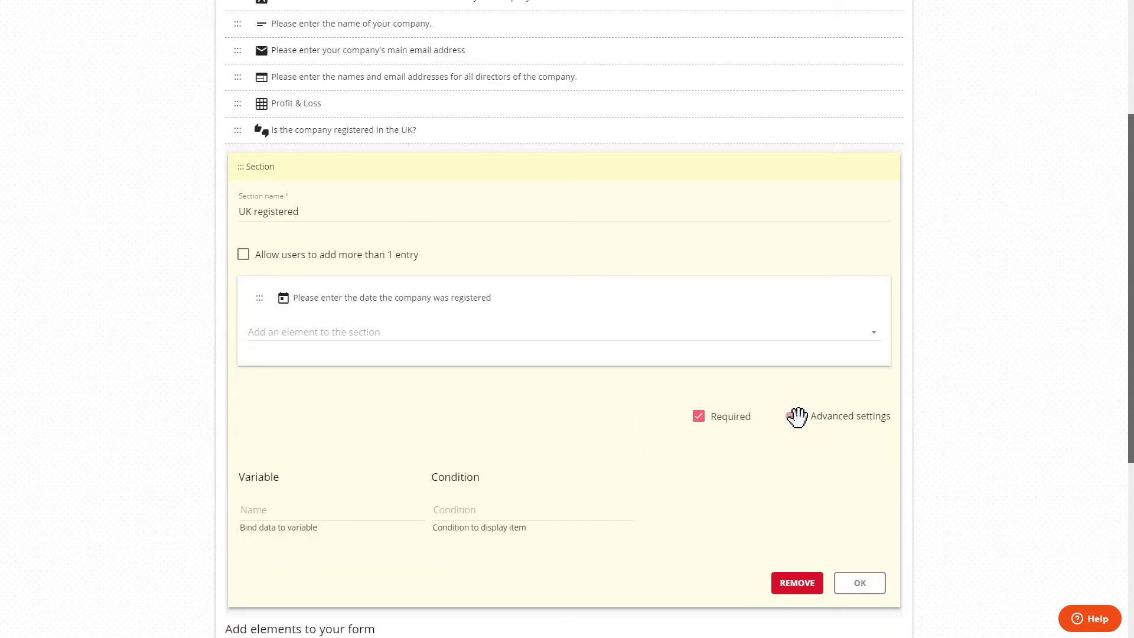
{"action": "left_click", "coordinate": [577, 508]}
{"action": "type", "text": "registered==true"}
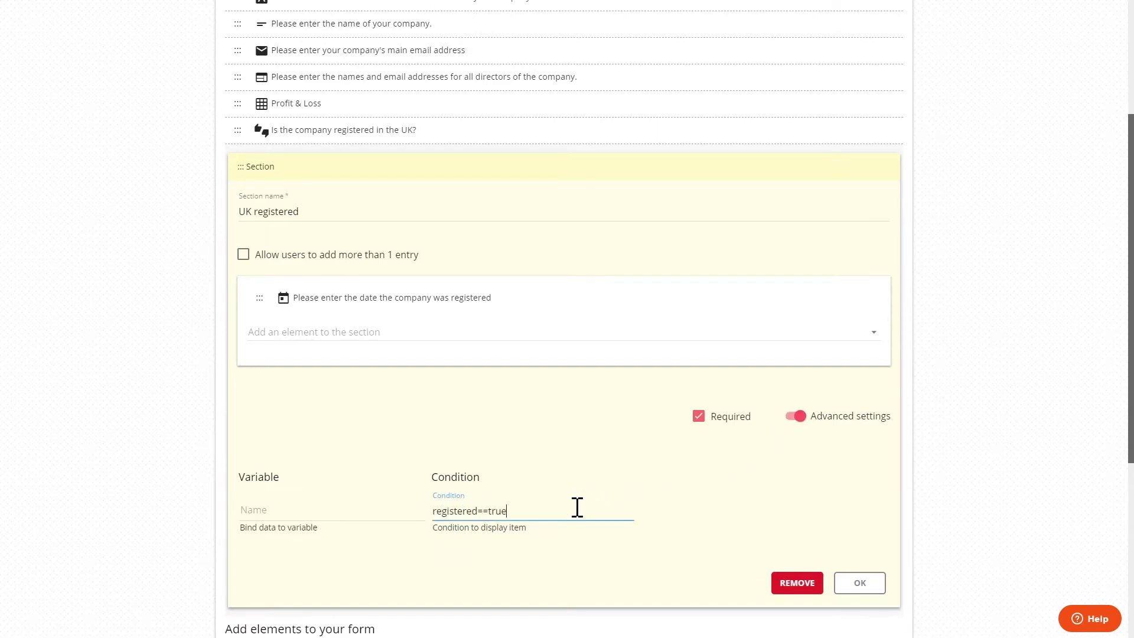
{"action": "left_click", "coordinate": [860, 583]}
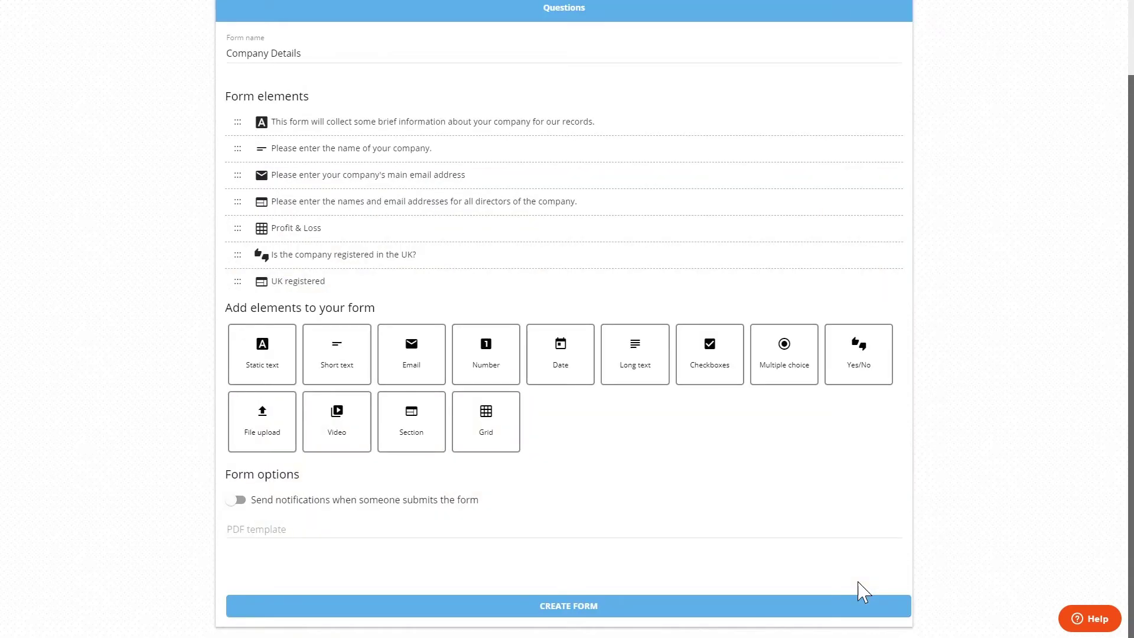
Add a 'Non-UK registered' section with a short text question 'Please enter the country the company was registered in'.
{"action": "left_click", "coordinate": [423, 431]}
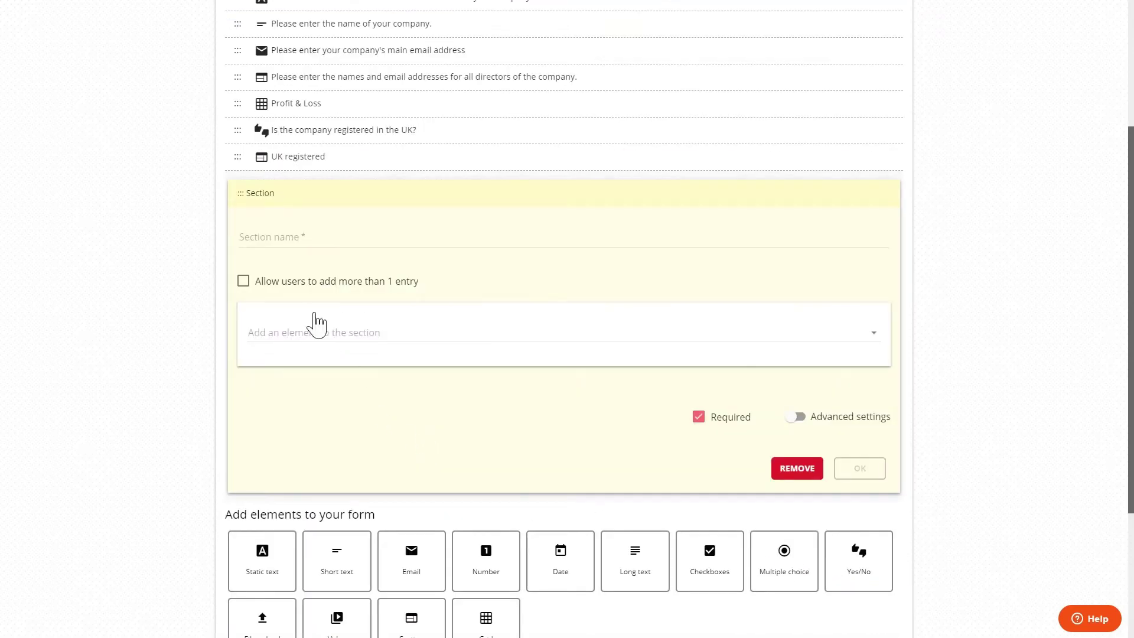
{"action": "left_click", "coordinate": [278, 239]}
{"action": "type", "text": "Non-UK regist"}
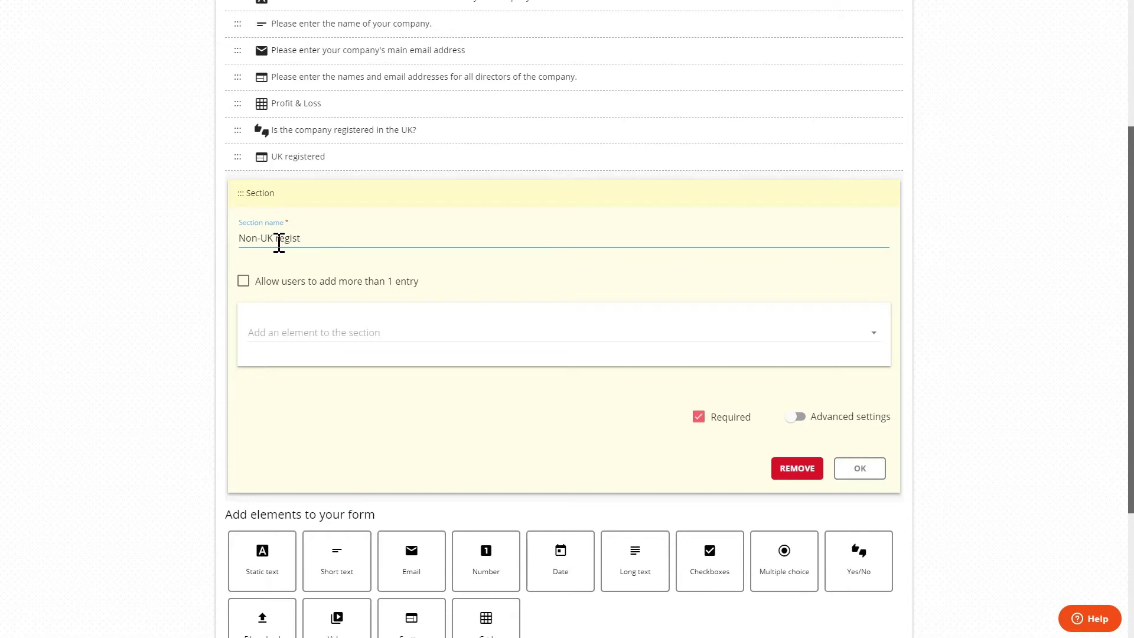
{"action": "type", "text": "ered"}
{"action": "left_click", "coordinate": [307, 332]}
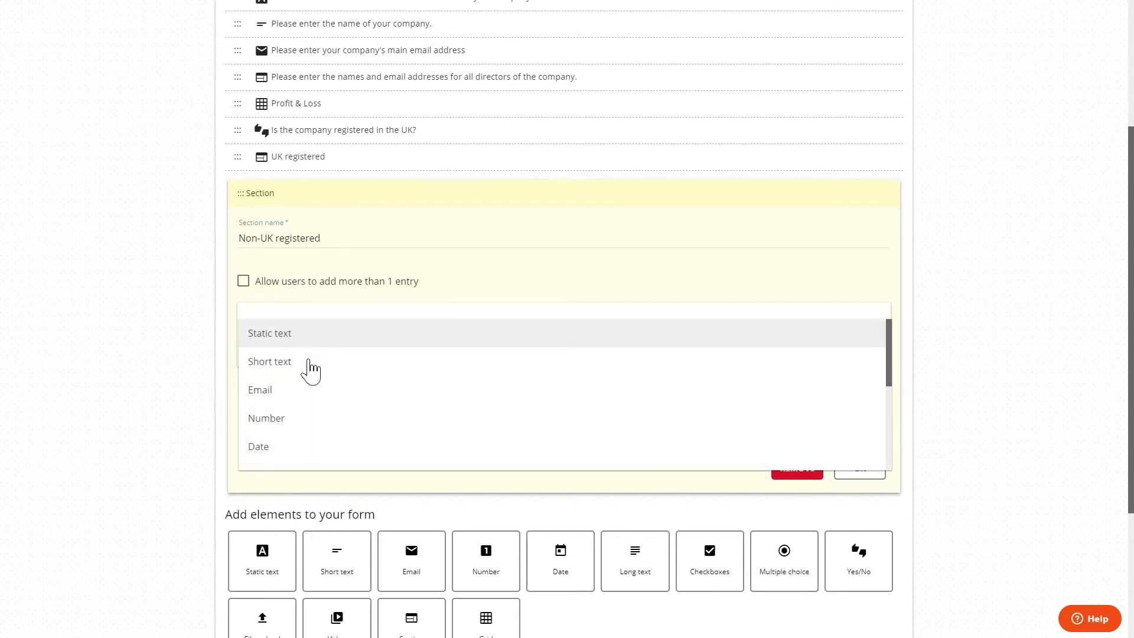
{"action": "left_click", "coordinate": [308, 362]}
{"action": "left_click", "coordinate": [306, 378]}
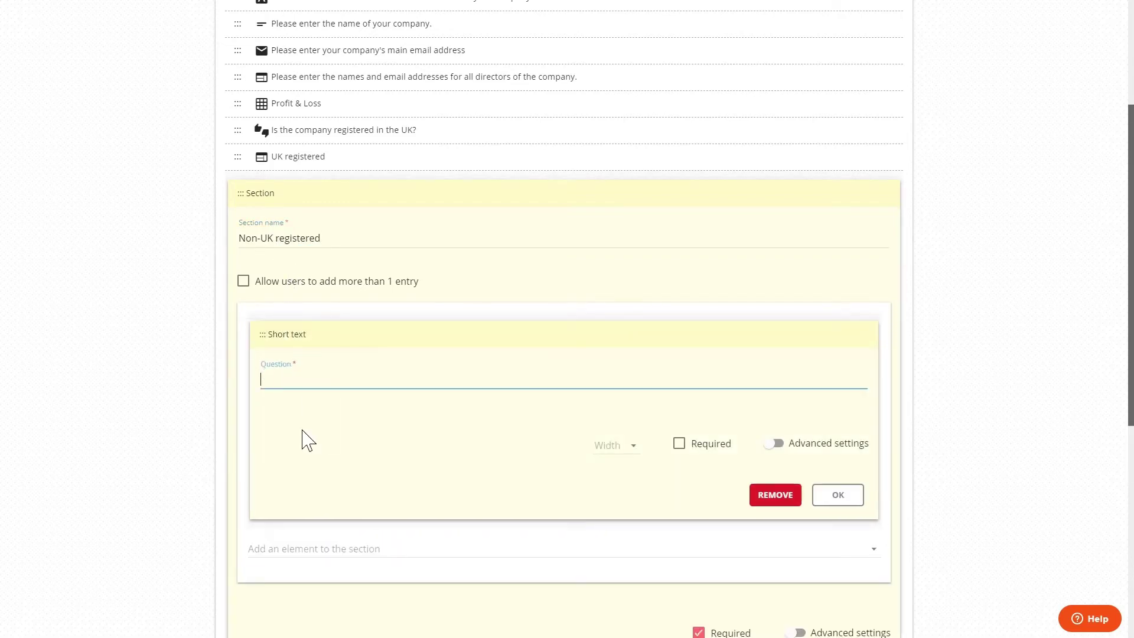
{"action": "type", "text": "Please enter the country the company was registere"}
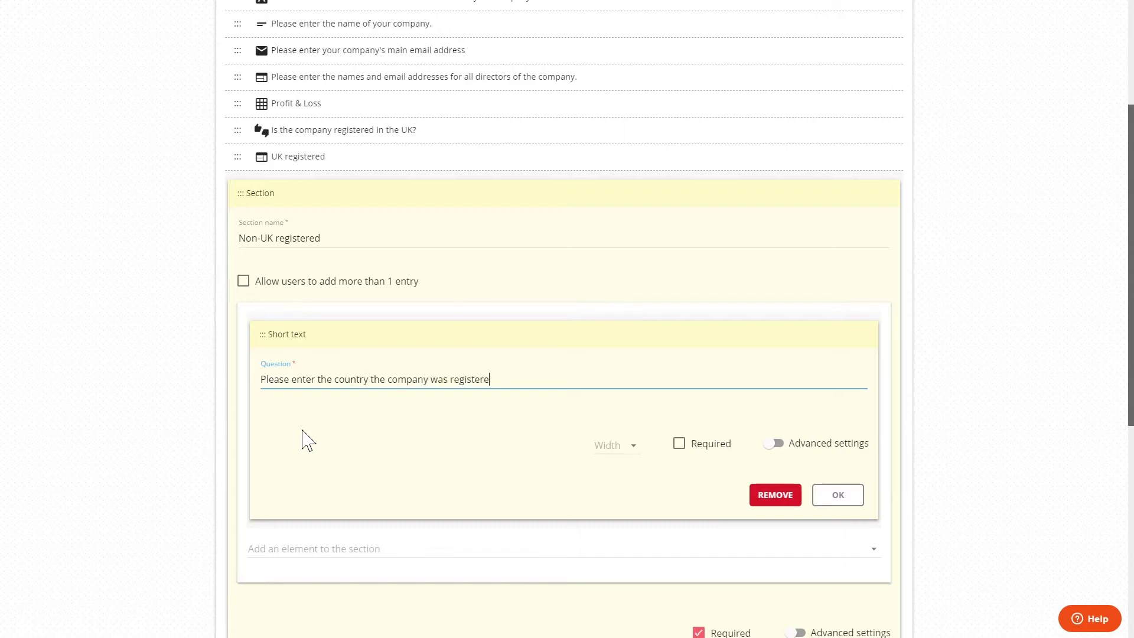
{"action": "type", "text": "d in"}
{"action": "left_click", "coordinate": [825, 495]}
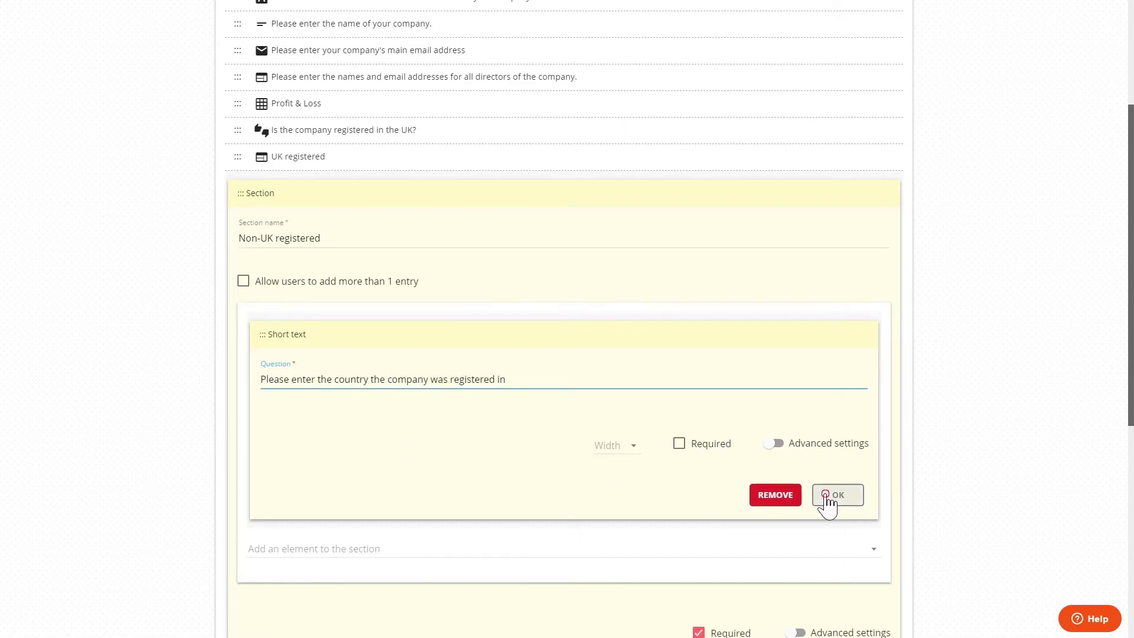
Give the section the display condition registered==false and save it.
{"action": "left_click", "coordinate": [802, 442]}
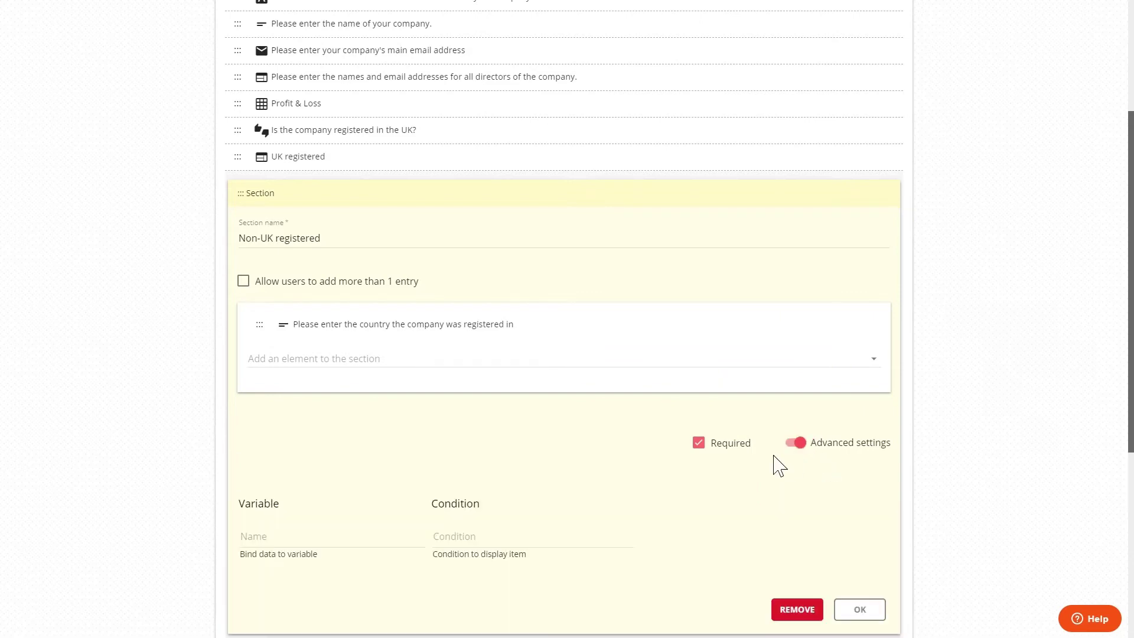
{"action": "left_click", "coordinate": [595, 537]}
{"action": "type", "text": "registered"}
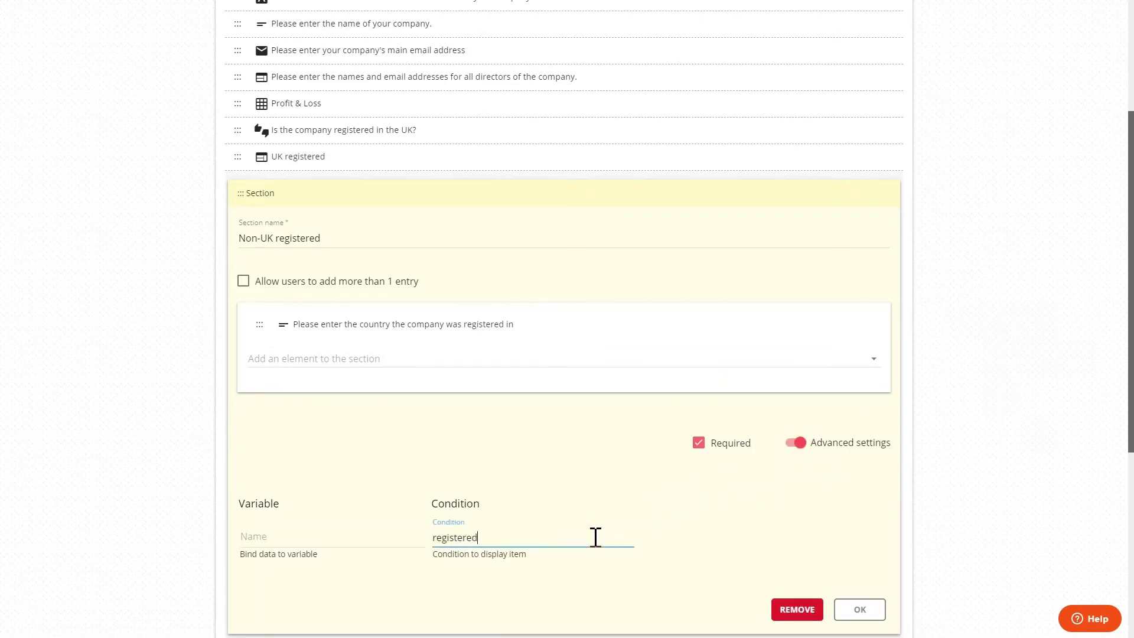
{"action": "type", "text": "==false"}
{"action": "left_click", "coordinate": [860, 609]}
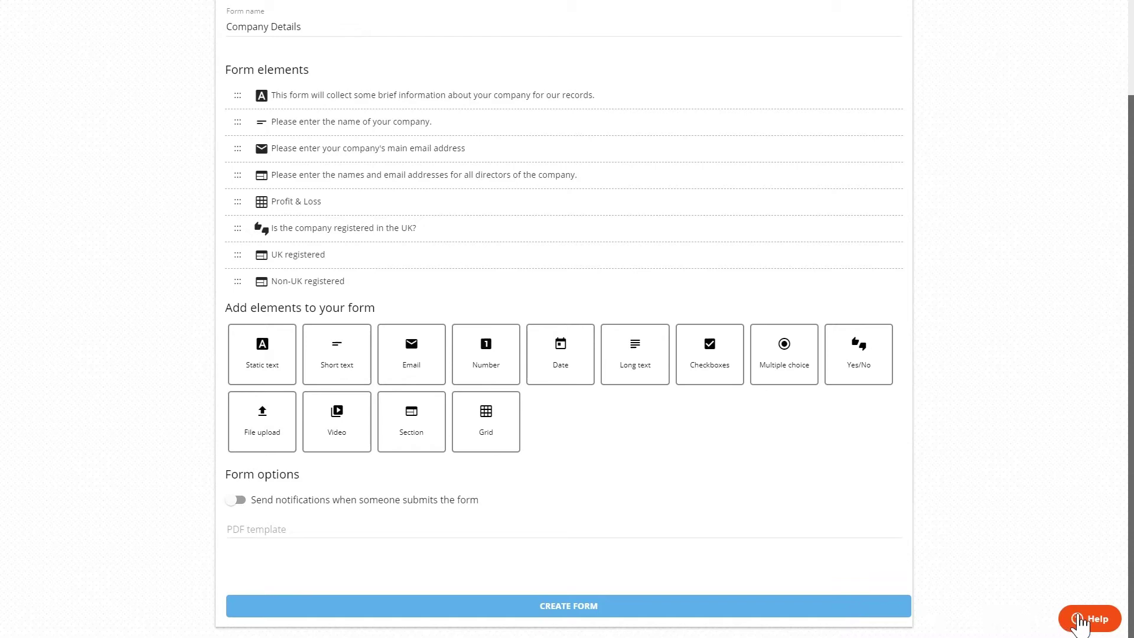
Search the help for 'Conditional Formatting', then close the help panel.
{"action": "left_click", "coordinate": [1079, 620]}
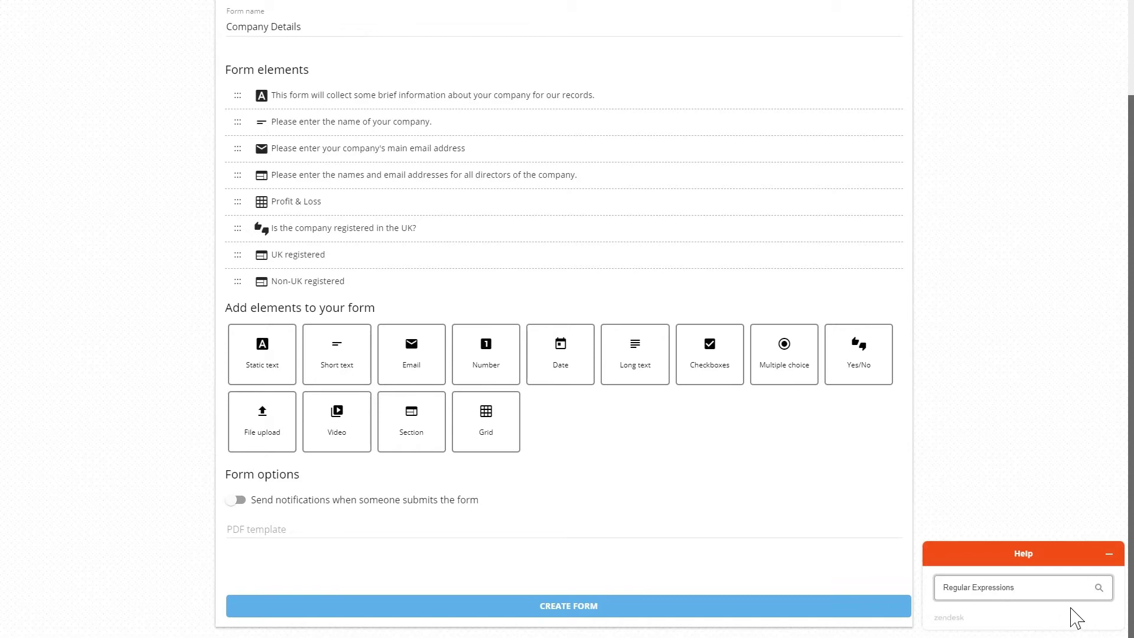
{"action": "left_click_drag", "start_coordinate": [1062, 591], "coordinate": [918, 593]}
{"action": "type", "text": "Conditional Formatting"}
{"action": "left_click", "coordinate": [1108, 555]}
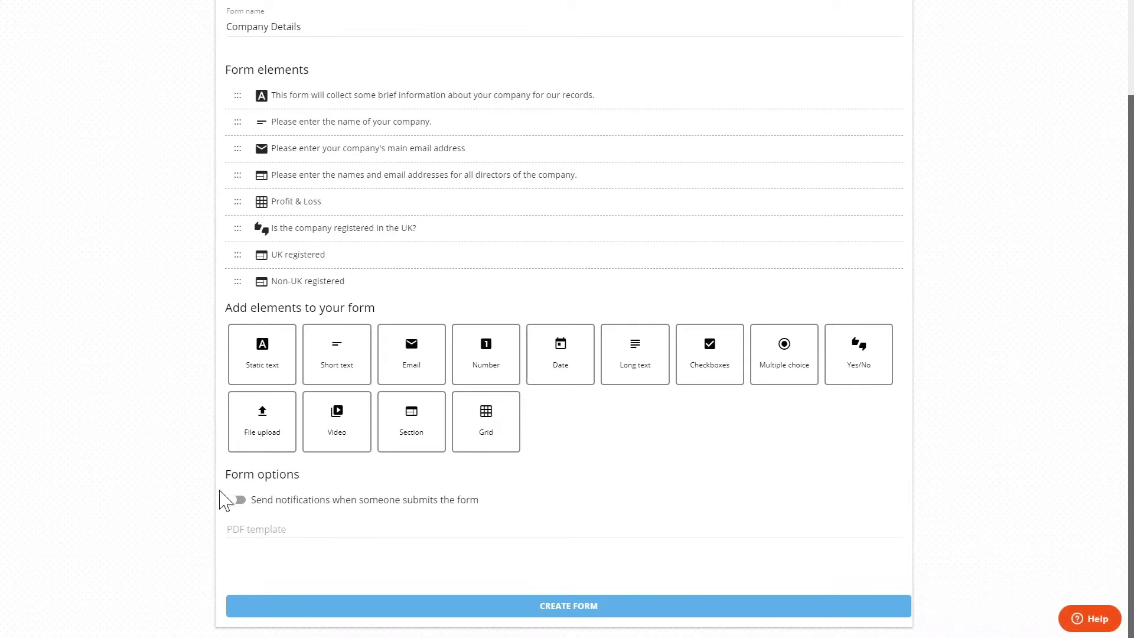
Enable 'Send notifications when someone submits the form' and create the Company Details form.
{"action": "left_click", "coordinate": [235, 499]}
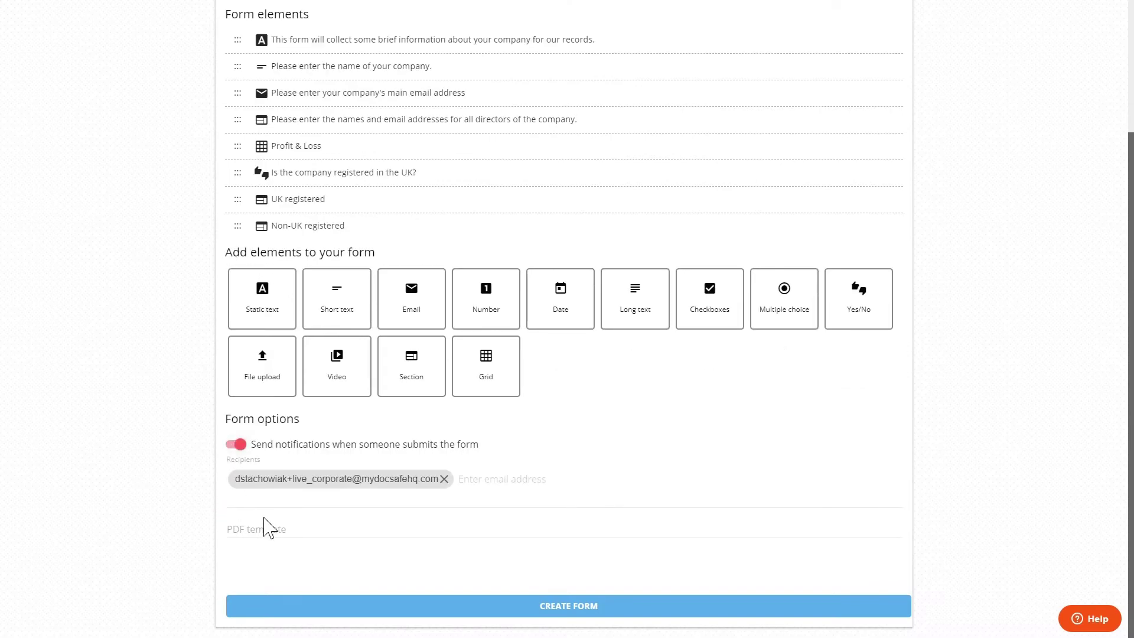
{"action": "left_click", "coordinate": [273, 527]}
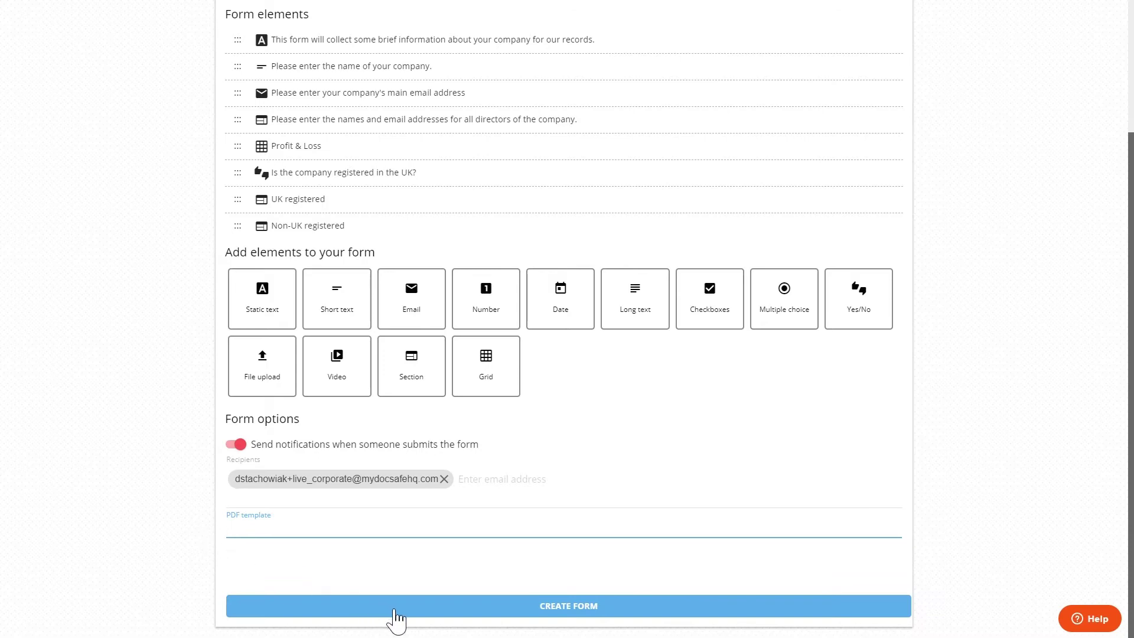
{"action": "left_click", "coordinate": [395, 614]}
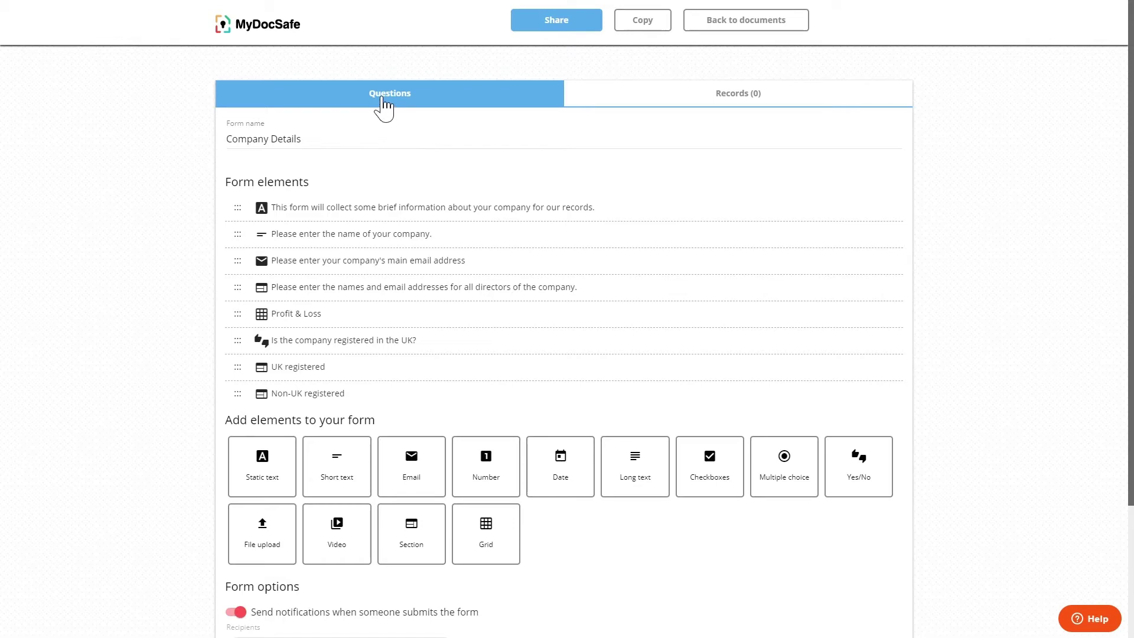
Check the Records tab shows no submissions, then bring up the form's Share options.
{"action": "left_click", "coordinate": [692, 104]}
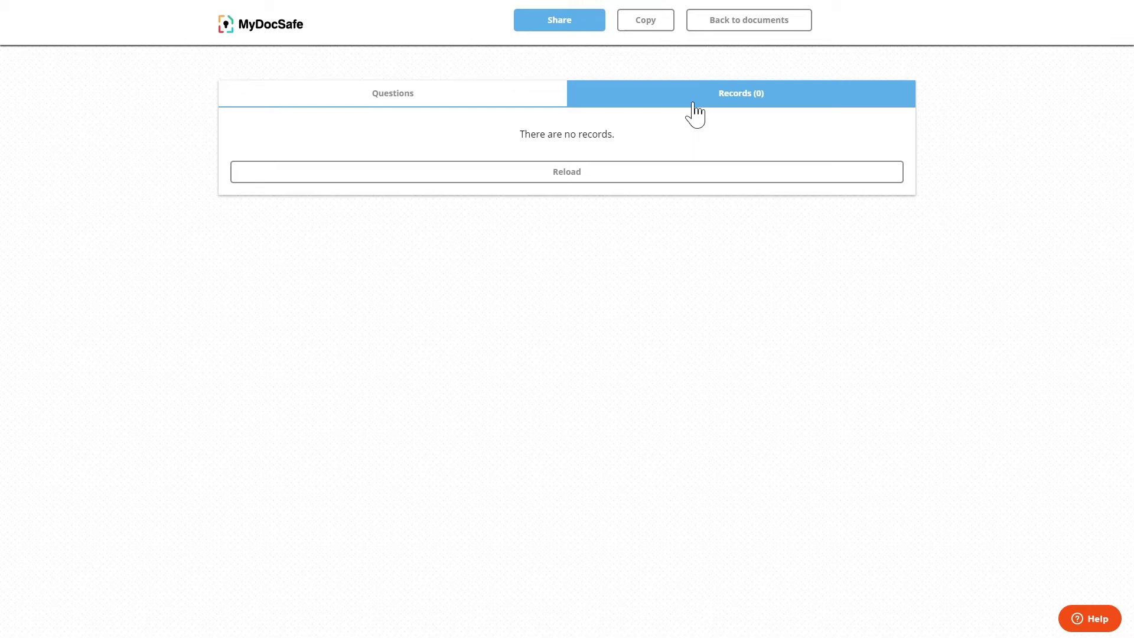
{"action": "left_click", "coordinate": [562, 24]}
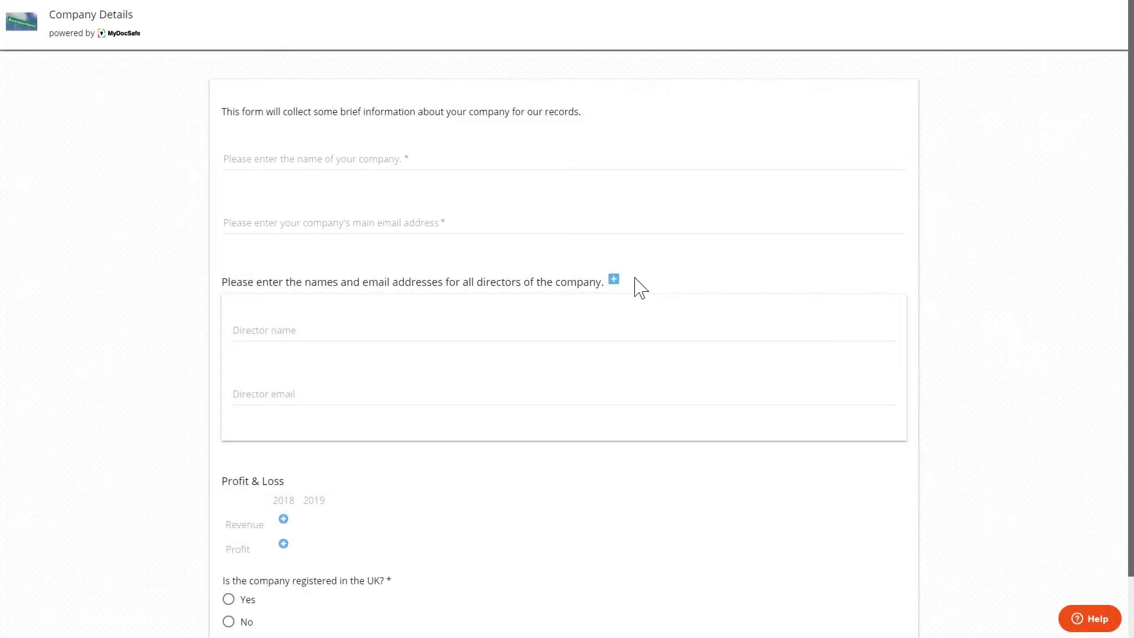
Add a second director and two revenue rows: 11000/26000 and 14500/14580.
{"action": "left_click", "coordinate": [613, 280]}
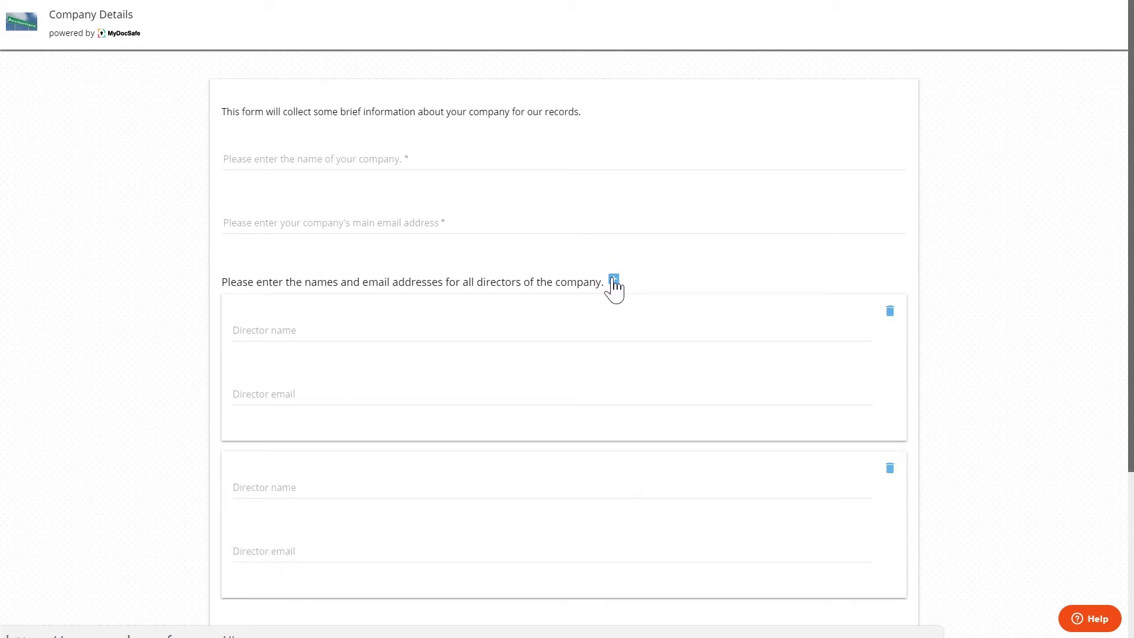
{"action": "scroll", "coordinate": [614, 286], "scroll_direction": "down", "scroll_amount": 4}
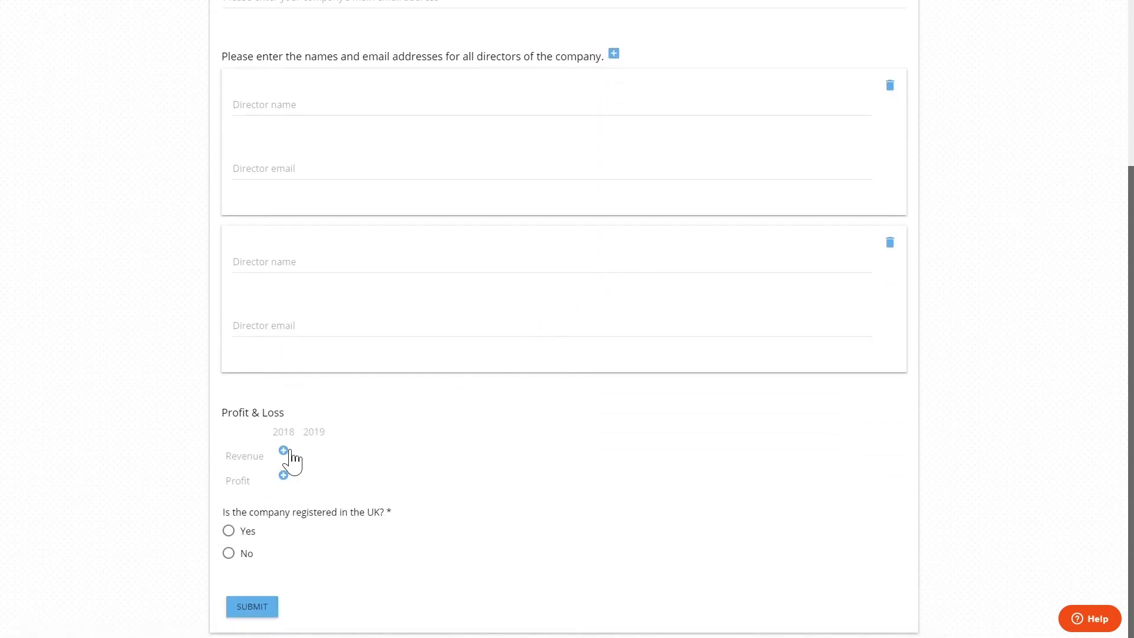
{"action": "left_click", "coordinate": [283, 450]}
{"action": "left_click", "coordinate": [290, 450]}
{"action": "type", "text": "11000"}
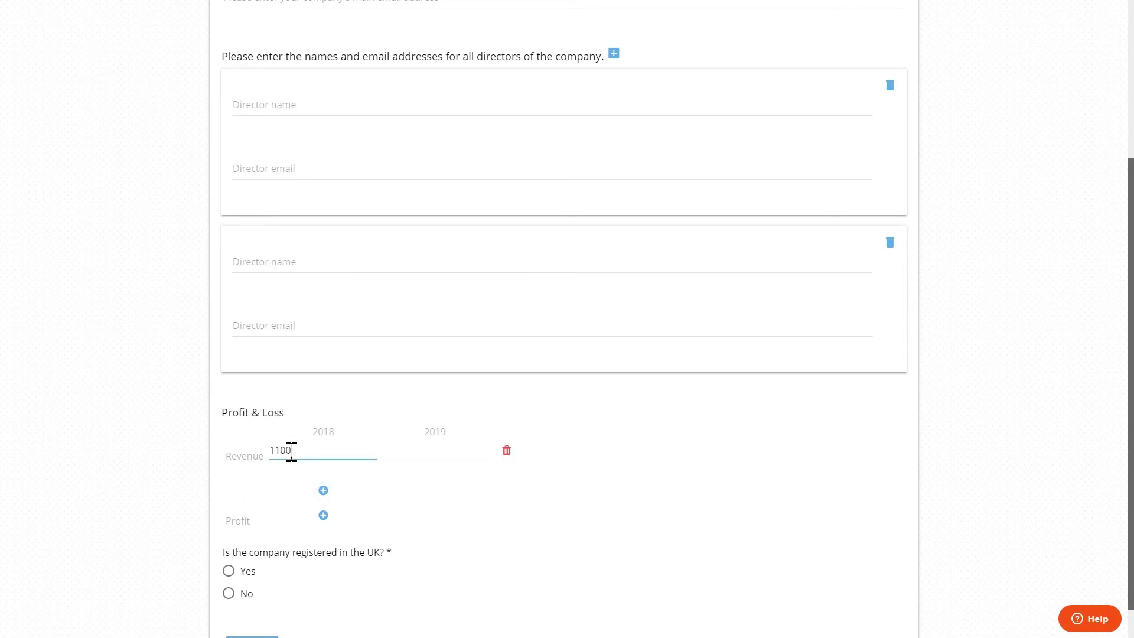
{"action": "key", "text": "Tab"}
{"action": "type", "text": "26000"}
{"action": "left_click", "coordinate": [323, 490]}
{"action": "left_click", "coordinate": [320, 487]}
{"action": "type", "text": "14500"}
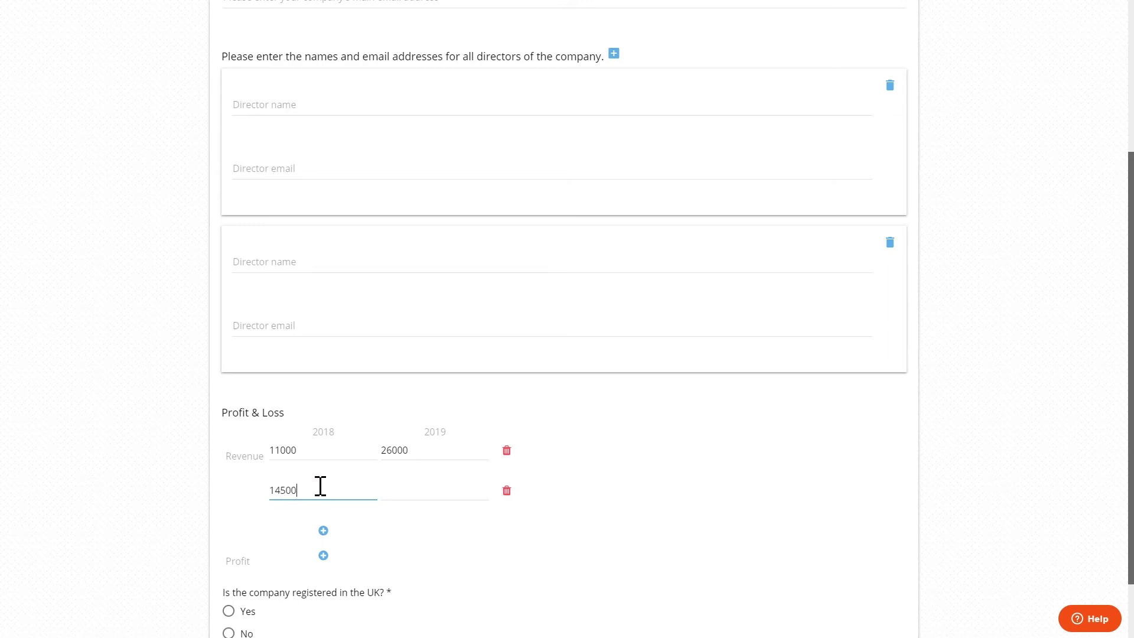
{"action": "key", "text": "Tab"}
{"action": "type", "text": "14580"}
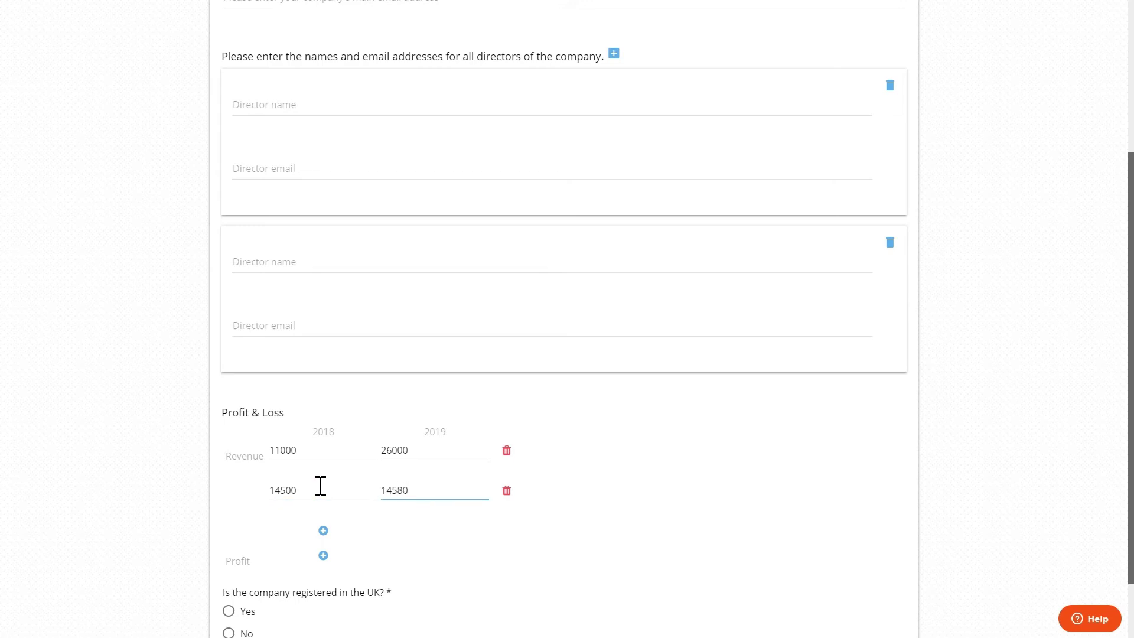
Add a profit row, then answer Yes and then No to UK registration to reveal the Non-UK section.
{"action": "left_click", "coordinate": [323, 555]}
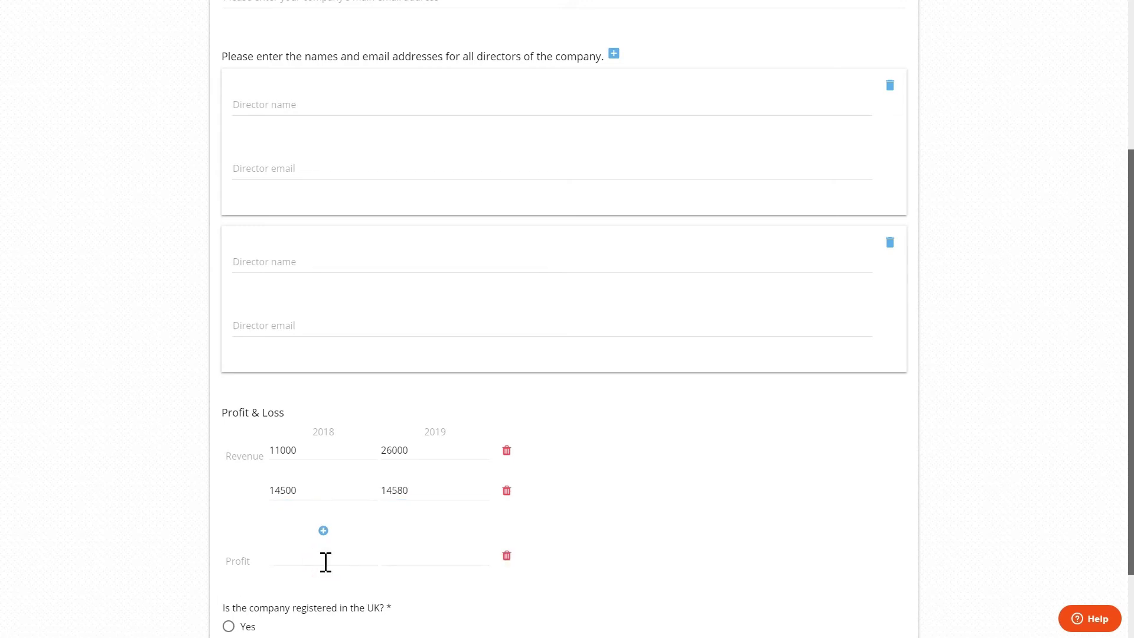
{"action": "scroll", "coordinate": [325, 561], "scroll_direction": "down", "scroll_amount": 1}
{"action": "left_click", "coordinate": [311, 495]}
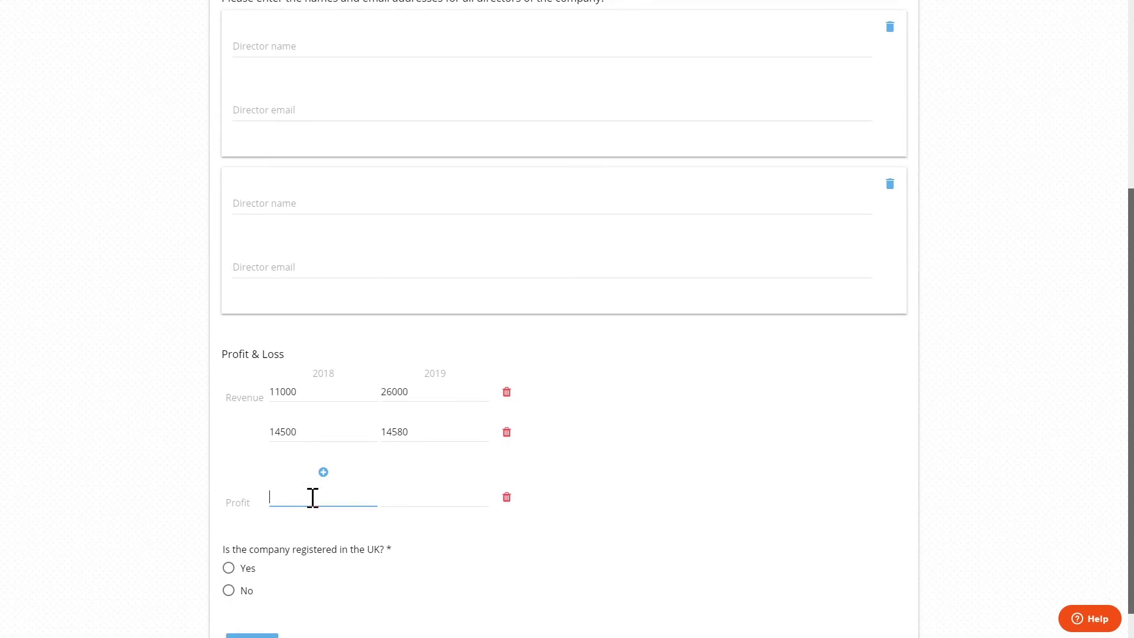
{"action": "scroll", "coordinate": [311, 499], "scroll_direction": "down", "scroll_amount": 1}
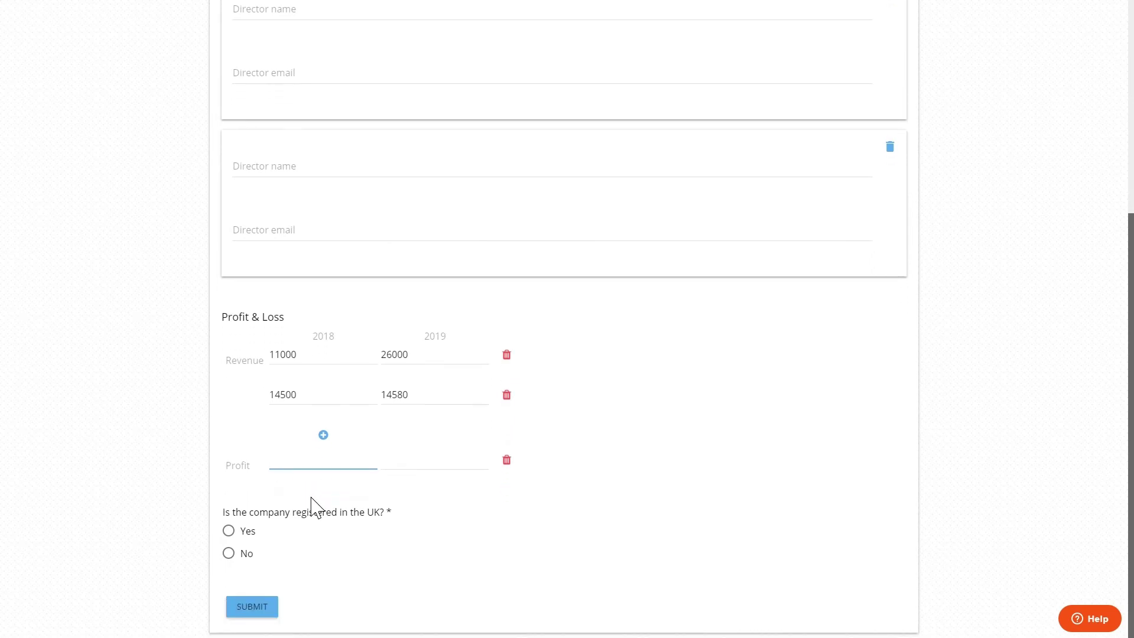
{"action": "left_click", "coordinate": [229, 531]}
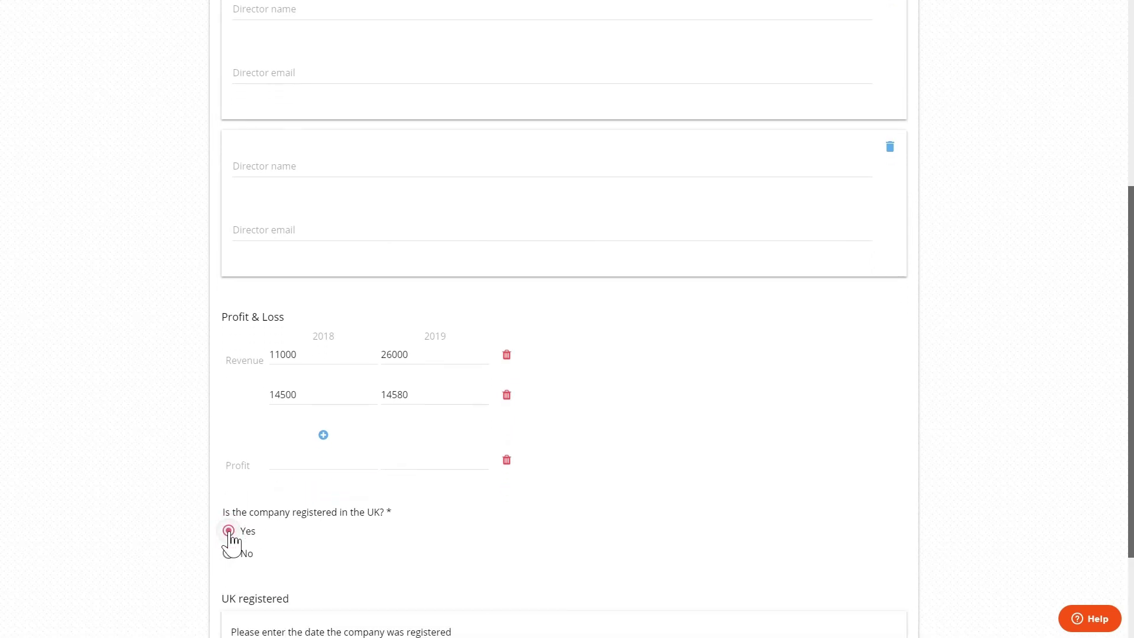
{"action": "scroll", "coordinate": [229, 539], "scroll_direction": "down", "scroll_amount": 3}
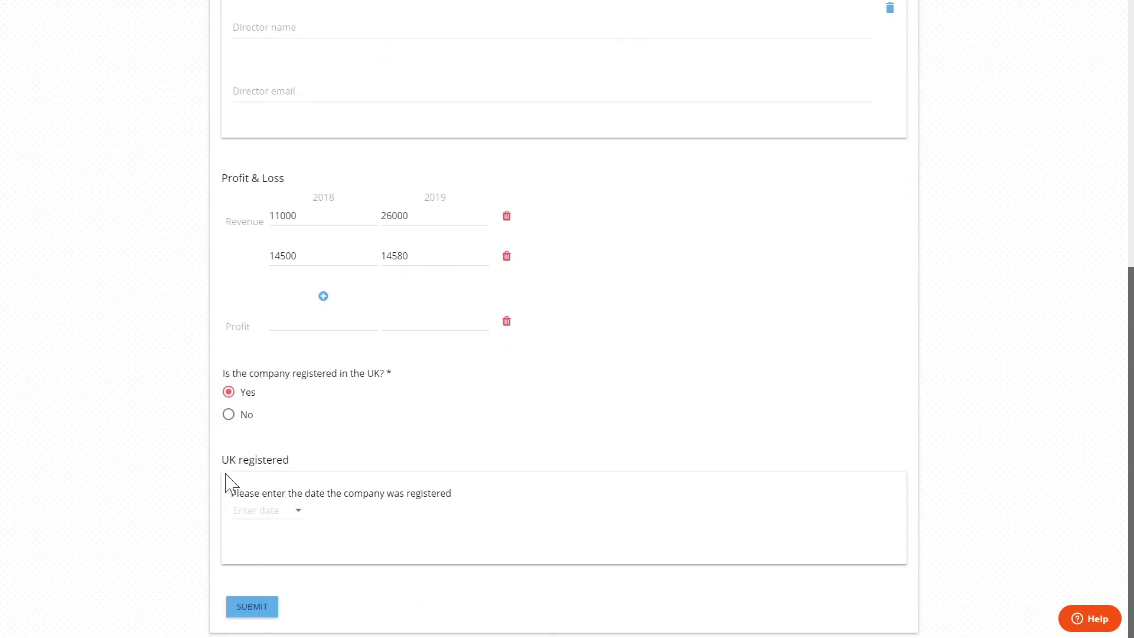
{"action": "left_click", "coordinate": [228, 414]}
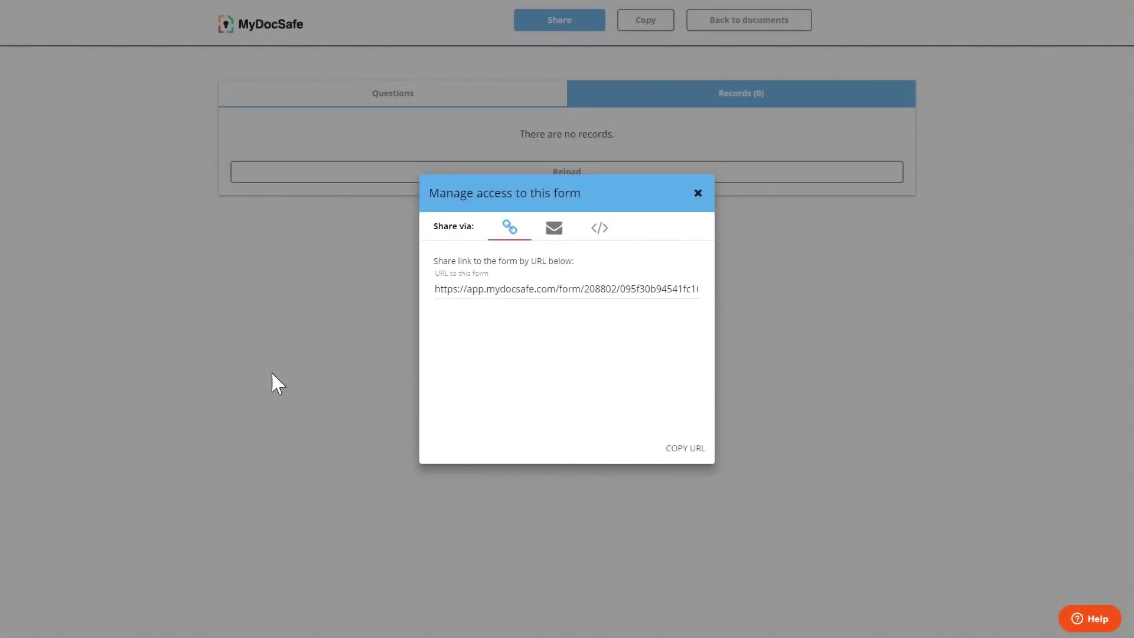
Review the email invitation option with its invitee address and message fields.
{"action": "left_click", "coordinate": [554, 228]}
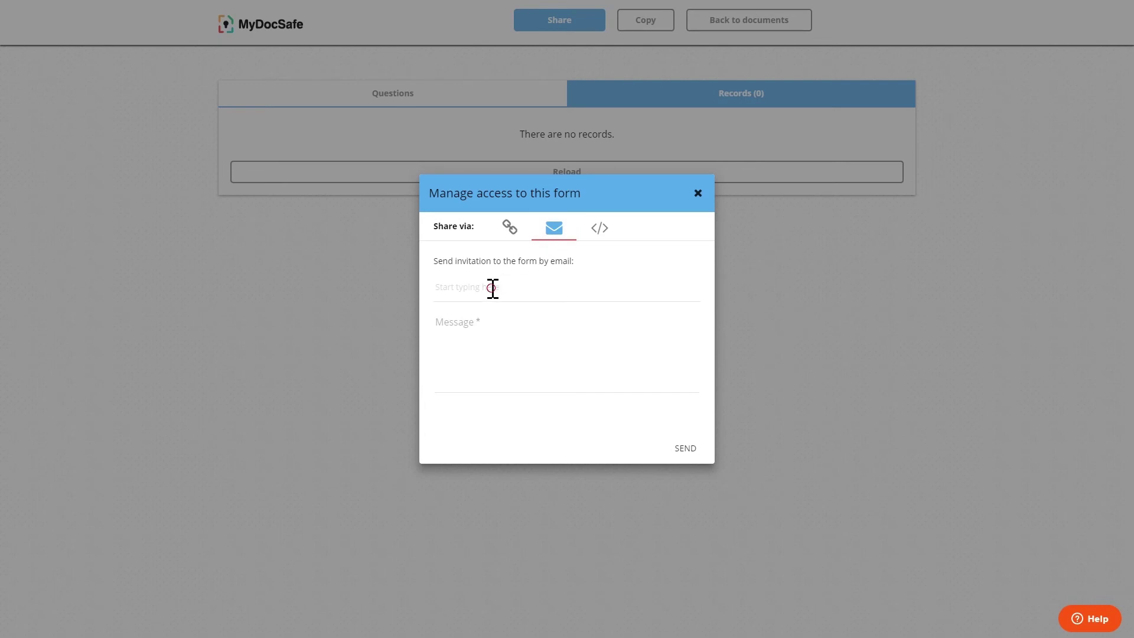
{"action": "left_click", "coordinate": [492, 289]}
{"action": "left_click", "coordinate": [498, 361]}
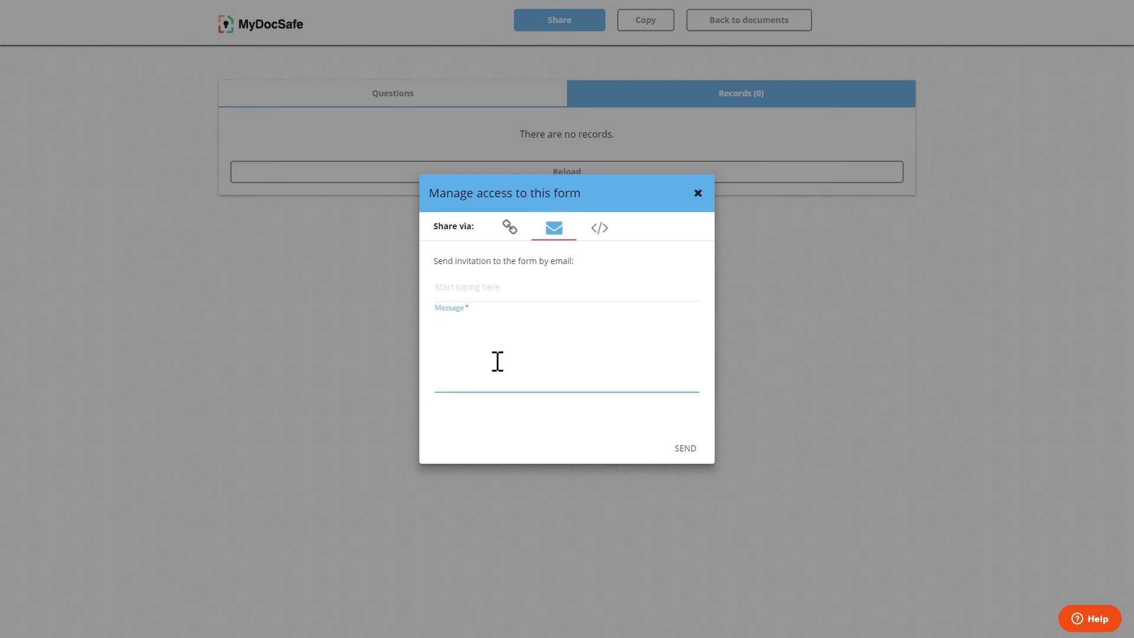
Copy the website embed button code and close the sharing dialog.
{"action": "left_click", "coordinate": [601, 228]}
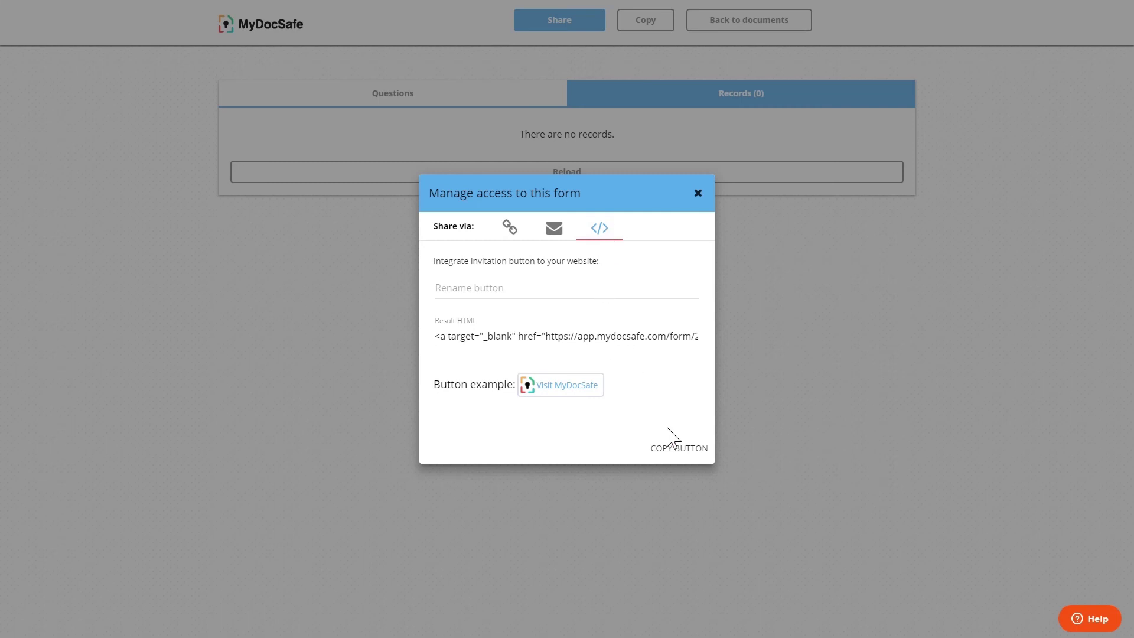
{"action": "left_click", "coordinate": [676, 455]}
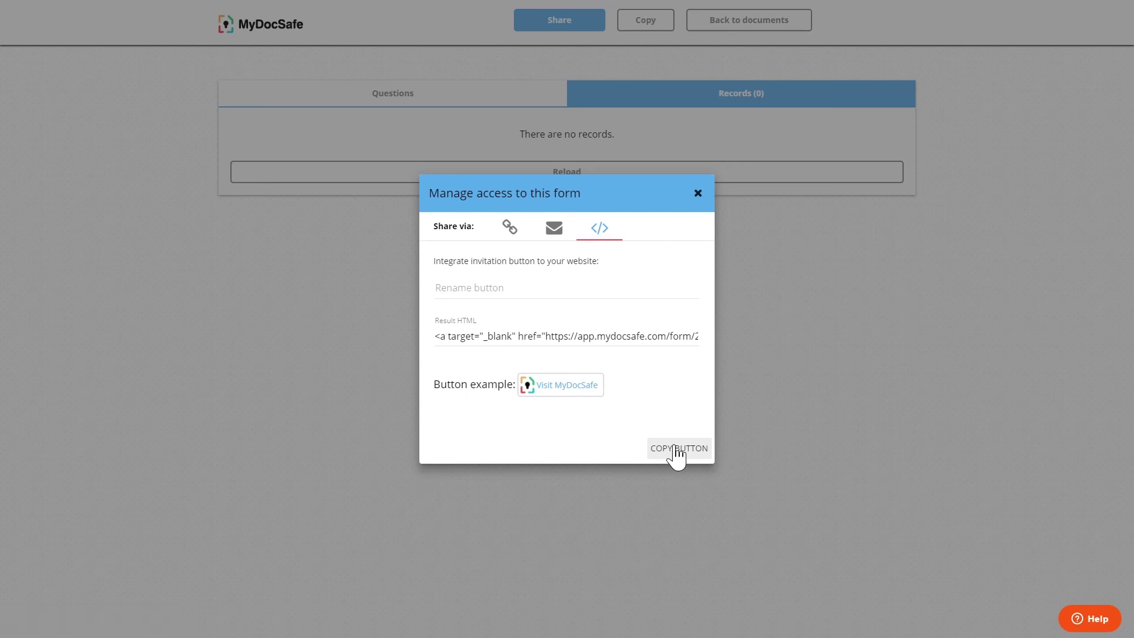
{"action": "left_click", "coordinate": [698, 193]}
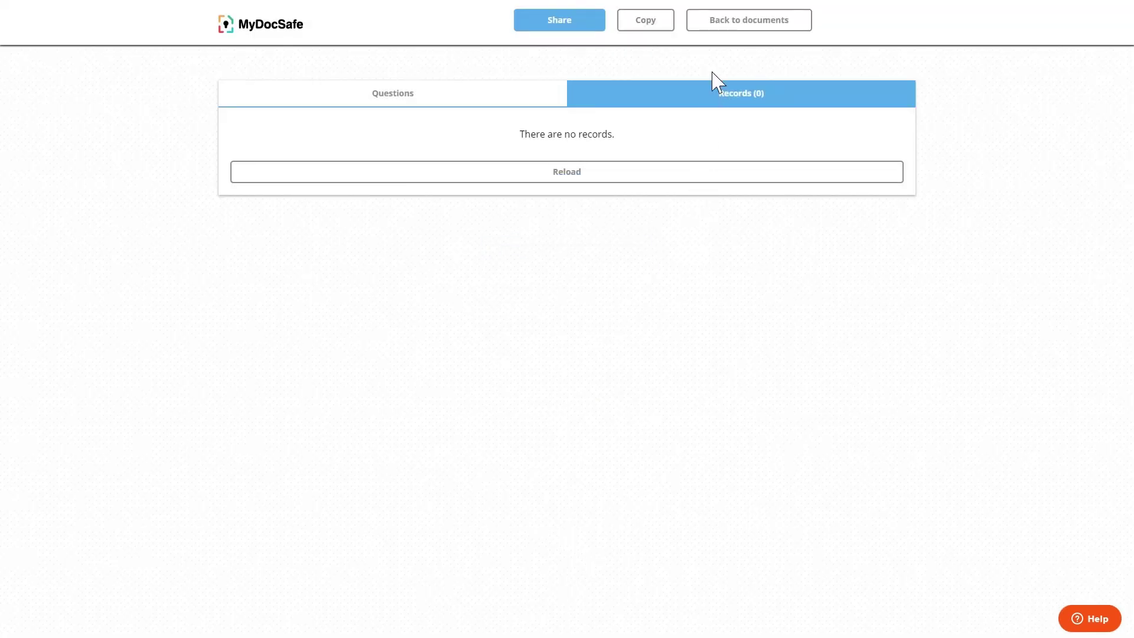
Go back to the documents list to see the new Company Details form.
{"action": "left_click", "coordinate": [721, 21]}
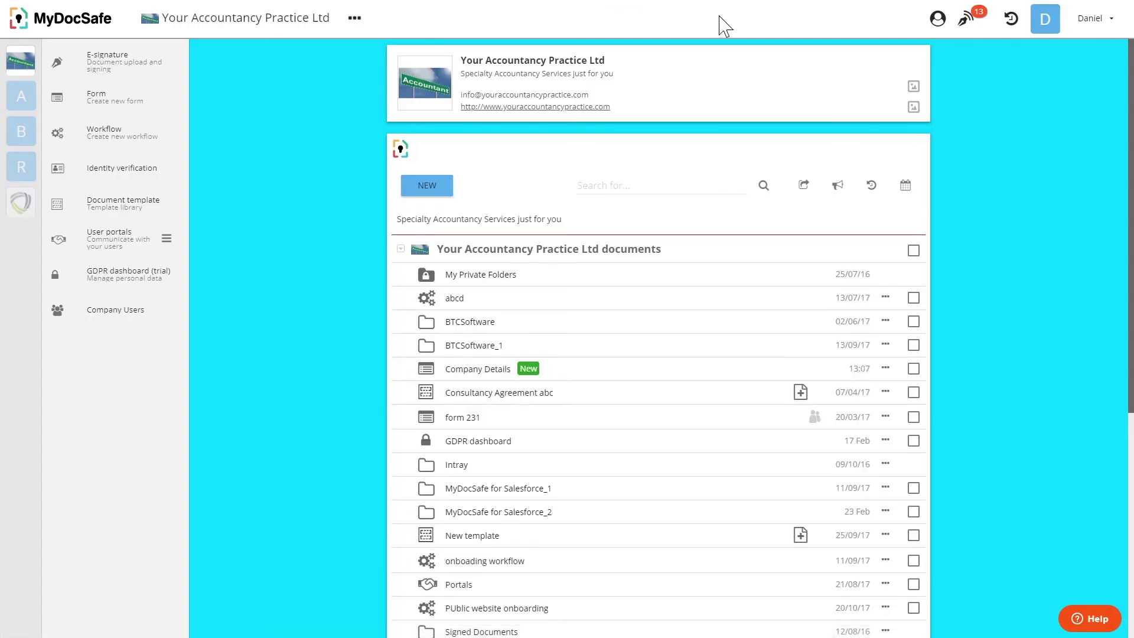